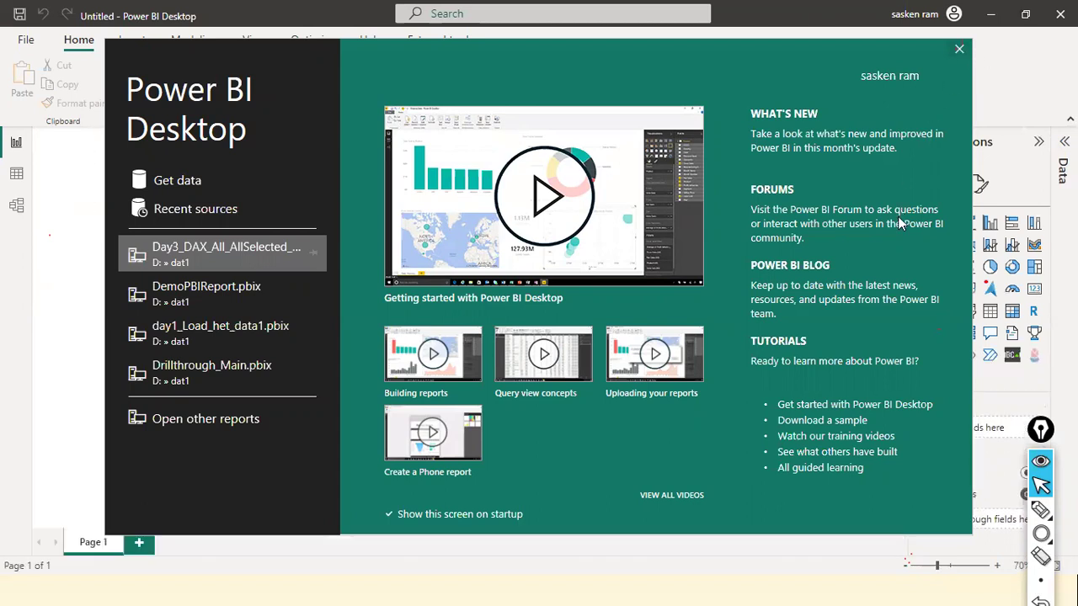
# Step: Draw a red annotation arrow pointing at the start screen's close control, then dismiss the start screen
pyautogui.click(1040, 532)
pyautogui.moveTo(901, 229)
pyautogui.mouseDown()
pyautogui.moveTo(931, 59)
pyautogui.moveTo(963, 73)
pyautogui.mouseUp()
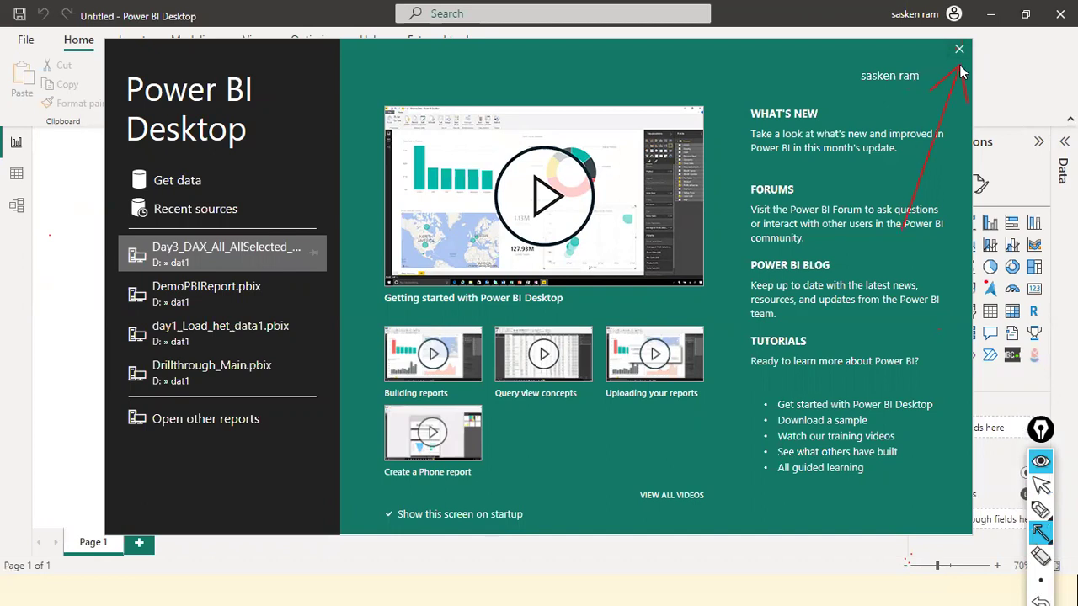
pyautogui.press('Escape')
pyautogui.click(959, 49)
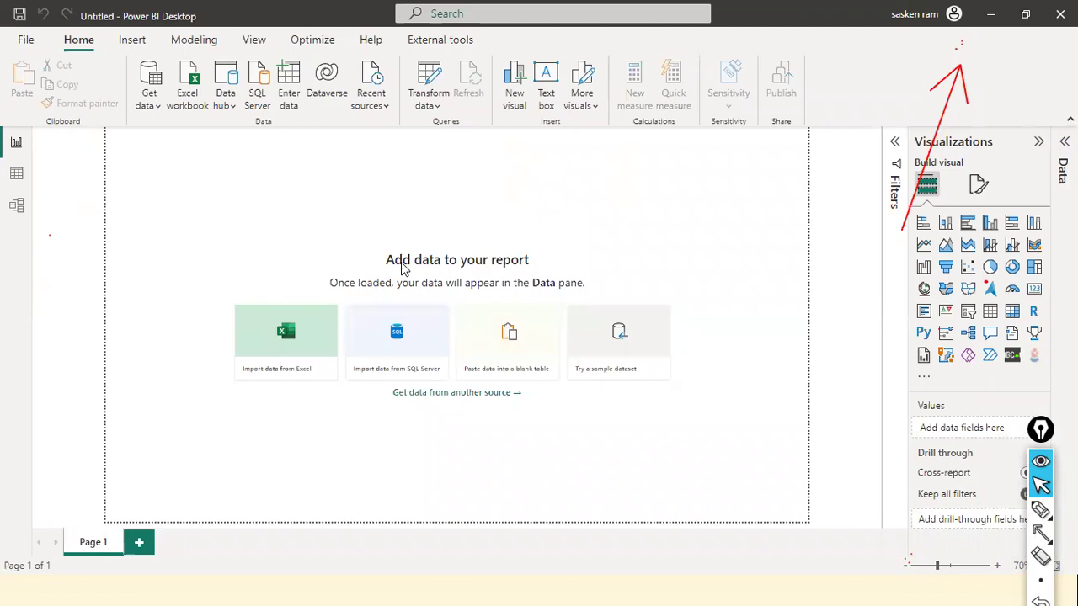
pyautogui.click(159, 109)
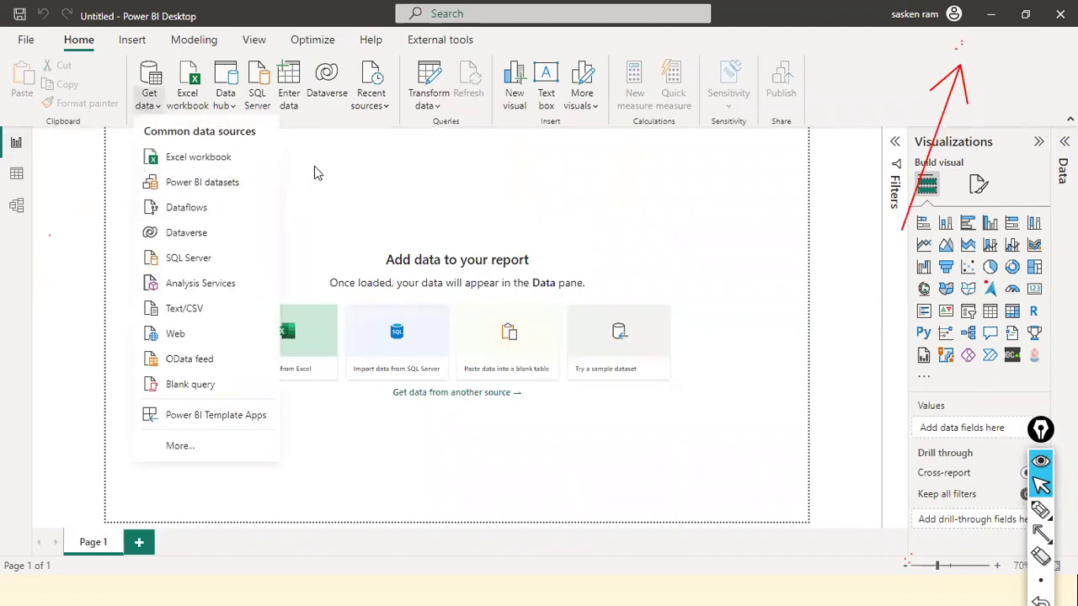
pyautogui.click(200, 318)
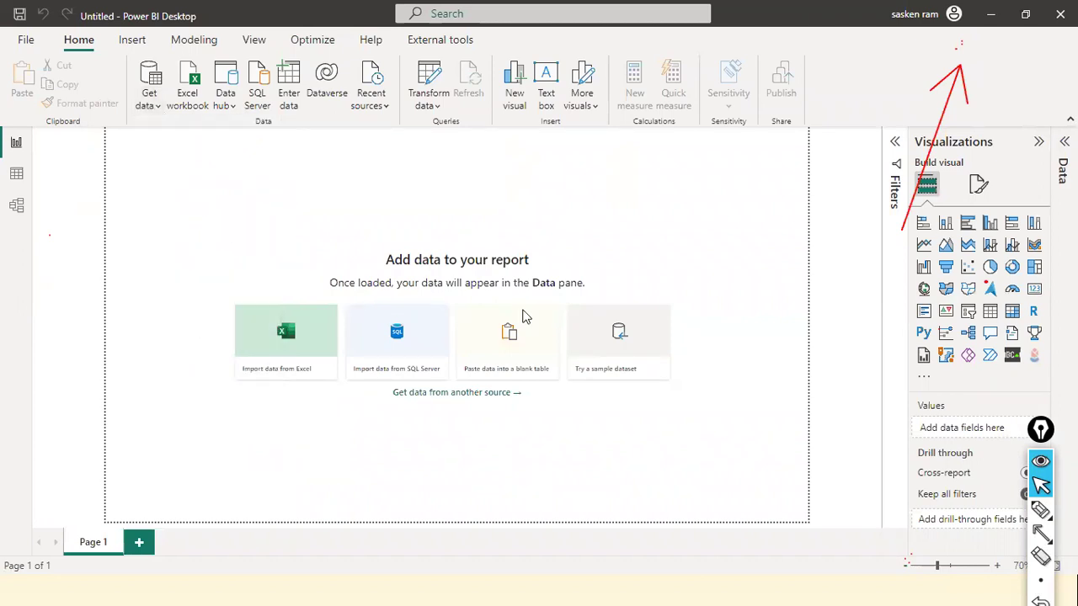
pyautogui.click(484, 354)
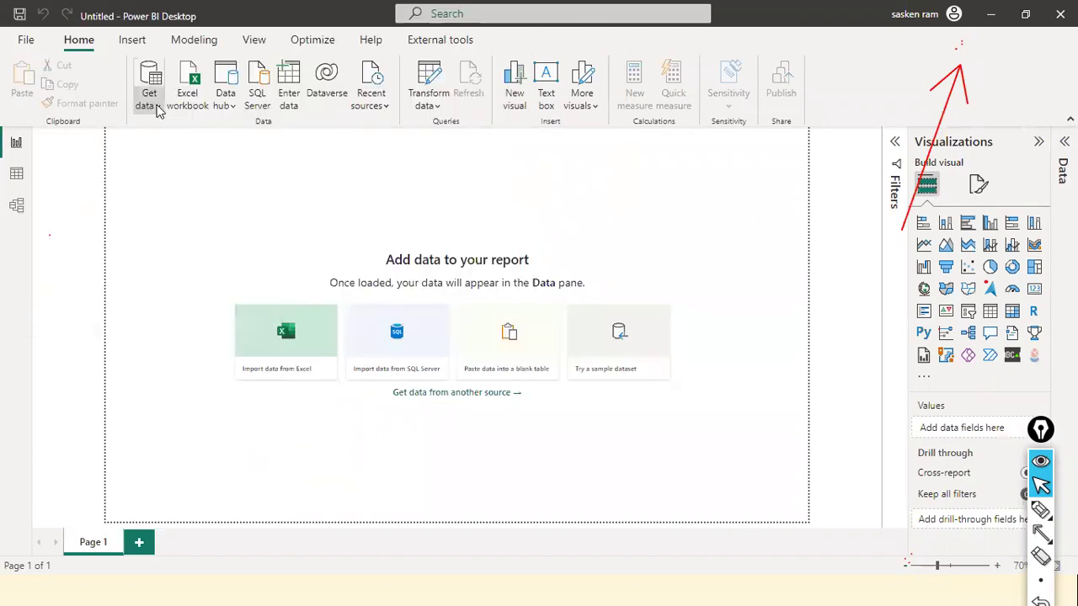
pyautogui.click(153, 105)
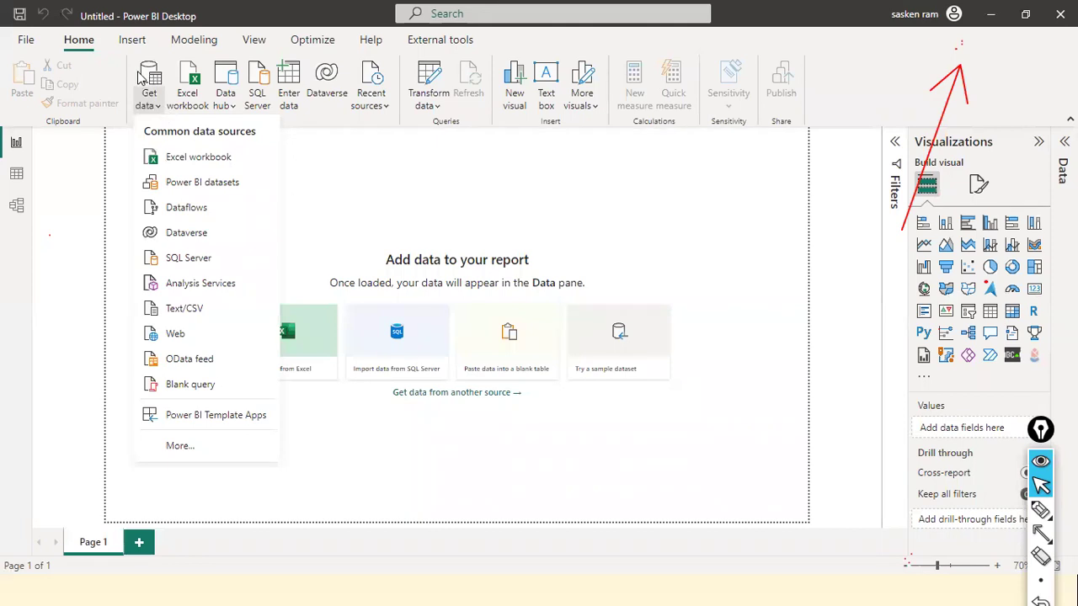
pyautogui.click(180, 91)
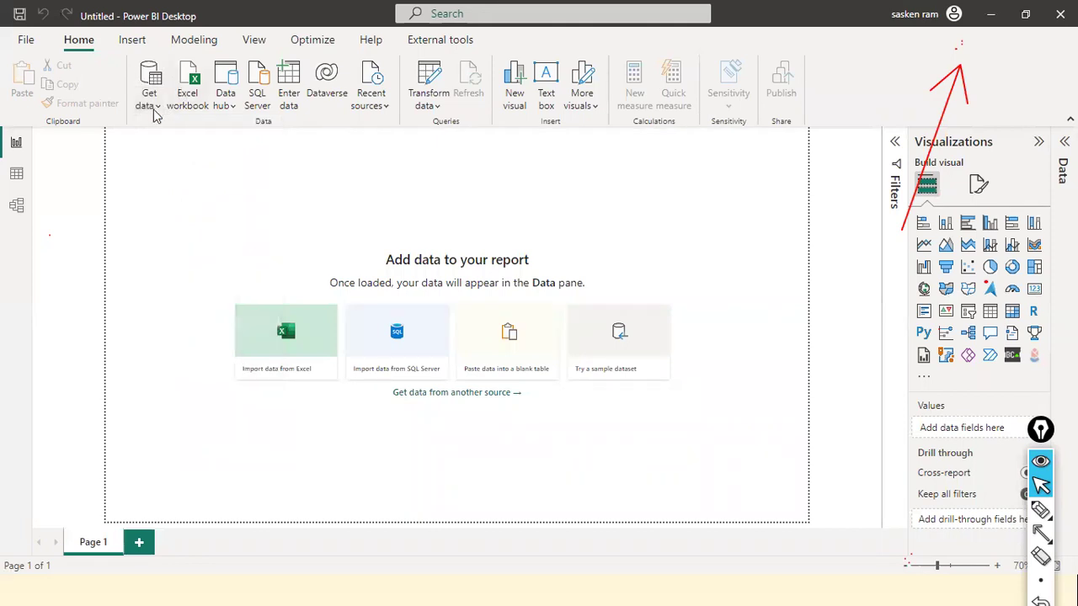
# Step: Start a Text/CSV import and find sales_w04.csv in the dat1 folder on drive D
pyautogui.click(148, 101)
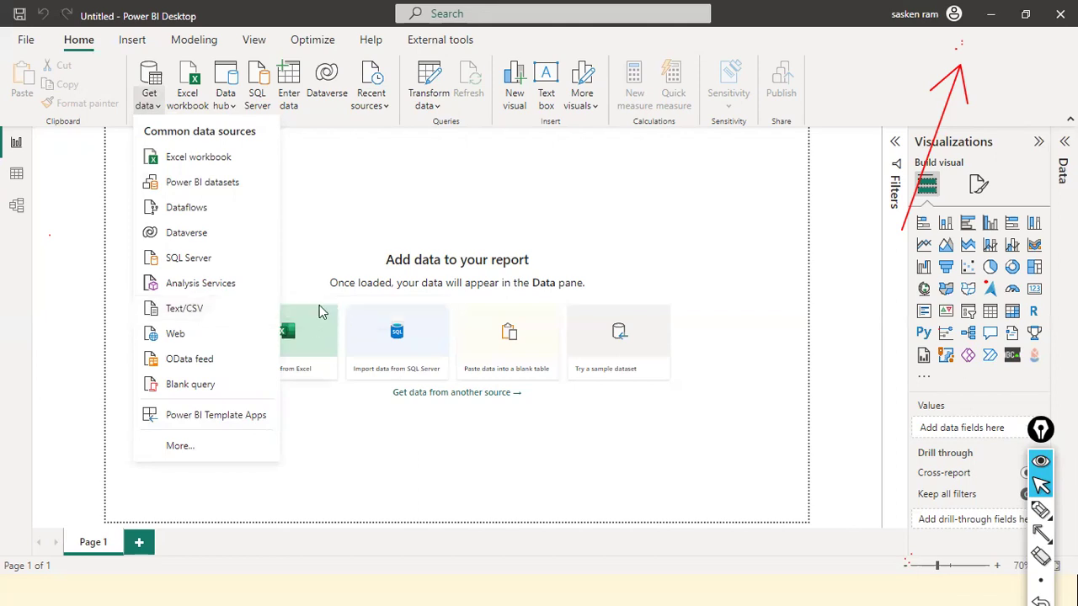
pyautogui.click(187, 316)
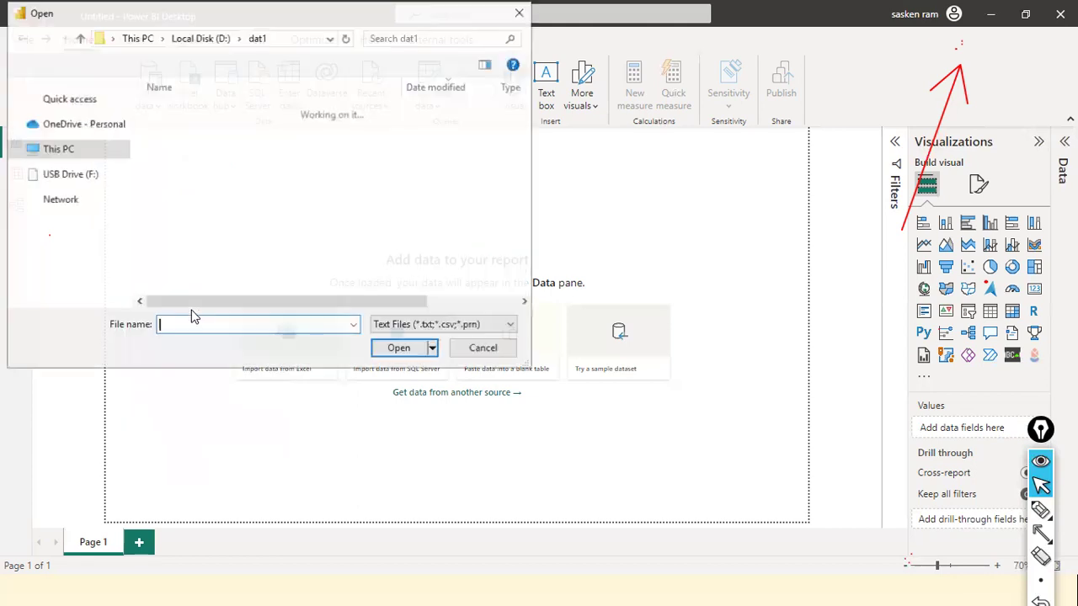
pyautogui.click(236, 212)
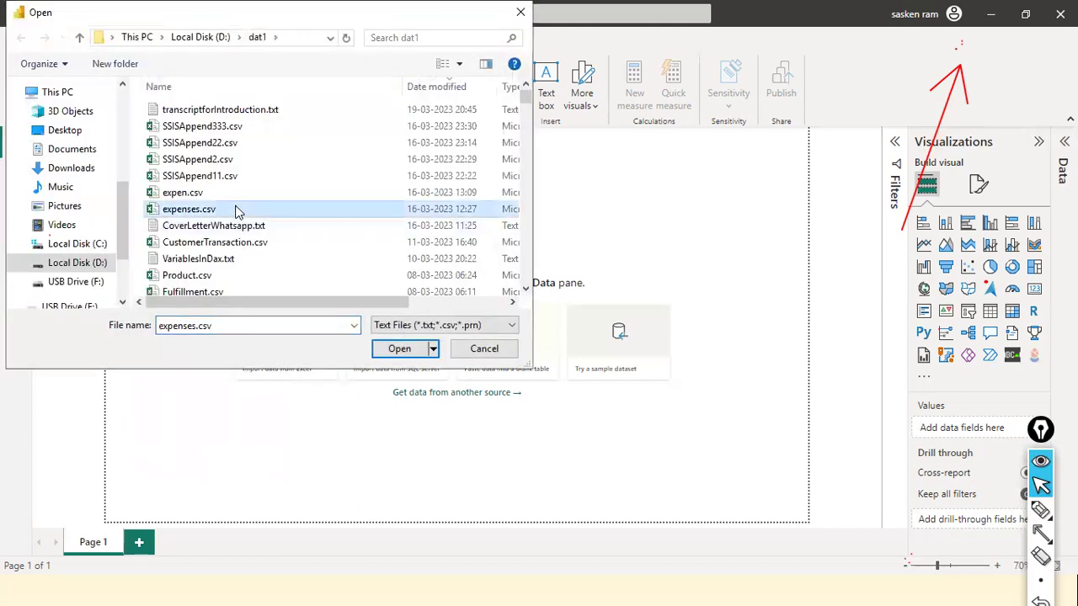
pyautogui.write('sa')
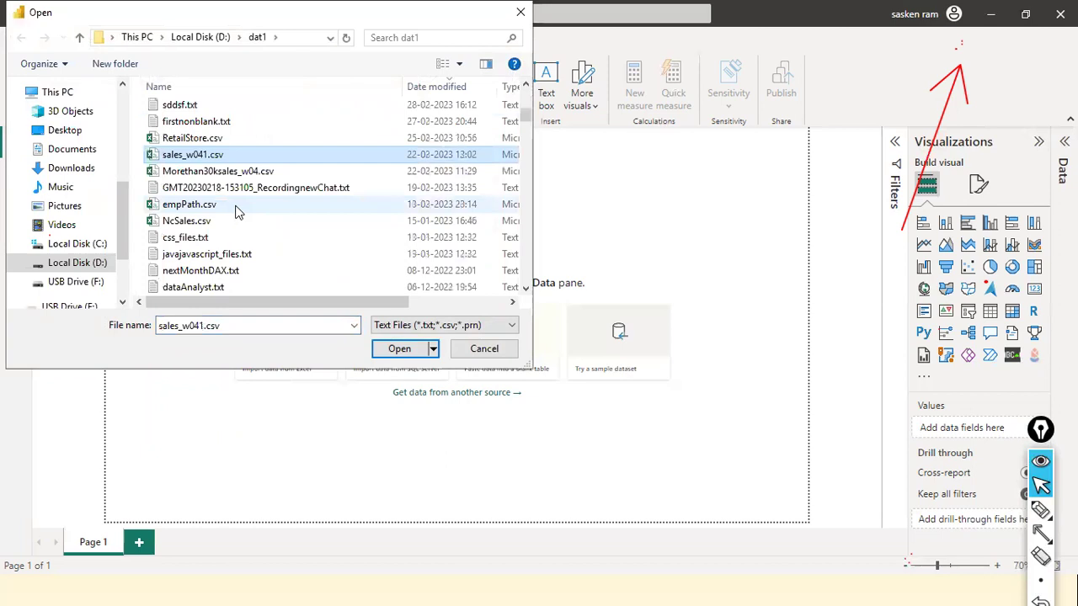
pyautogui.write('lesb')
pyautogui.write('sales_w')
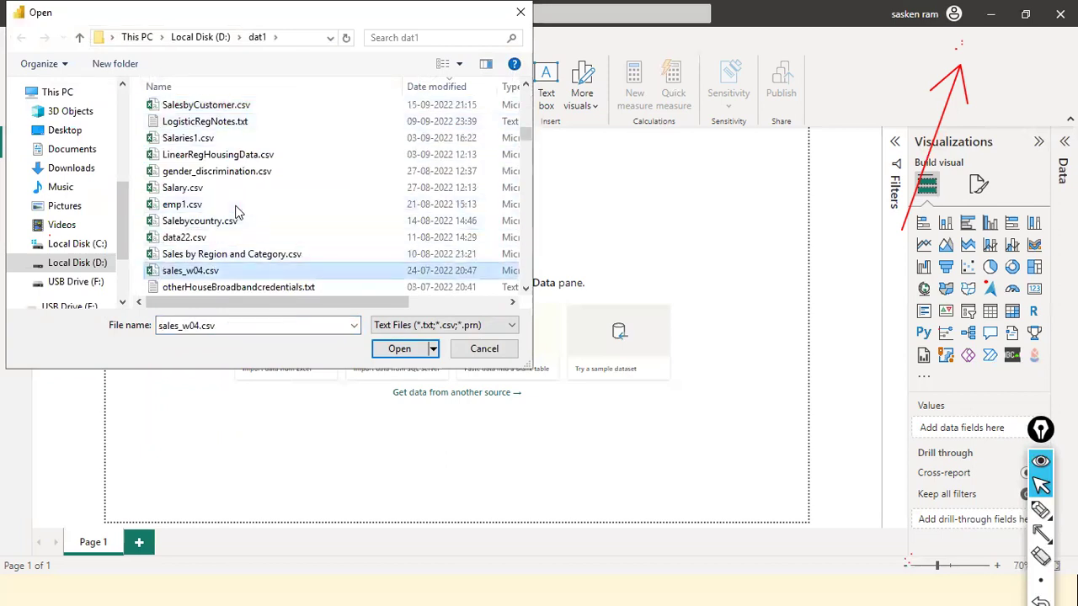
pyautogui.press('Return')
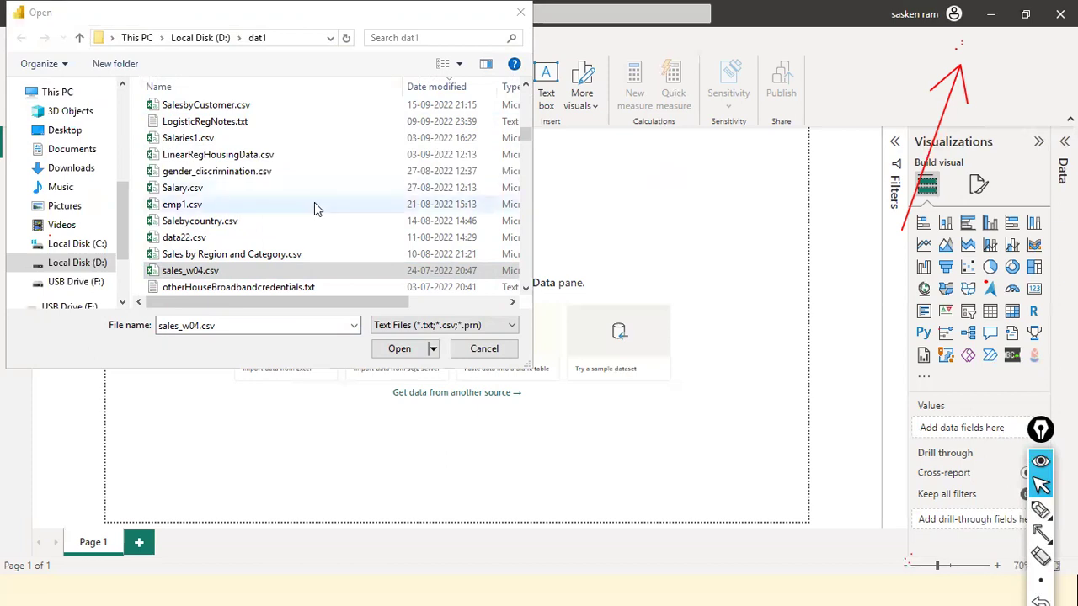
# Step: Select sales_w04.csv in the dat1 folder and open its import preview
pyautogui.scroll(2, 248, 193)
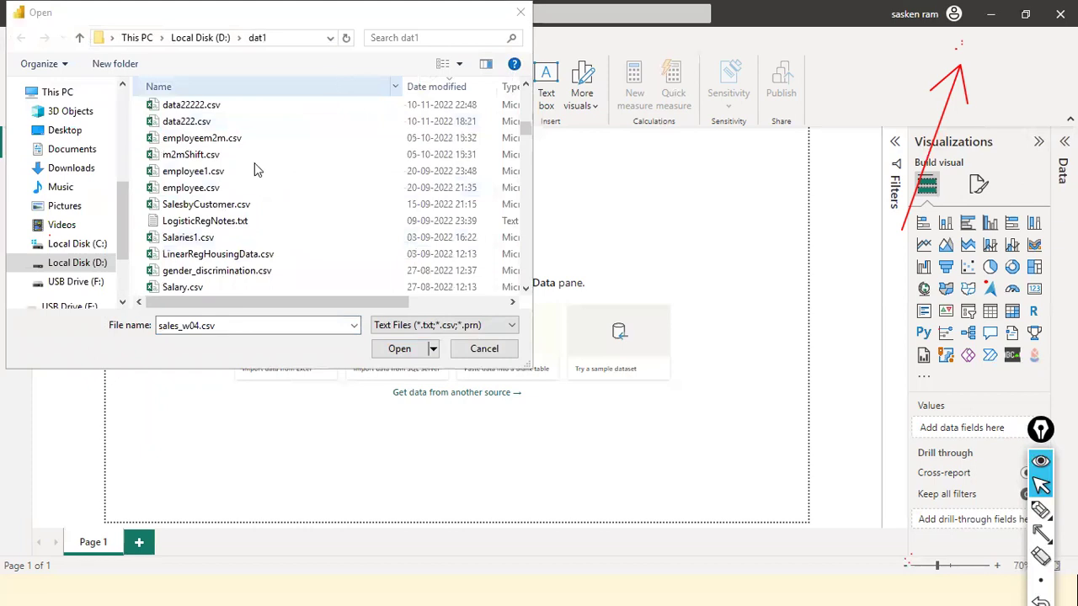
pyautogui.scroll(2, 257, 170)
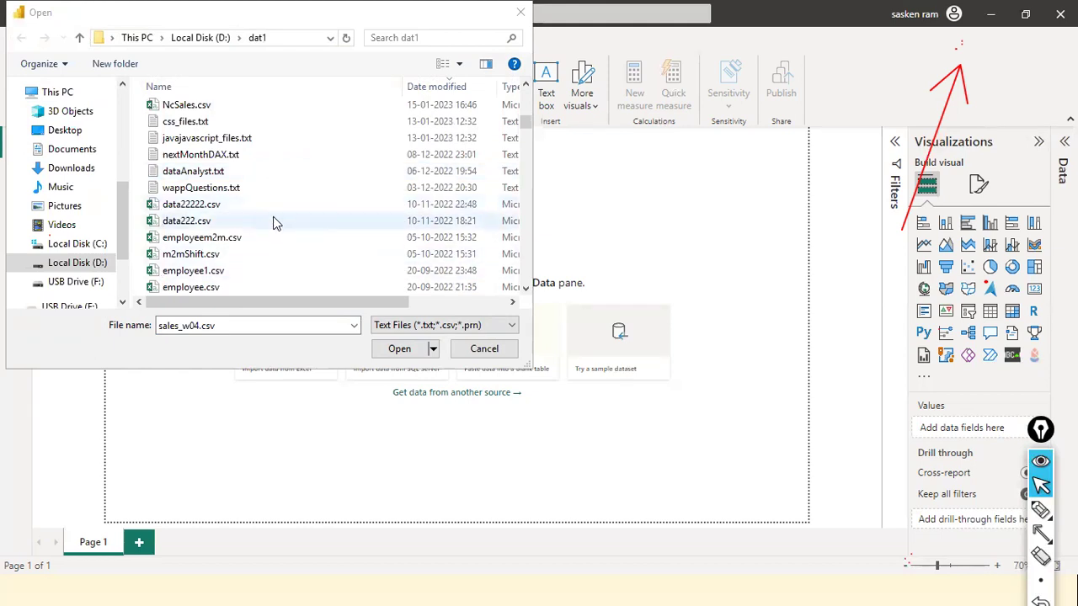
pyautogui.click(265, 189)
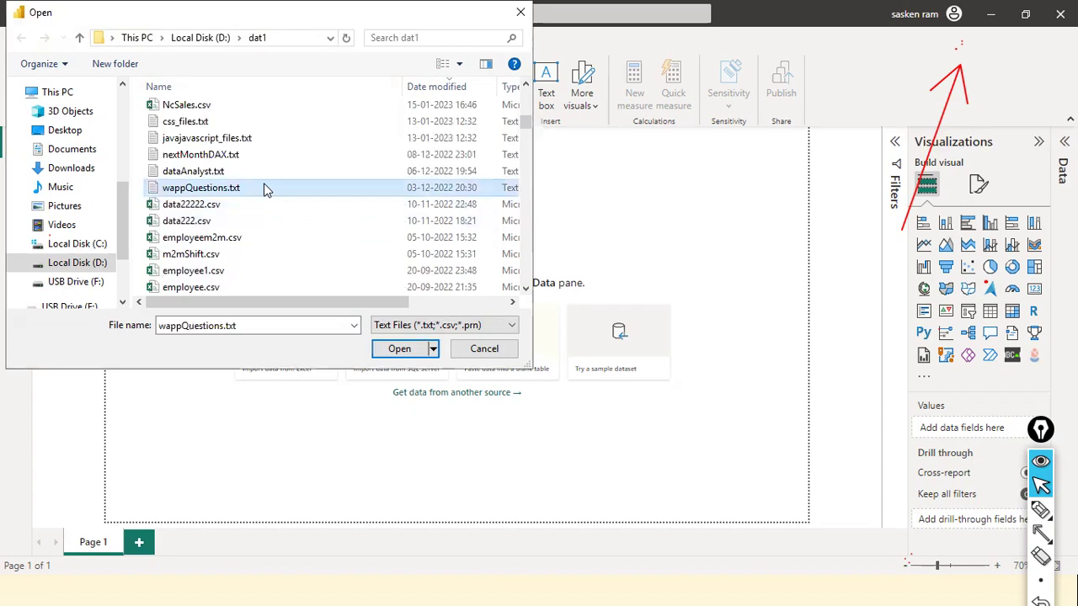
pyautogui.write('sales_w04.csv')
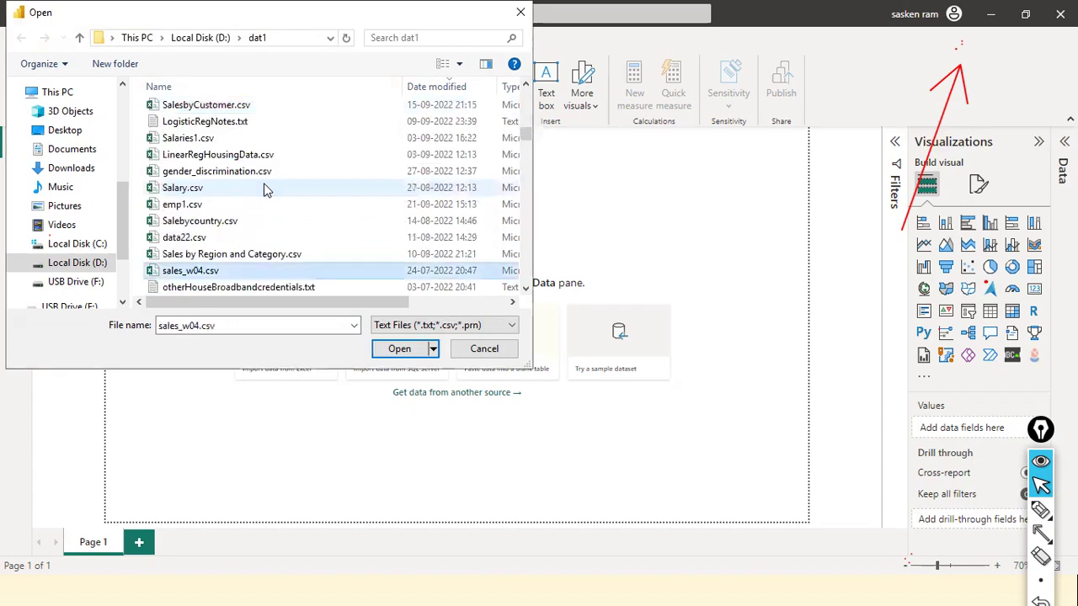
pyautogui.scroll(-1, 278, 270)
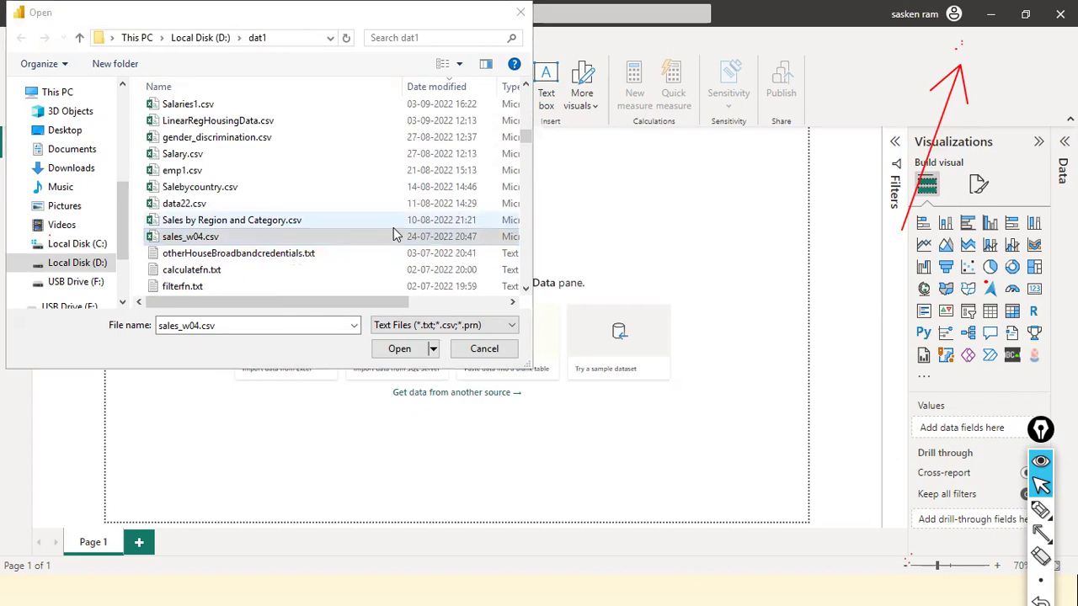
pyautogui.click(236, 237)
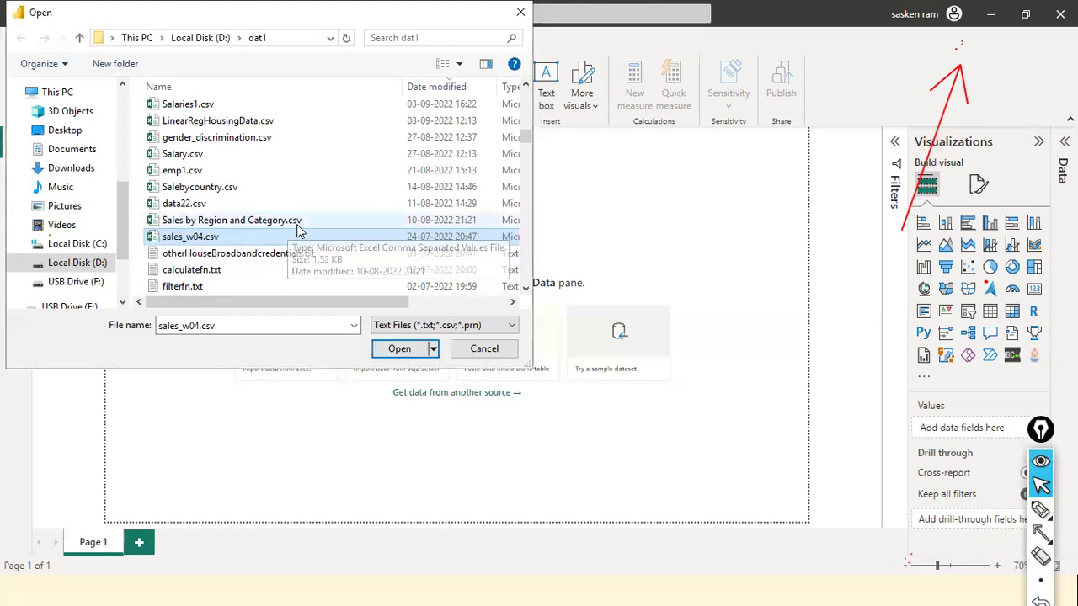
pyautogui.click(404, 348)
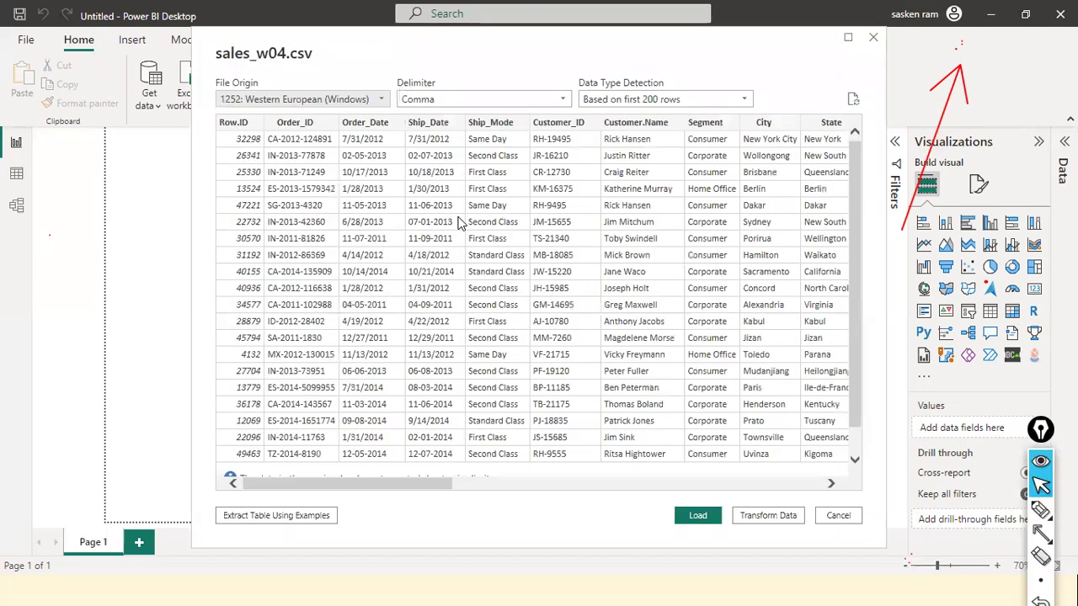
# Step: Mark the preview's file name and horizontal scroll area with red arrows, and examine the rows and columns of sales_w04.csv
pyautogui.scroll(-3, 460, 222)
pyautogui.scroll(3, 461, 222)
pyautogui.scroll(-3, 530, 226)
pyautogui.scroll(3, 531, 226)
pyautogui.press('a')
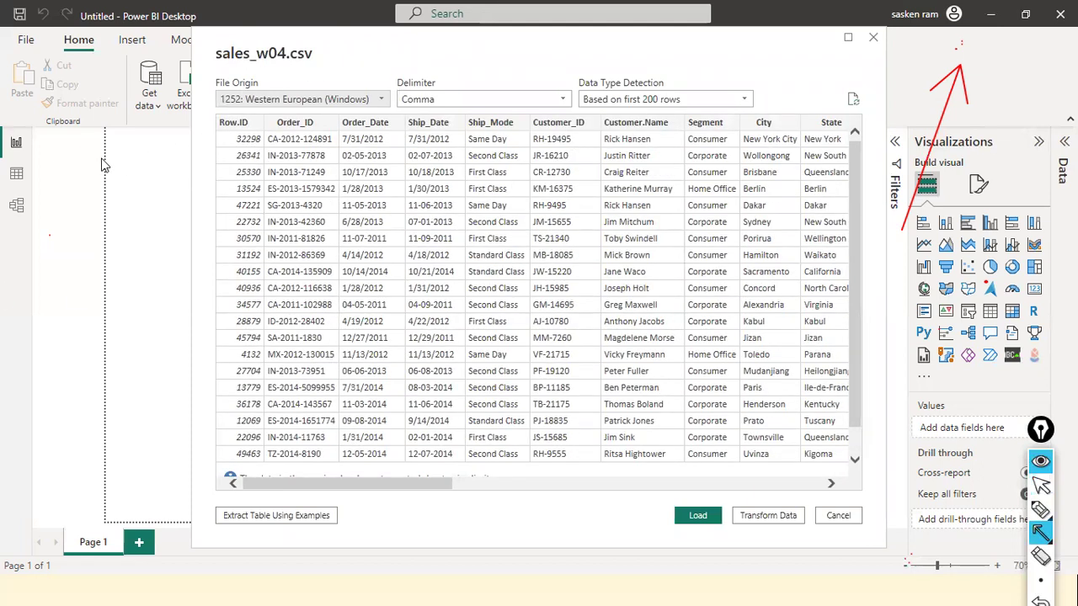
pyautogui.moveTo(102, 159); pyautogui.dragTo(202, 64)
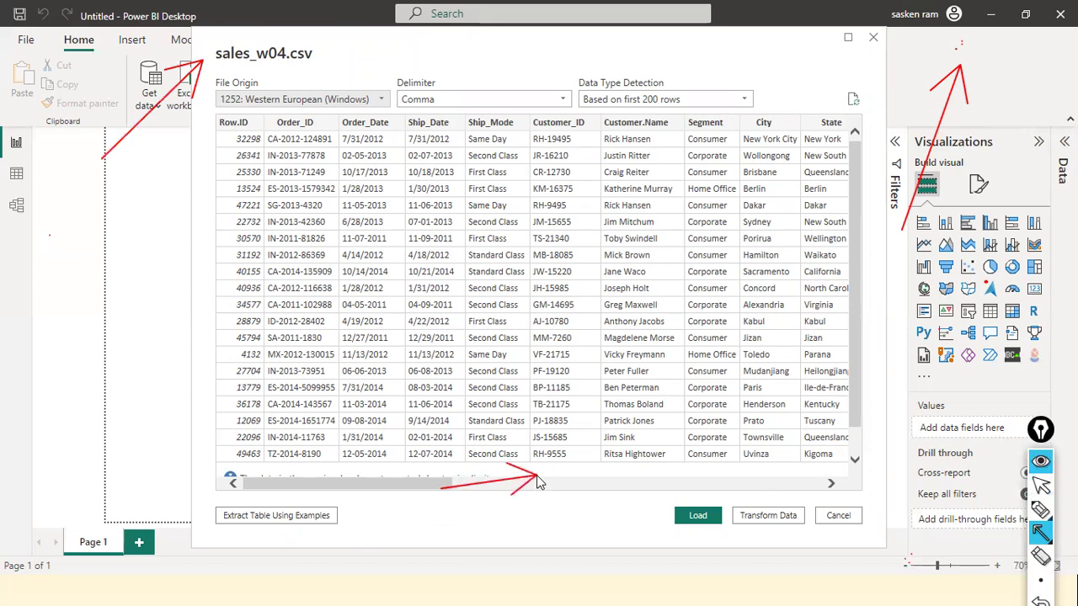
pyautogui.press('Escape')
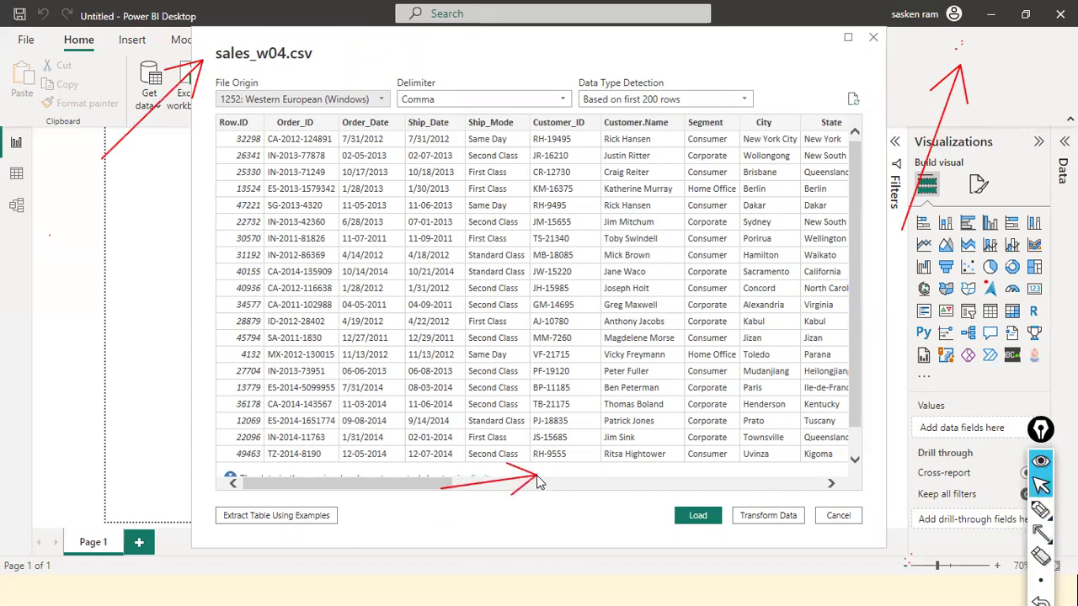
pyautogui.moveTo(357, 477); pyautogui.dragTo(688, 455)
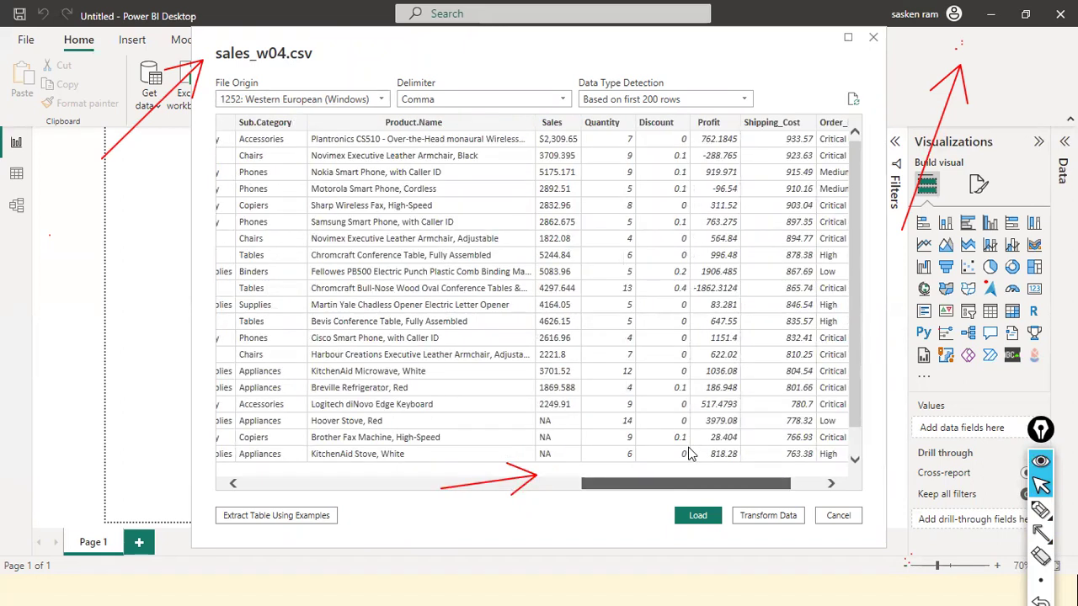
pyautogui.moveTo(688, 455); pyautogui.dragTo(636, 476)
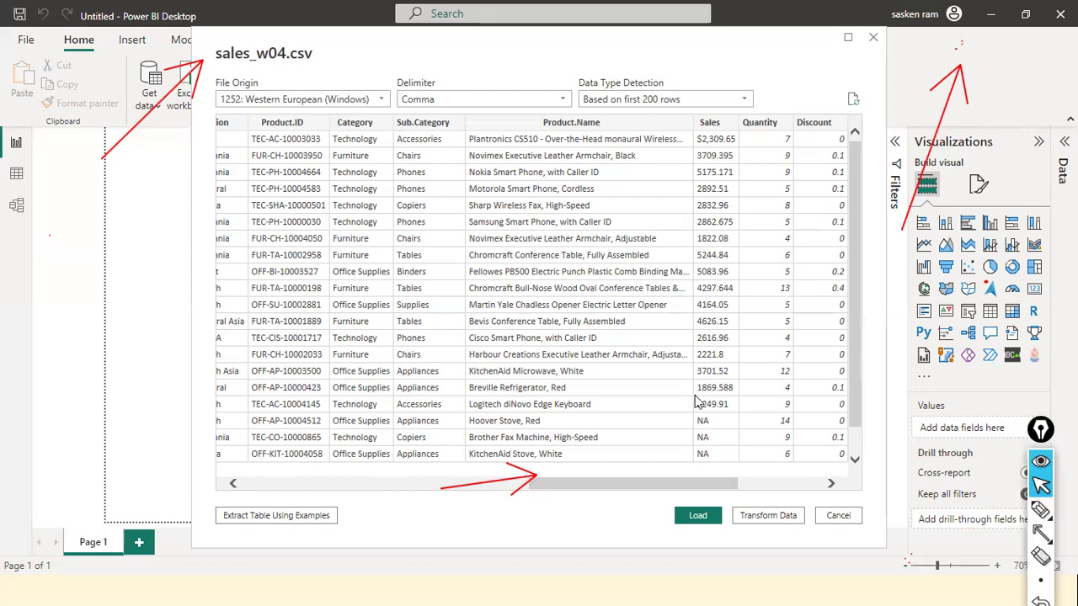
# Step: Draw red annotation arrows pointing at the Load, Transform Data and Cancel choices of the preview
pyautogui.press('a')
pyautogui.moveTo(647, 369); pyautogui.dragTo(695, 506)
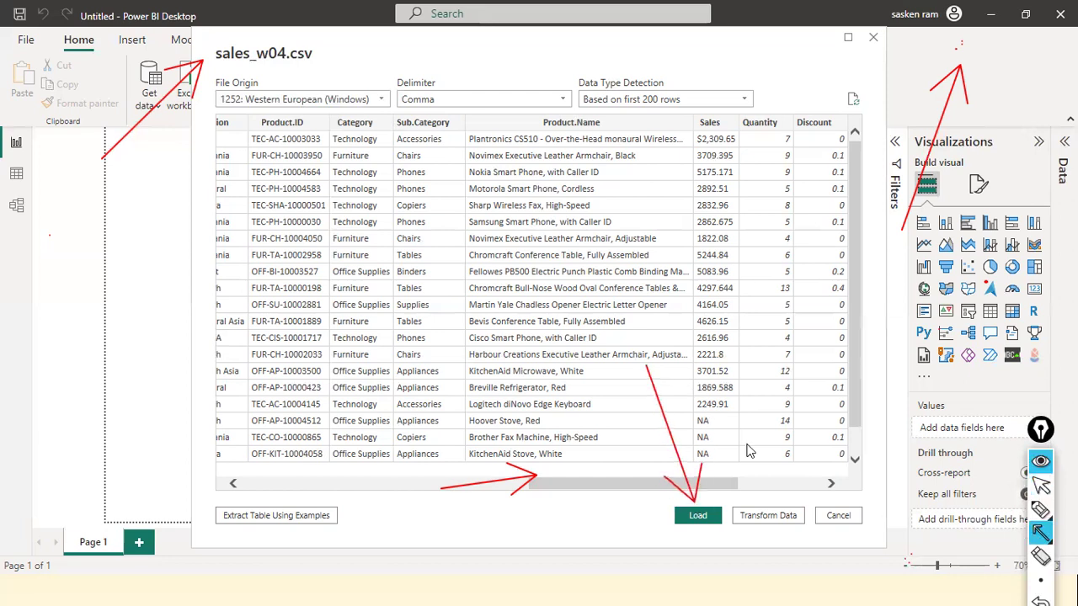
pyautogui.moveTo(744, 424); pyautogui.dragTo(774, 490)
pyautogui.moveTo(832, 464); pyautogui.dragTo(845, 499)
pyautogui.press('Escape')
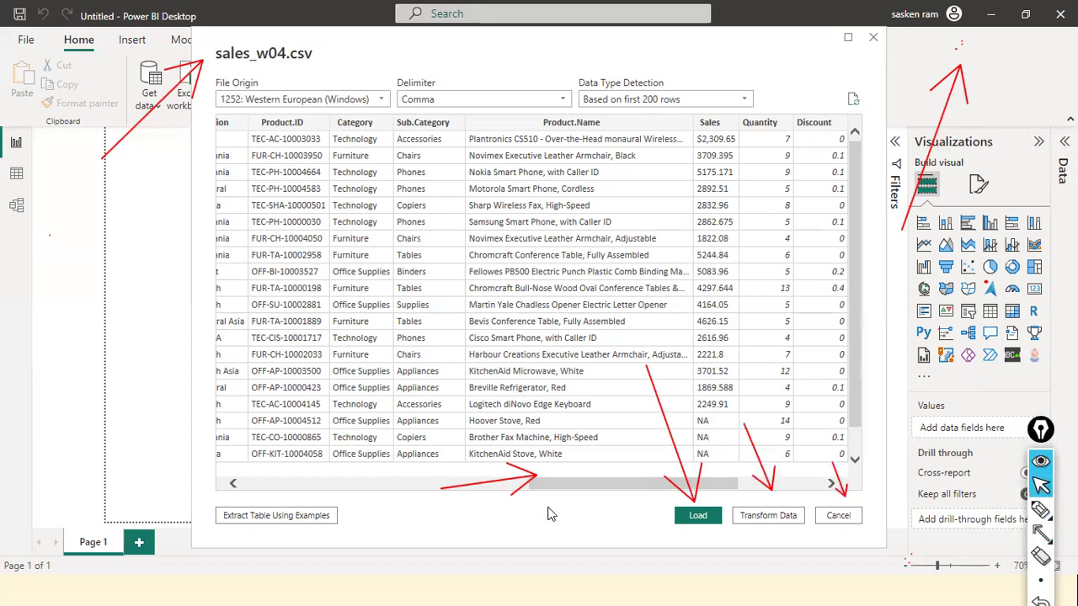
# Step: Check the Sales values in the preview and load sales_w04.csv into the report without transforming it
pyautogui.moveTo(567, 493)
pyautogui.mouseDown()
pyautogui.moveTo(706, 493)
pyautogui.moveTo(352, 455)
pyautogui.moveTo(223, 461)
pyautogui.moveTo(686, 467)
pyautogui.moveTo(379, 462)
pyautogui.moveTo(543, 454)
pyautogui.mouseUp()
pyautogui.scroll(-2, 775, 438)
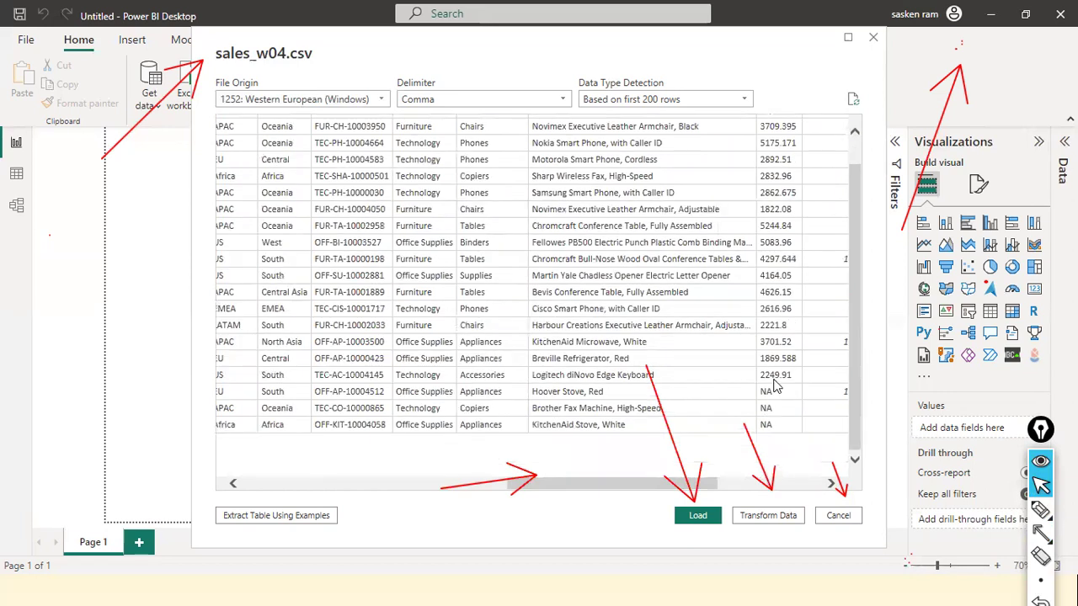
pyautogui.scroll(2, 781, 404)
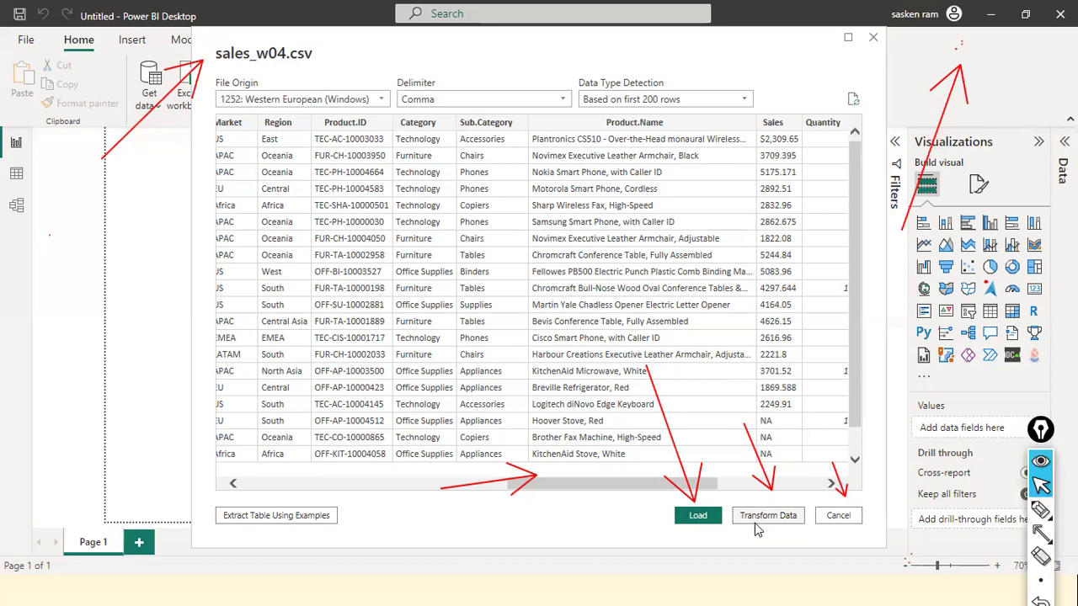
pyautogui.click(716, 516)
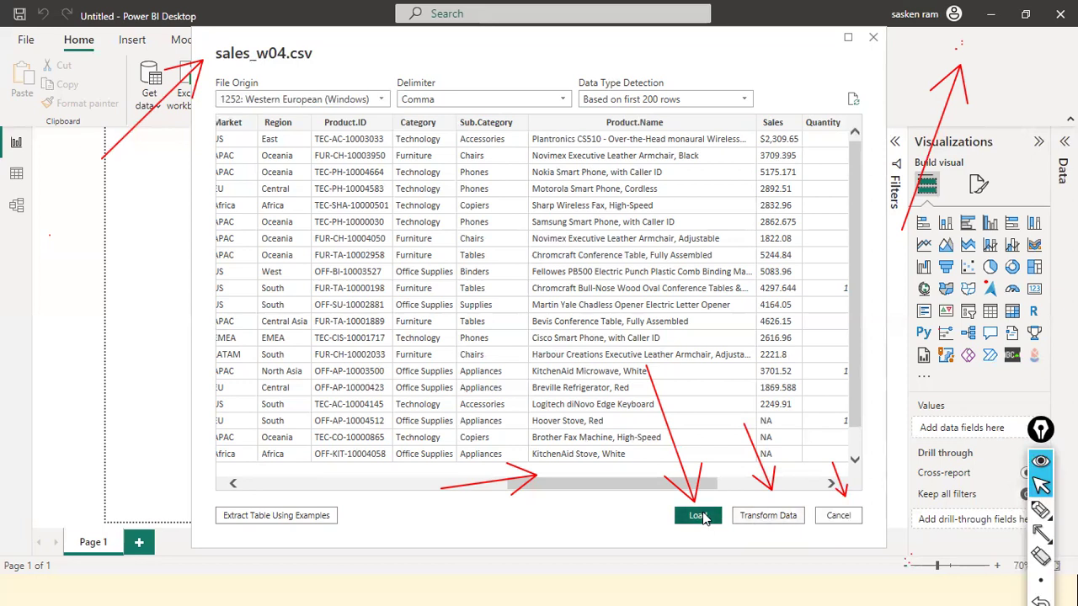
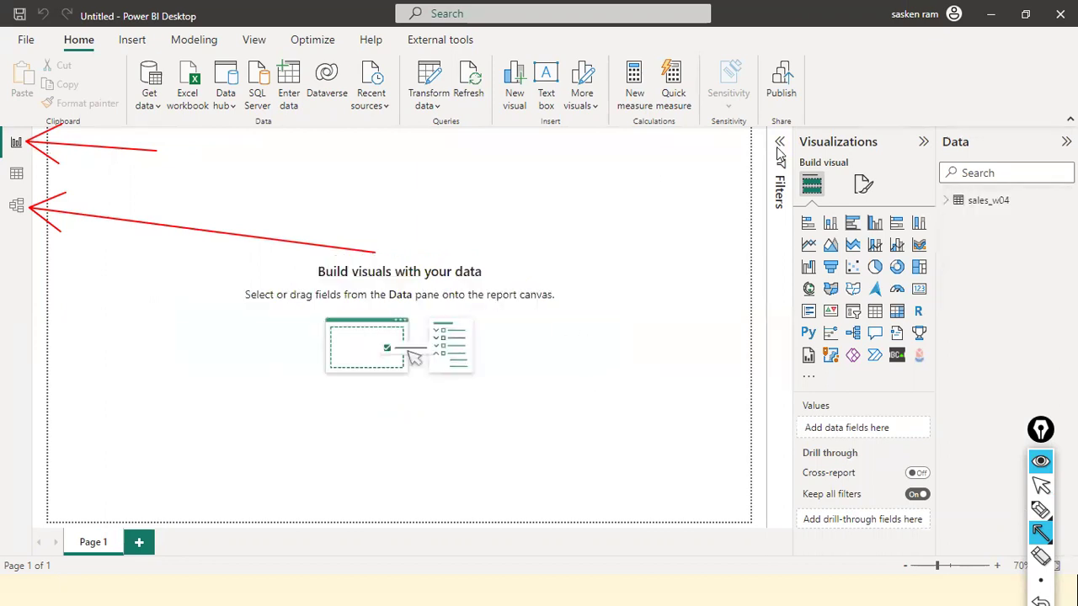
# Step: Draw a vertical red annotation arrow pointing at the Data pane's search field and show the sales_w04 table's details
pyautogui.hotkey('ctrl', 'shift', '1')
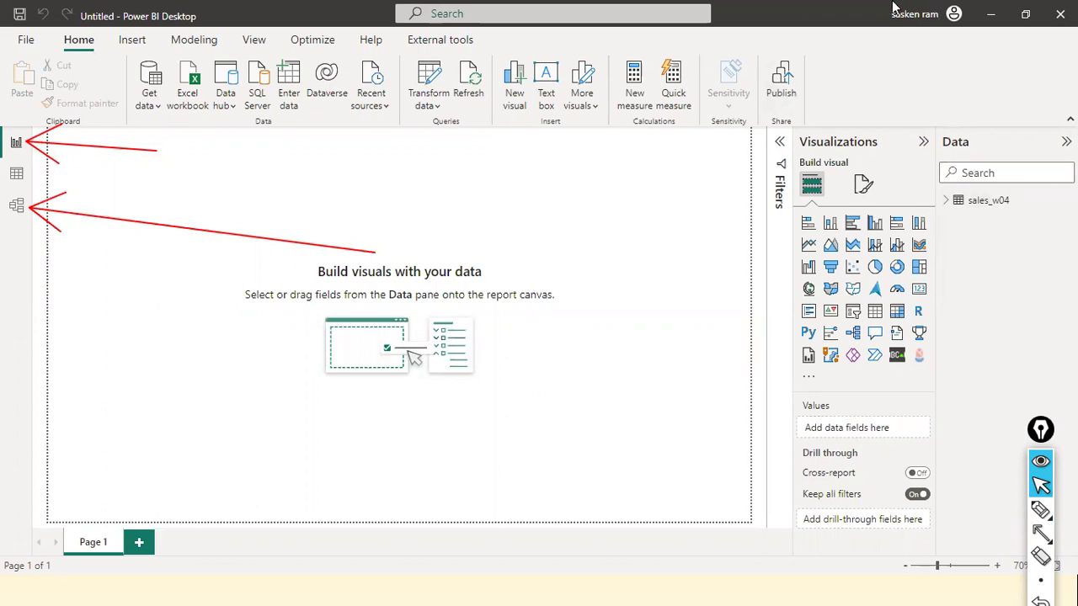
pyautogui.hotkey('ctrl', 'shift', 'a')
pyautogui.moveTo(982, 45); pyautogui.dragTo(982, 174)
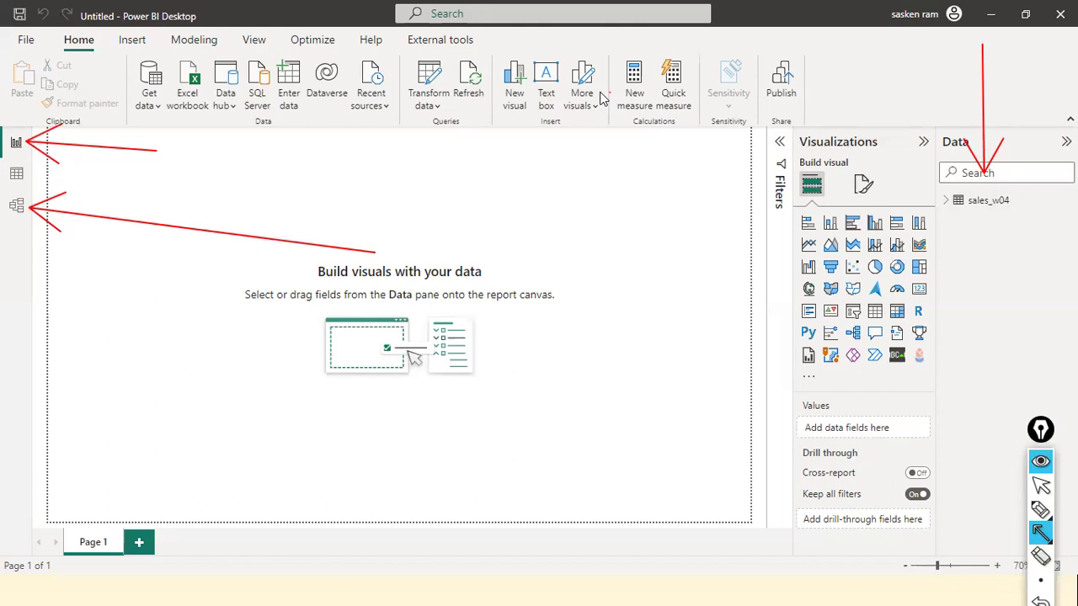
pyautogui.press('Escape')
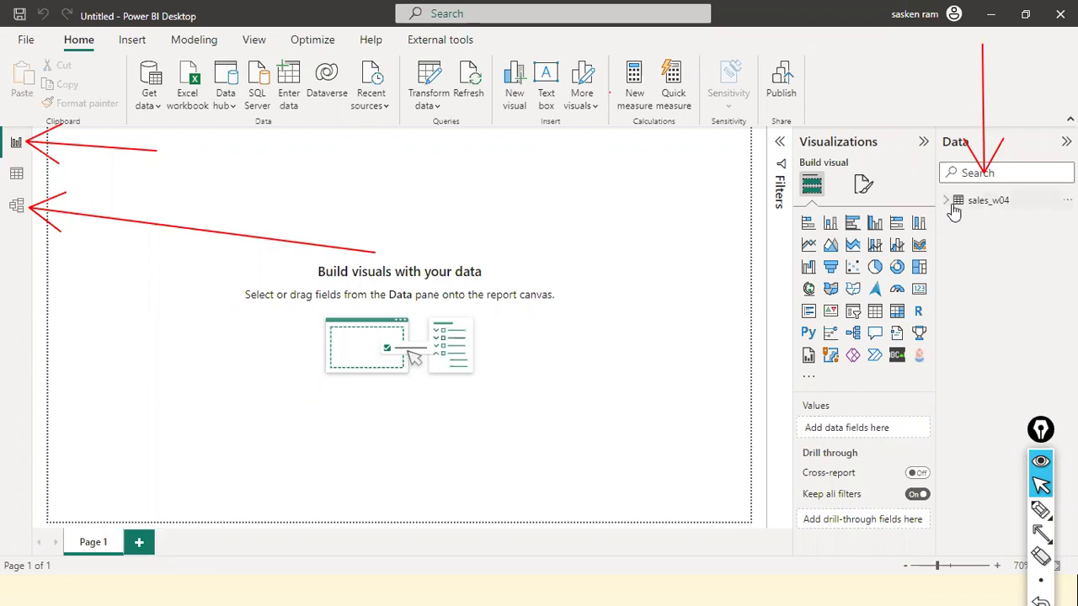
pyautogui.moveTo(954, 211)
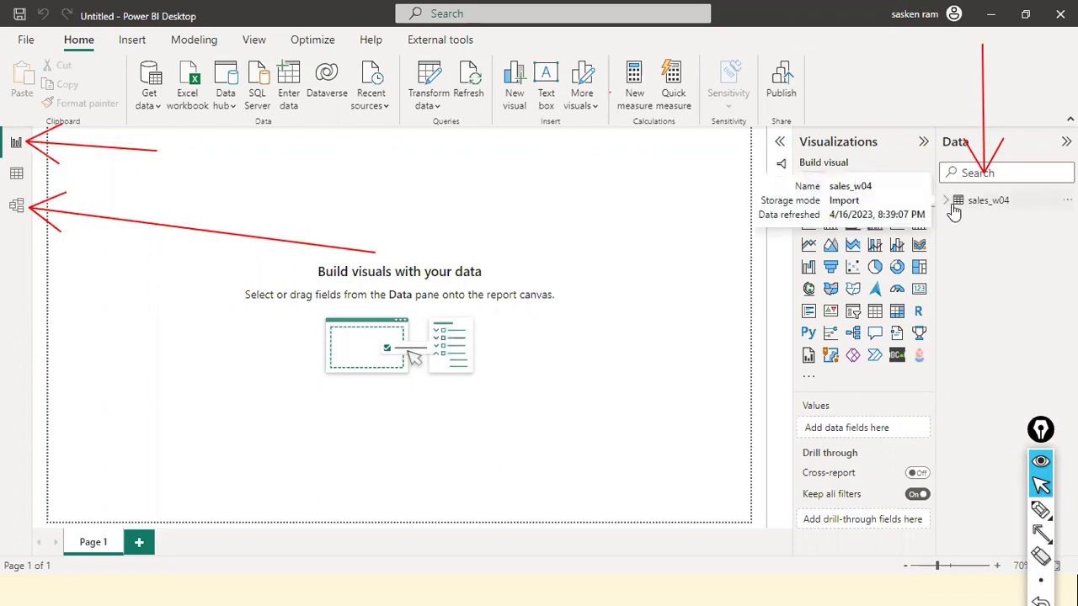
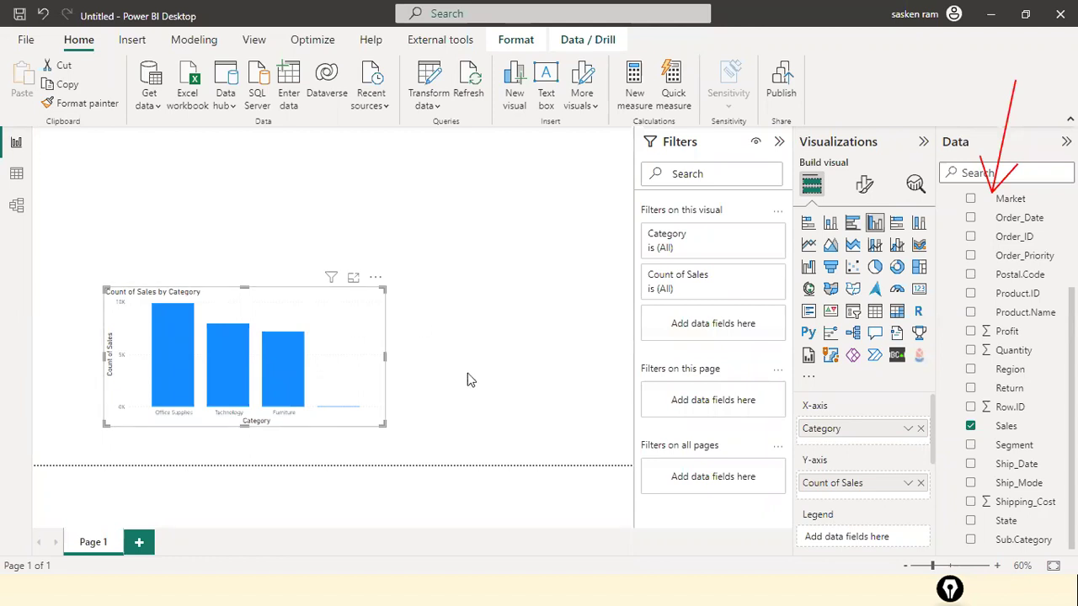
# Step: Move the Count of Sales by Category chart slightly up the canvas and review the aggregation options for its Sales values
pyautogui.moveTo(366, 345); pyautogui.dragTo(381, 319)
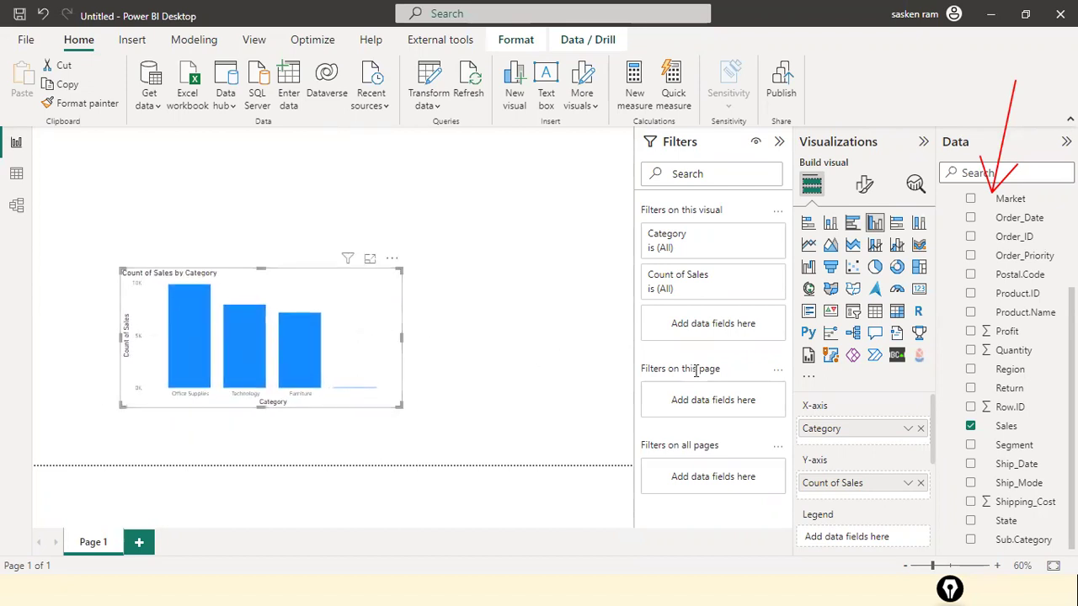
pyautogui.click(908, 483)
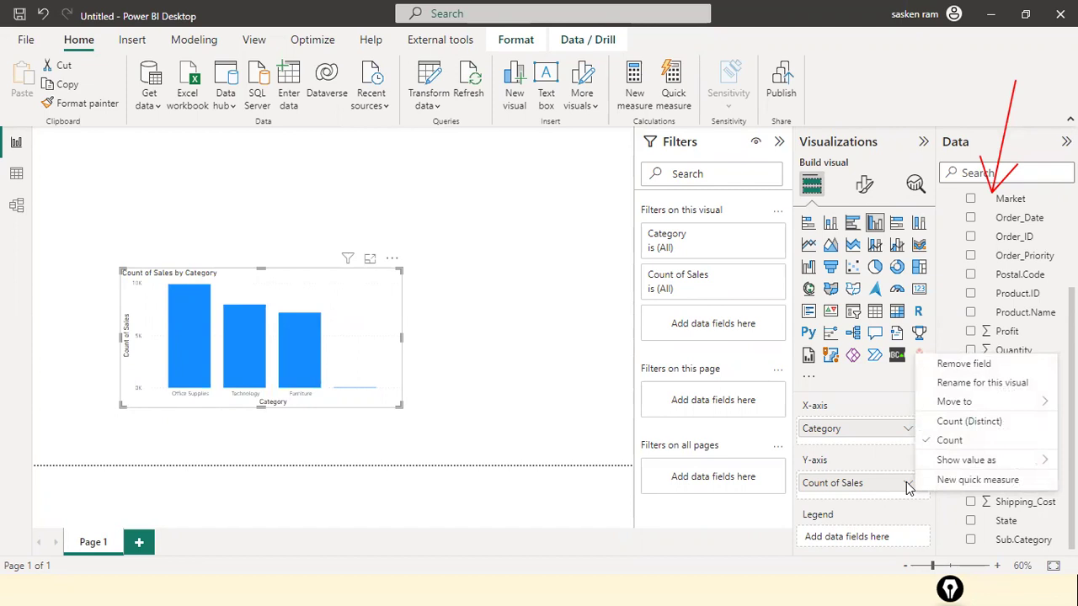
pyautogui.click(552, 393)
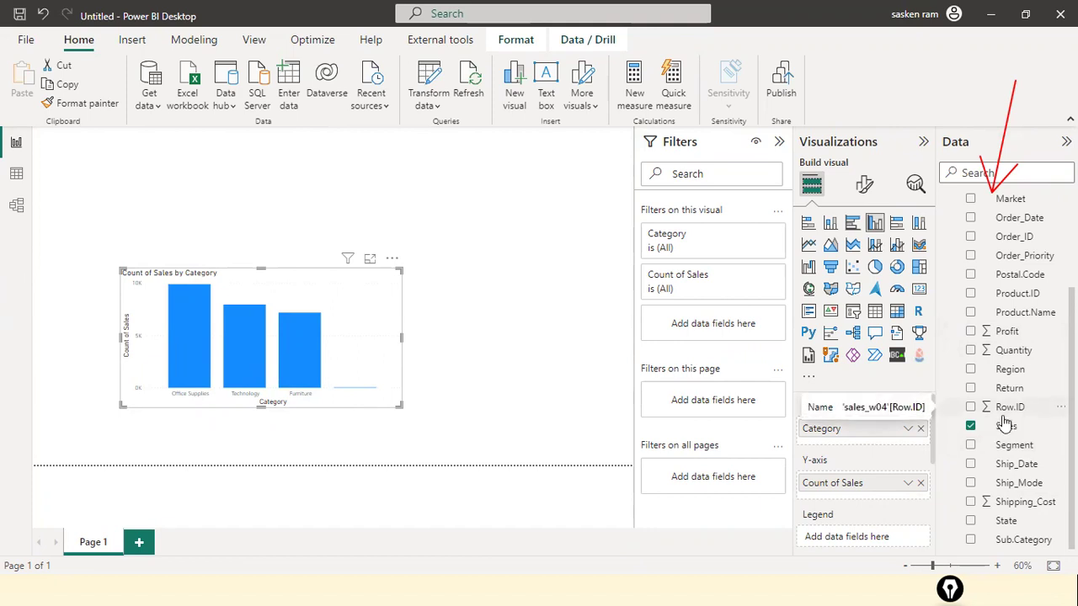
# Step: Select the Sales field and mark its column properties with a red rectangle and arrows pointing at the name, data type and summarization
pyautogui.click(971, 424)
pyautogui.click(971, 426)
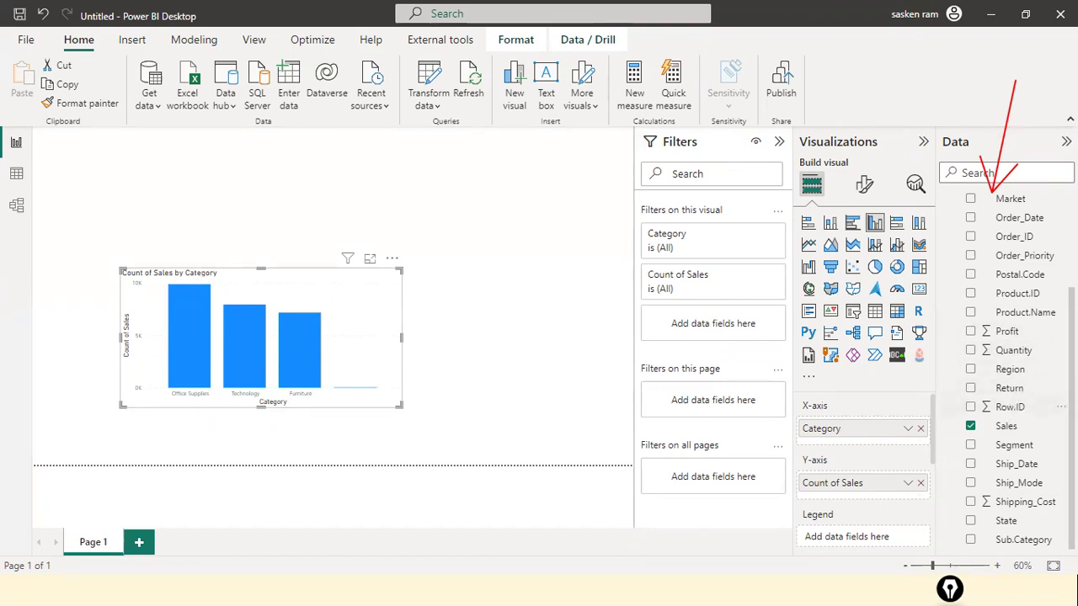
pyautogui.click(1007, 427)
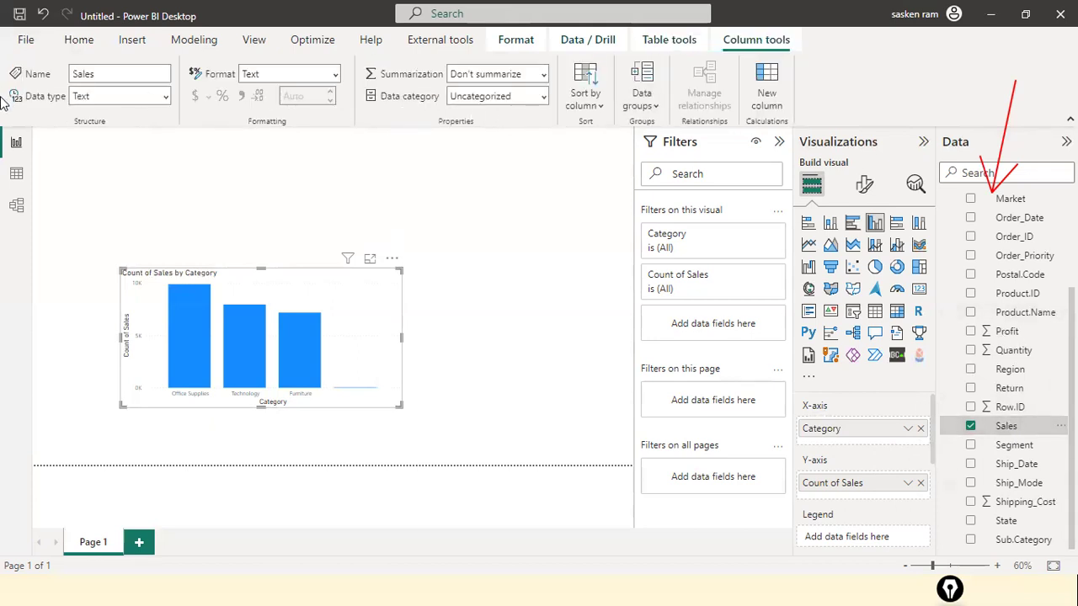
pyautogui.moveTo(12, 59)
pyautogui.mouseDown()
pyautogui.moveTo(662, 94)
pyautogui.moveTo(698, 115)
pyautogui.mouseUp()
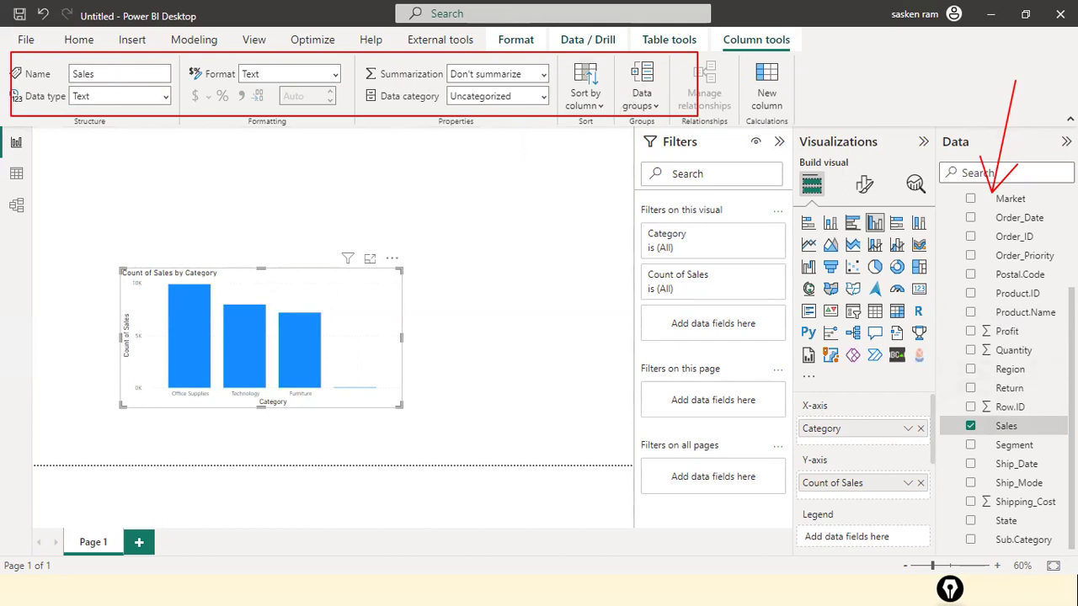
pyautogui.moveTo(953, 425)
pyautogui.mouseDown()
pyautogui.moveTo(493, 282)
pyautogui.moveTo(219, 86)
pyautogui.moveTo(151, 76)
pyautogui.mouseUp()
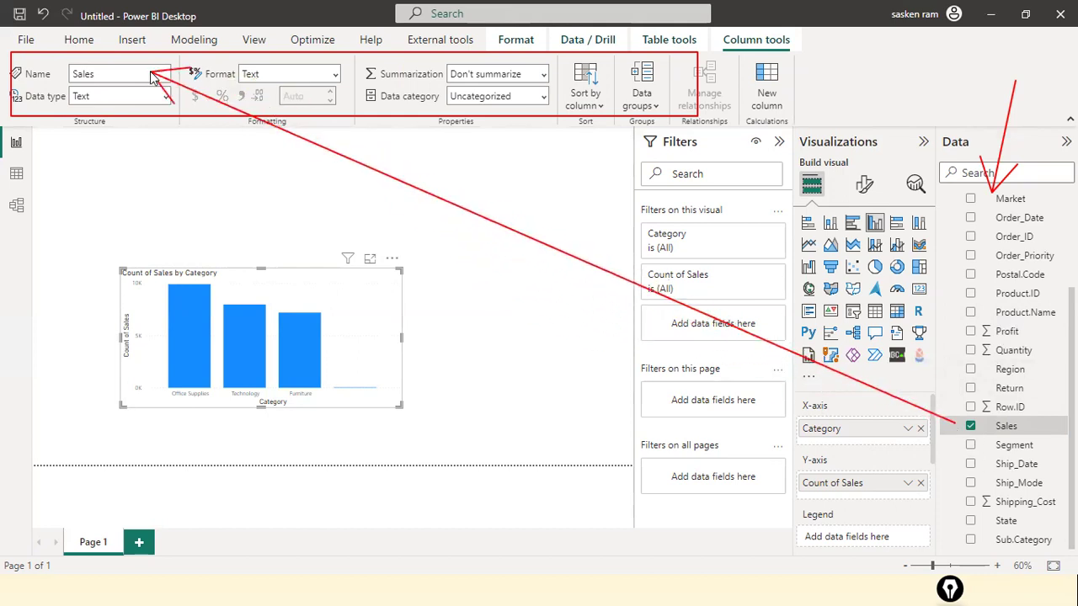
pyautogui.moveTo(957, 427)
pyautogui.mouseDown()
pyautogui.moveTo(134, 93)
pyautogui.moveTo(135, 110)
pyautogui.mouseUp()
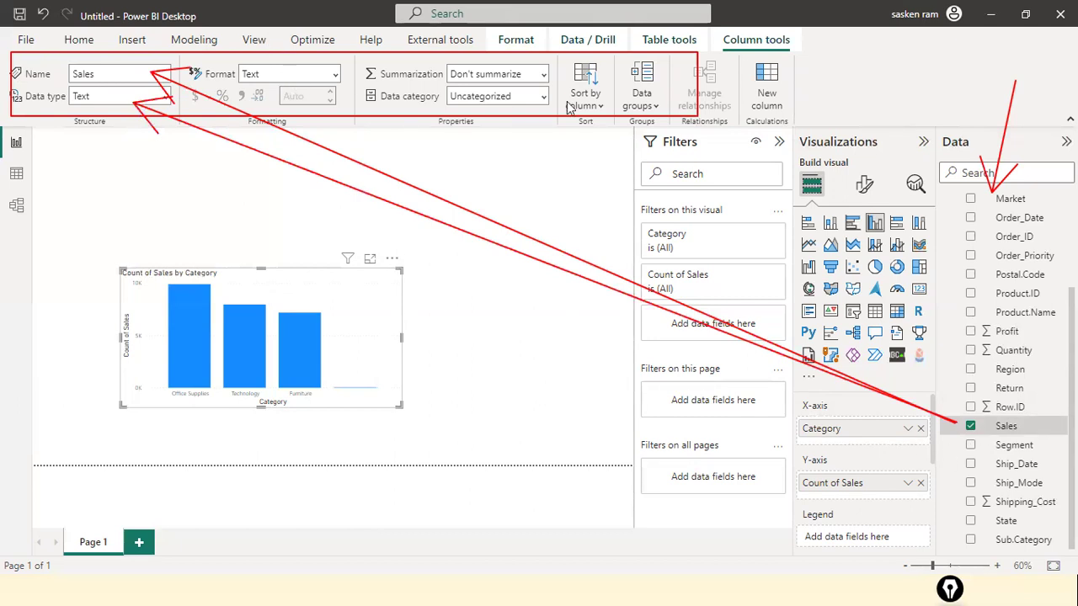
pyautogui.moveTo(558, 82); pyautogui.dragTo(541, 78)
# Step: Replace Sales with the Quantity field on the chart's Y-axis
pyautogui.click(1010, 350)
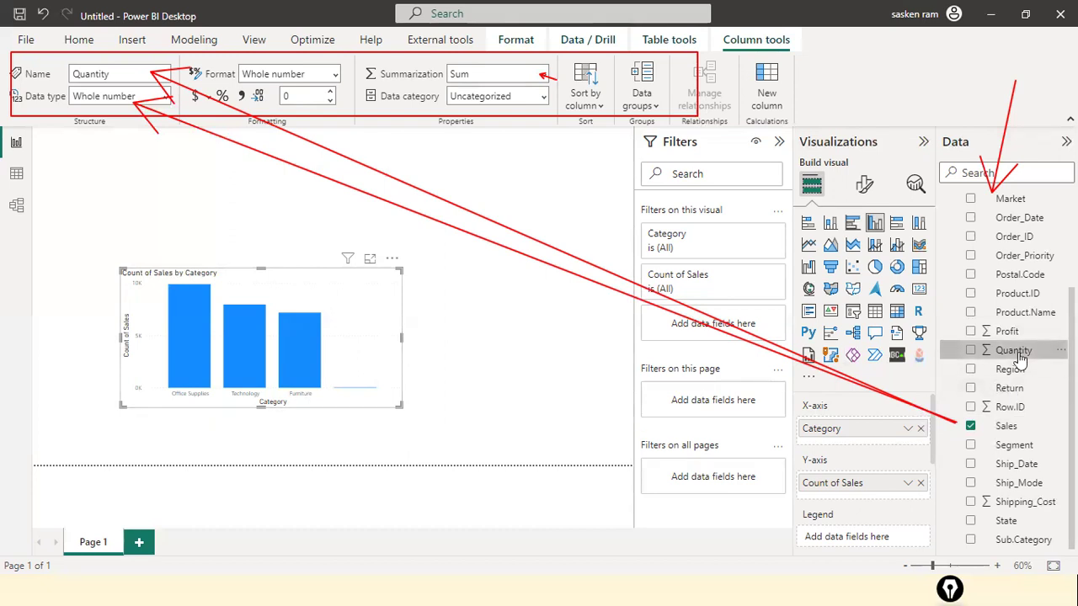
pyautogui.click(921, 484)
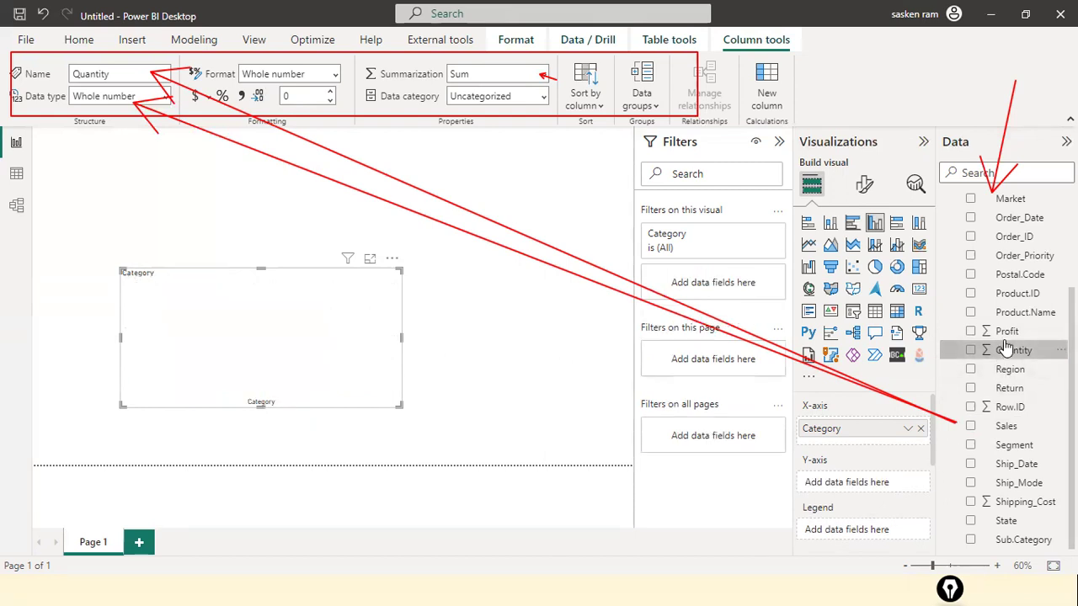
pyautogui.moveTo(870, 337); pyautogui.dragTo(248, 339)
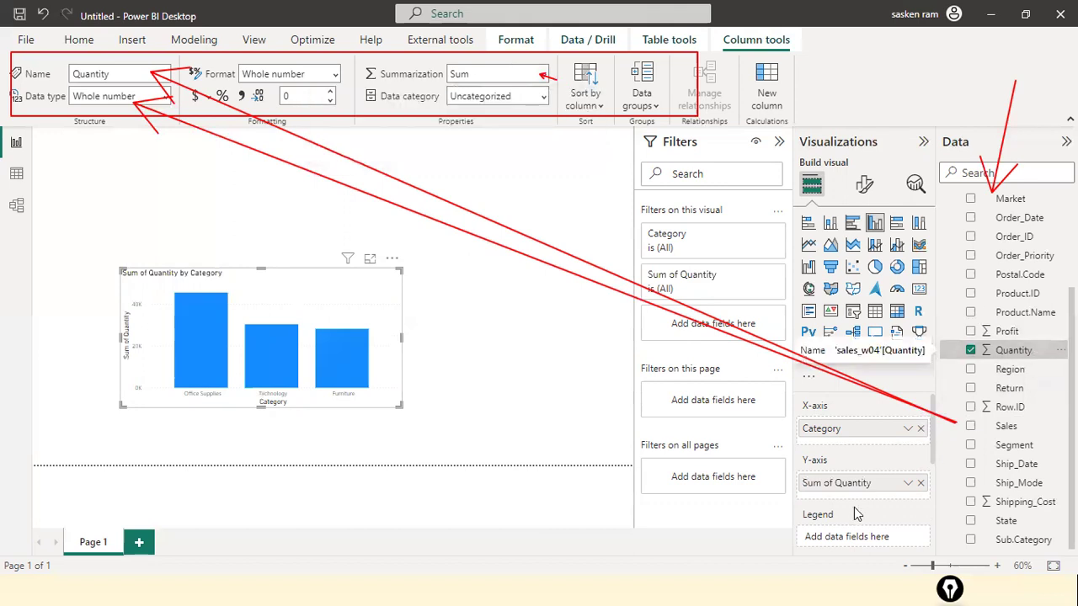
# Step: Review the aggregation options for the chart's Quantity values and convert the column chart to a table visual
pyautogui.click(908, 484)
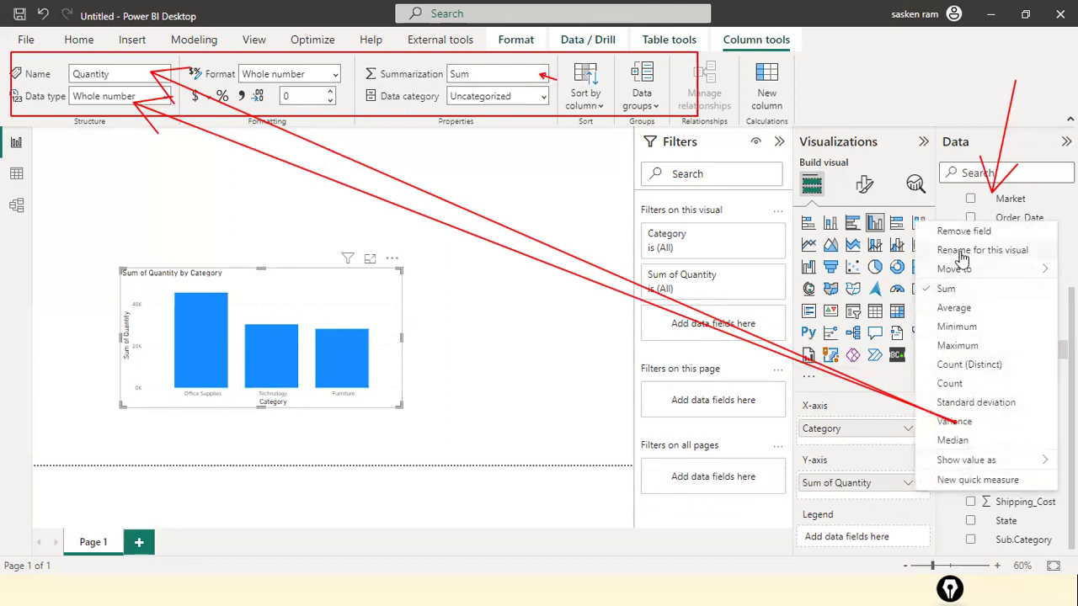
pyautogui.click(590, 393)
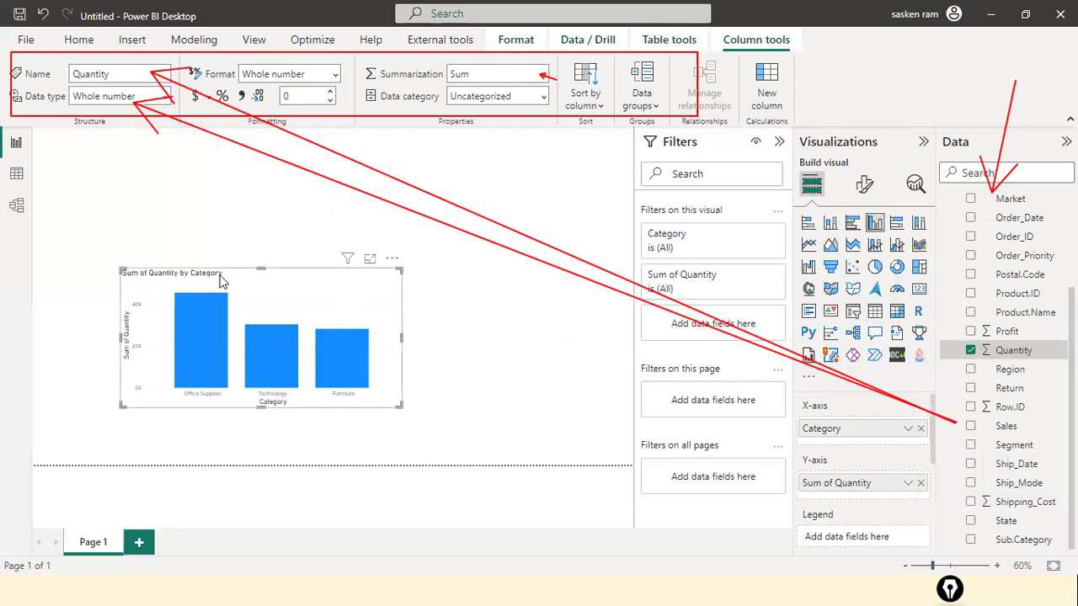
pyautogui.moveTo(221, 325)
pyautogui.click(878, 314)
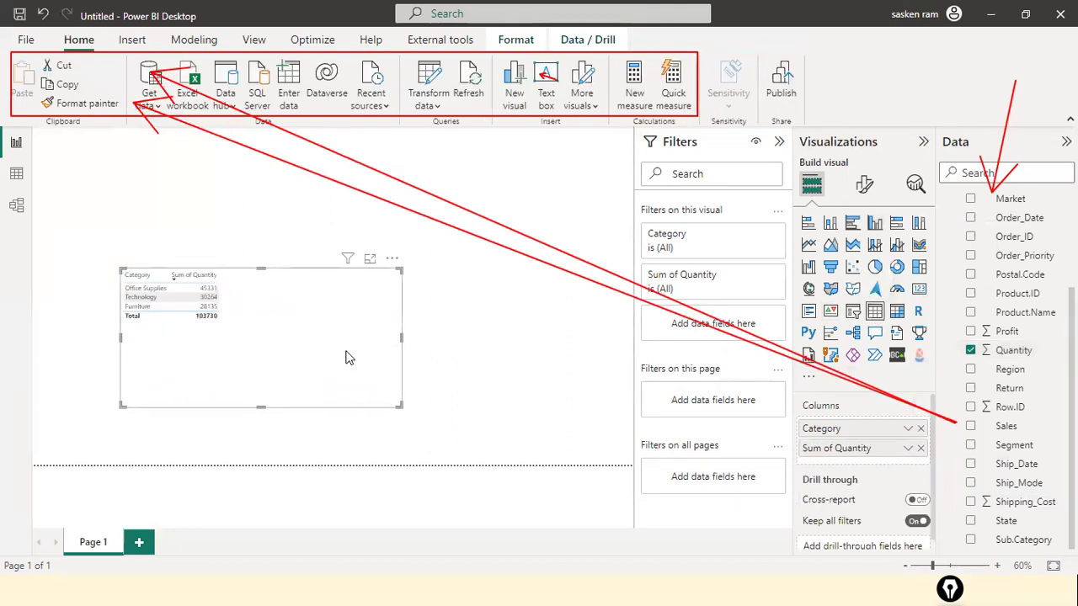
# Step: Try Don't summarize on the table's Quantity column, browse the individual rows, and set the column back to Sum
pyautogui.click(908, 452)
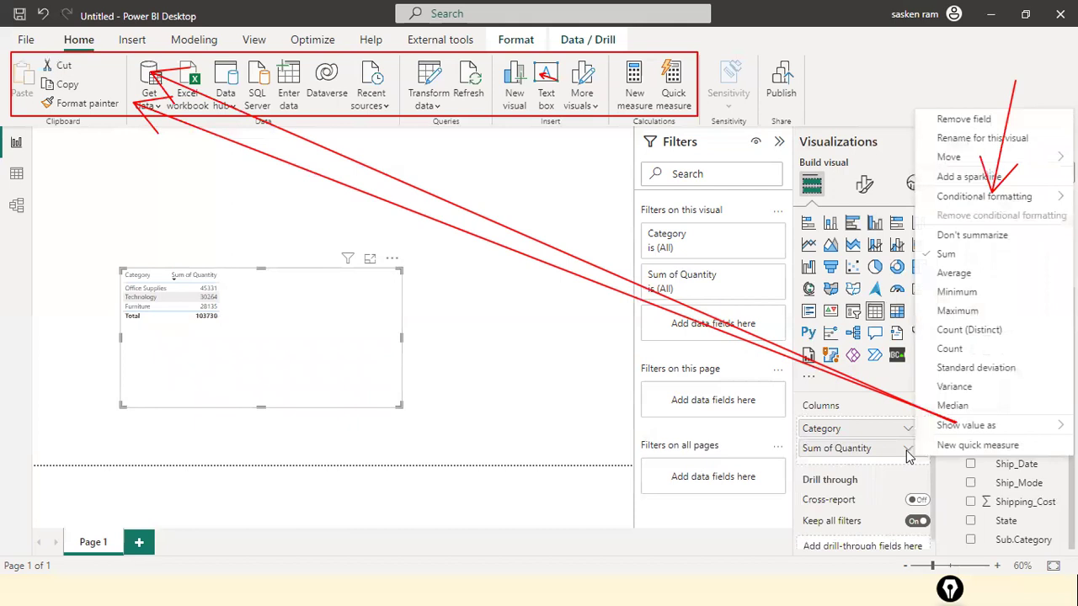
pyautogui.click(1002, 240)
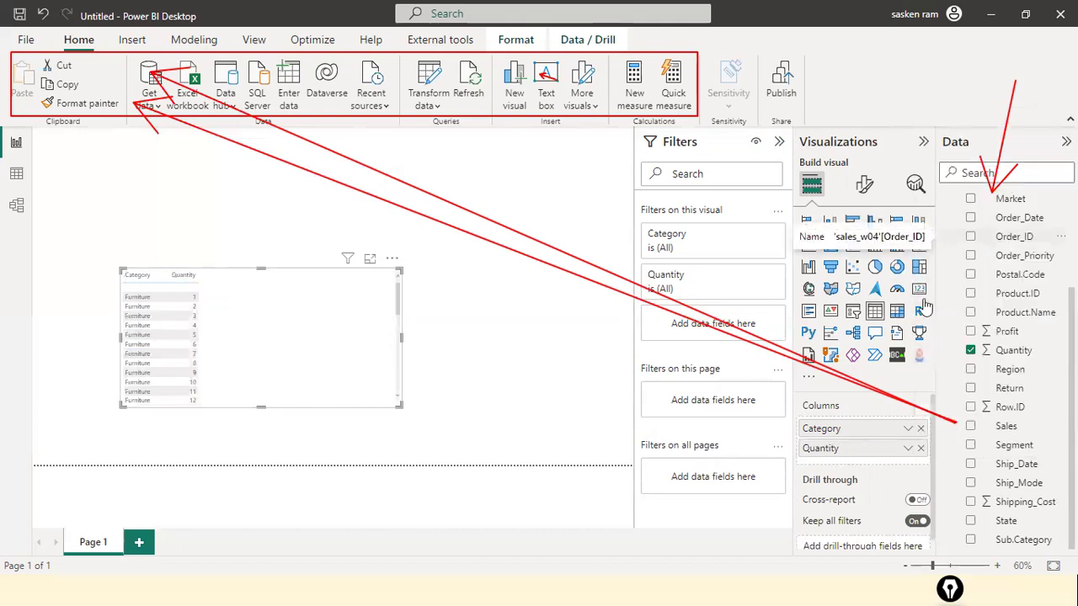
pyautogui.scroll(-4, 358, 387)
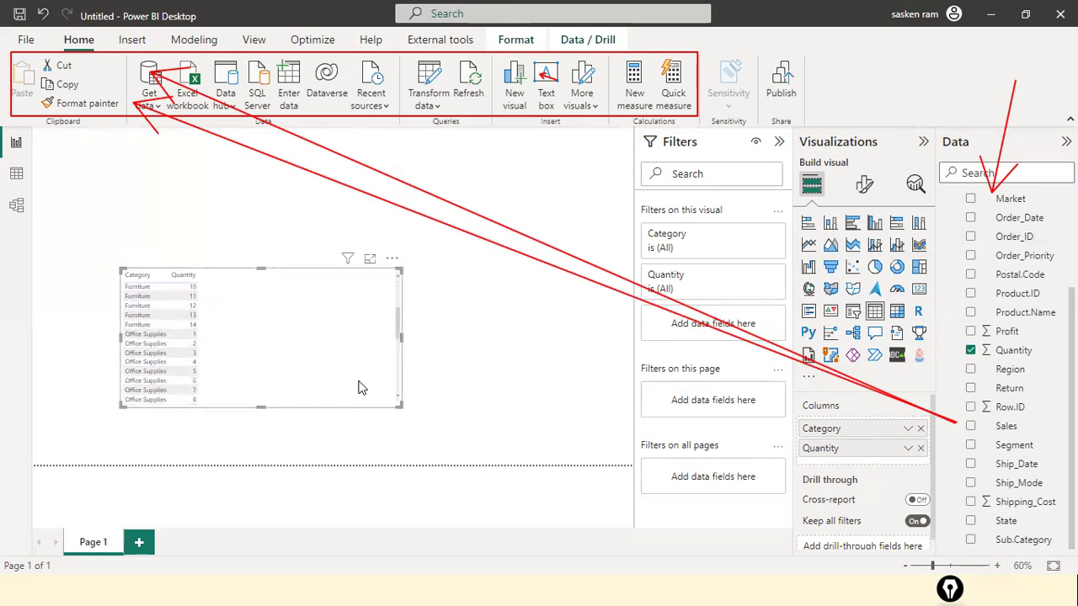
pyautogui.scroll(-10, 191, 371)
pyautogui.scroll(10, 191, 372)
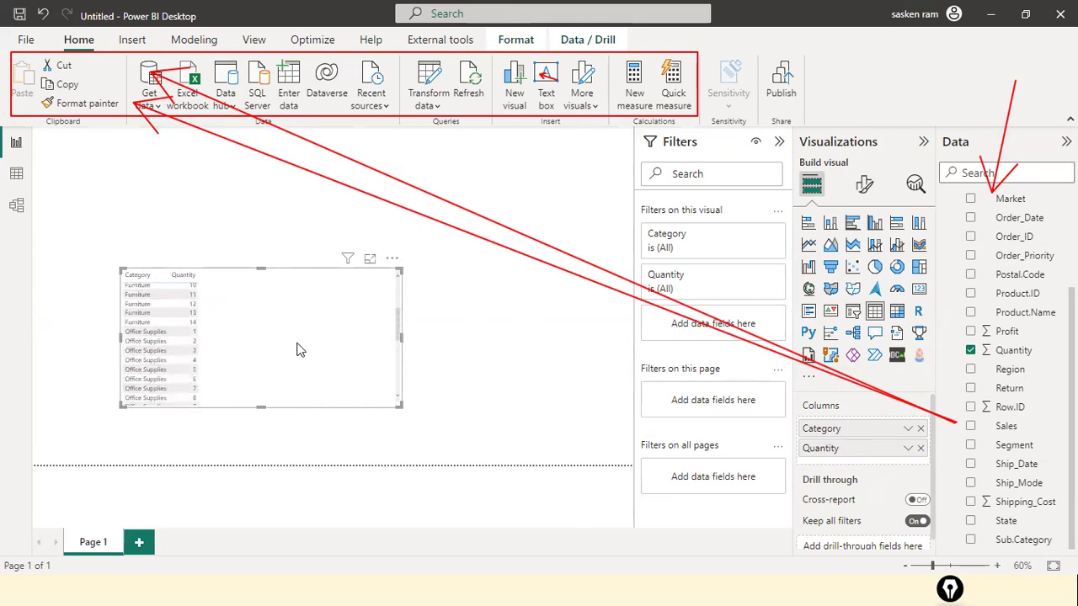
pyautogui.scroll(4, 300, 349)
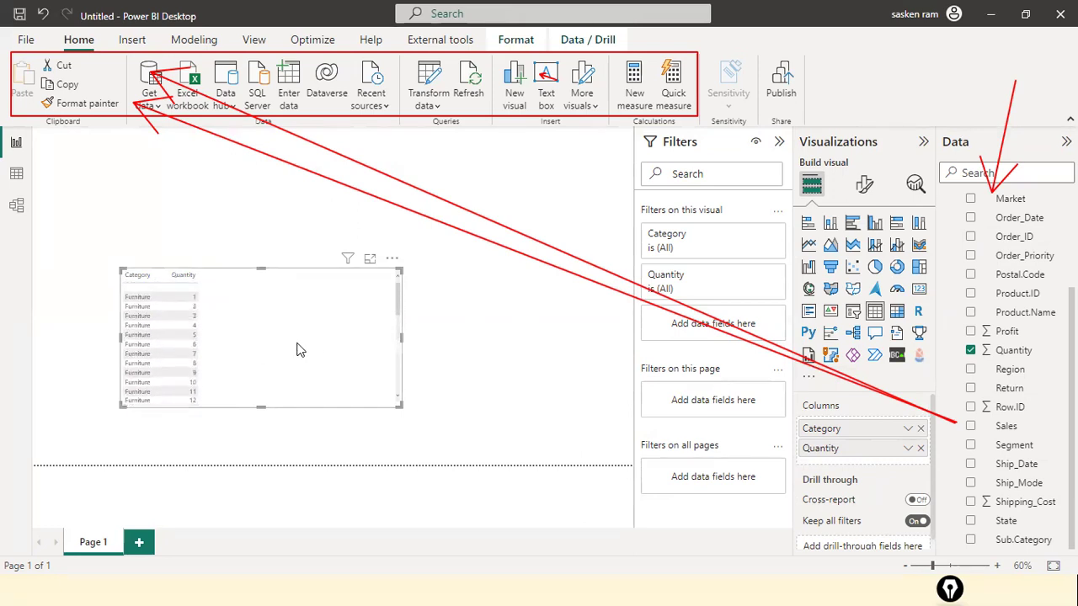
pyautogui.click(908, 452)
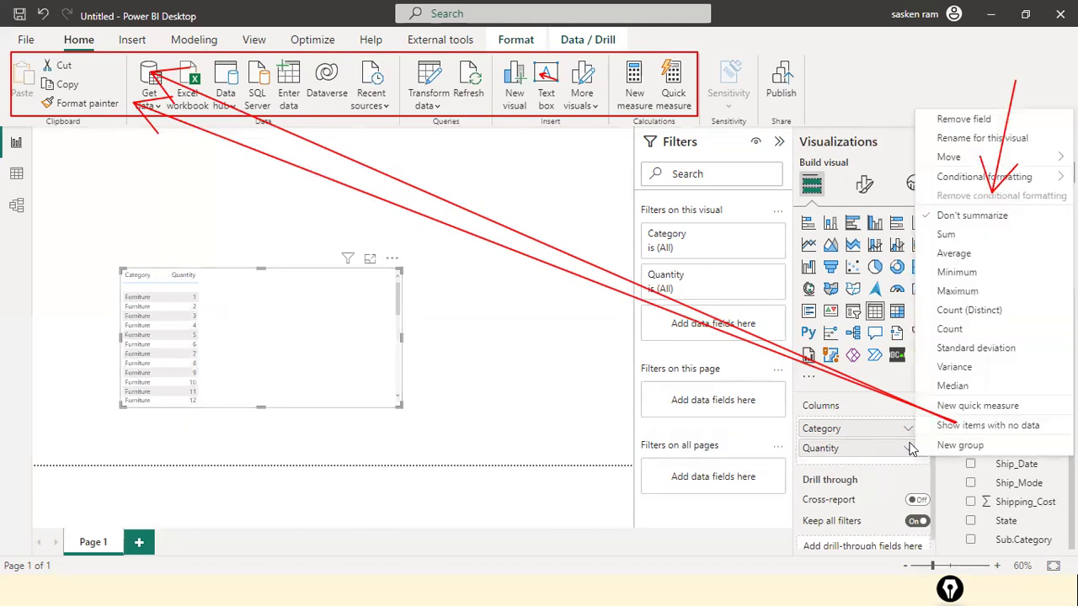
pyautogui.click(971, 236)
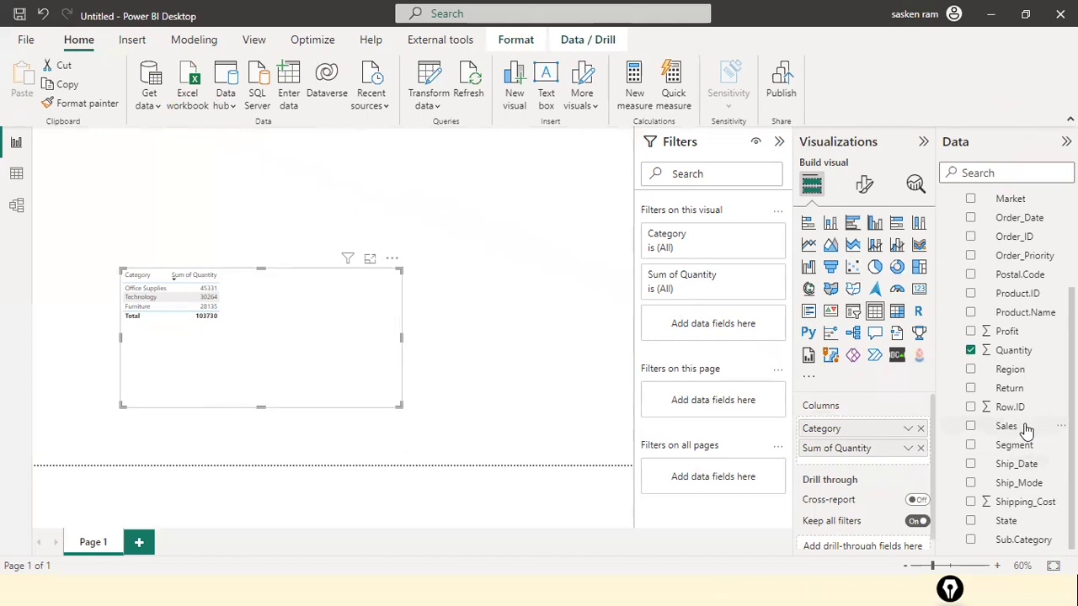
# Step: Open the sales_w04 query in the Power Query Editor through Transform data and maximize the editor window
pyautogui.click(439, 116)
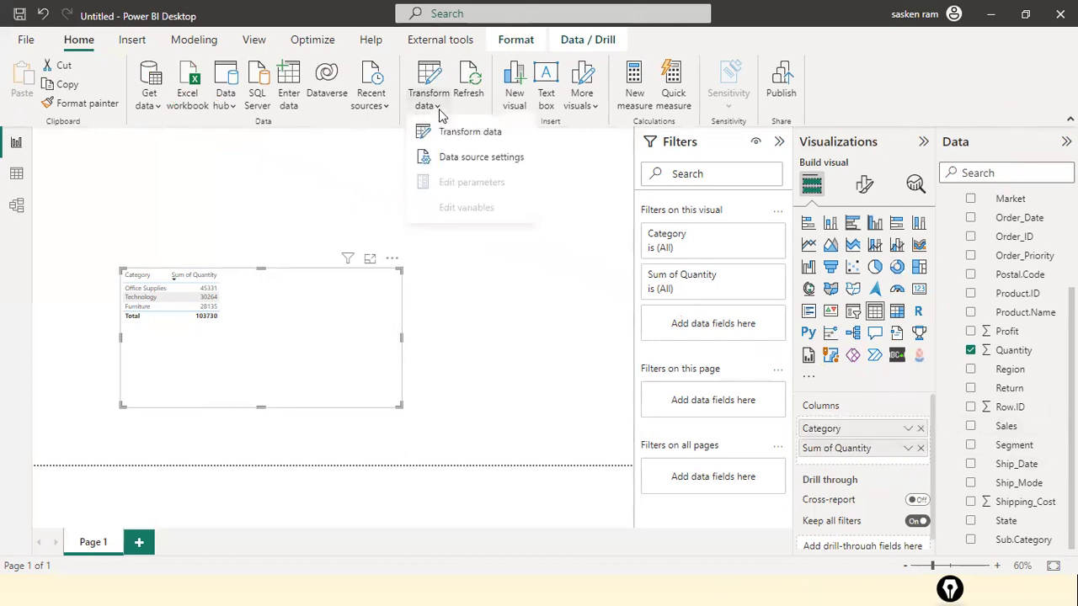
pyautogui.click(447, 264)
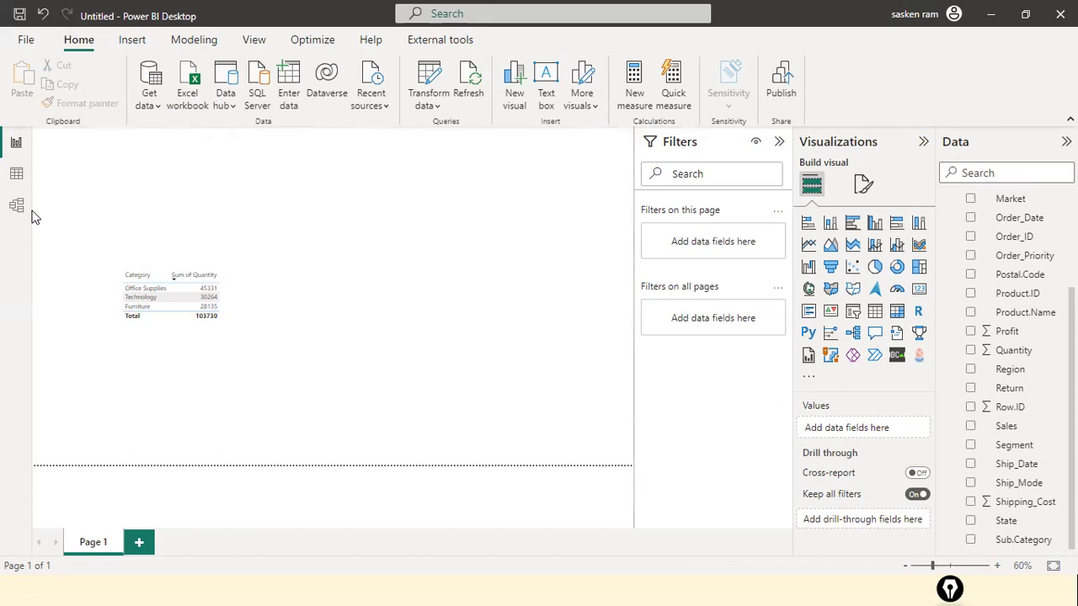
pyautogui.click(441, 106)
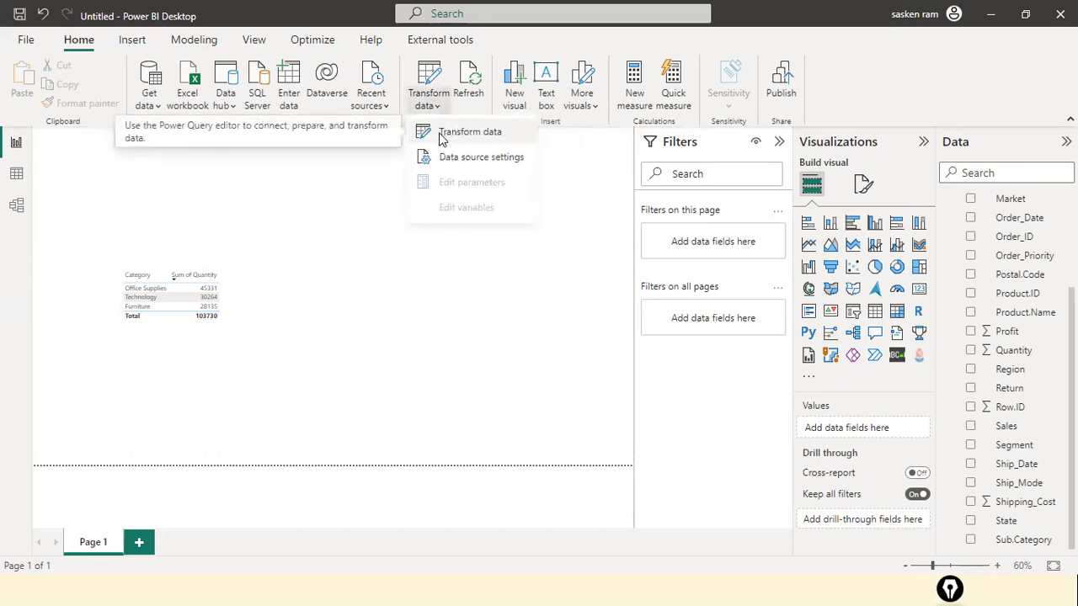
pyautogui.click(442, 136)
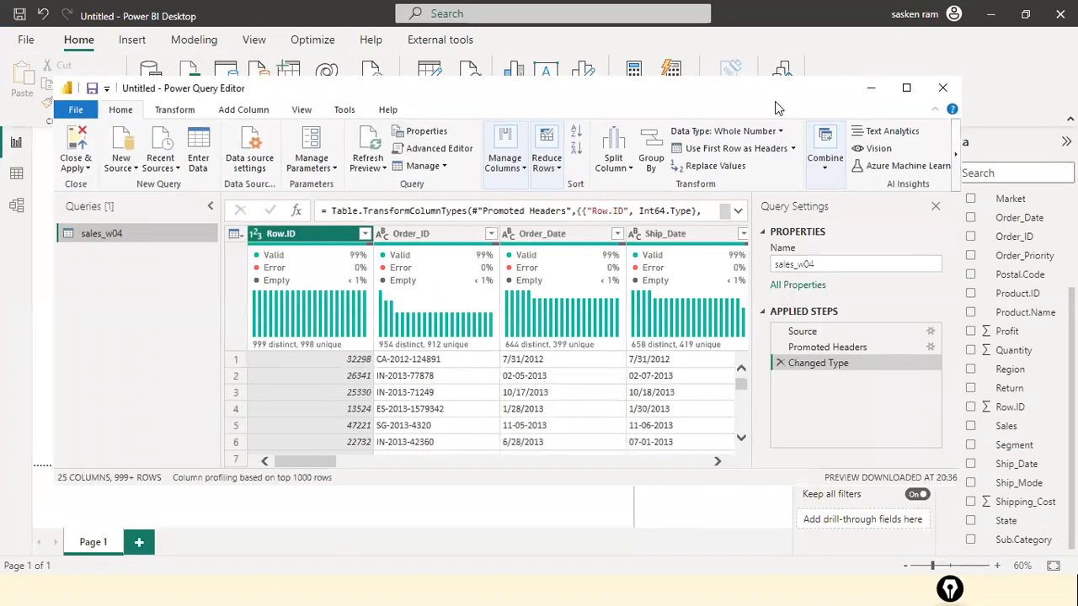
pyautogui.click(906, 88)
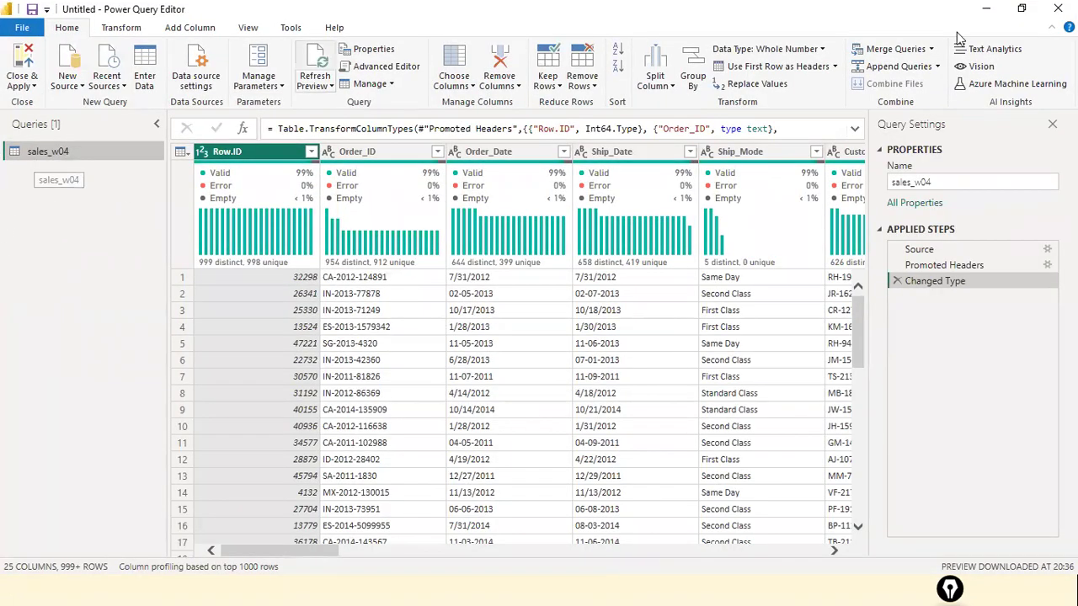
# Step: Compare the sales_w04 table in the report's Data pane with the sales_w04 query in the Power Query Editor
pyautogui.click(1022, 14)
pyautogui.click(993, 128)
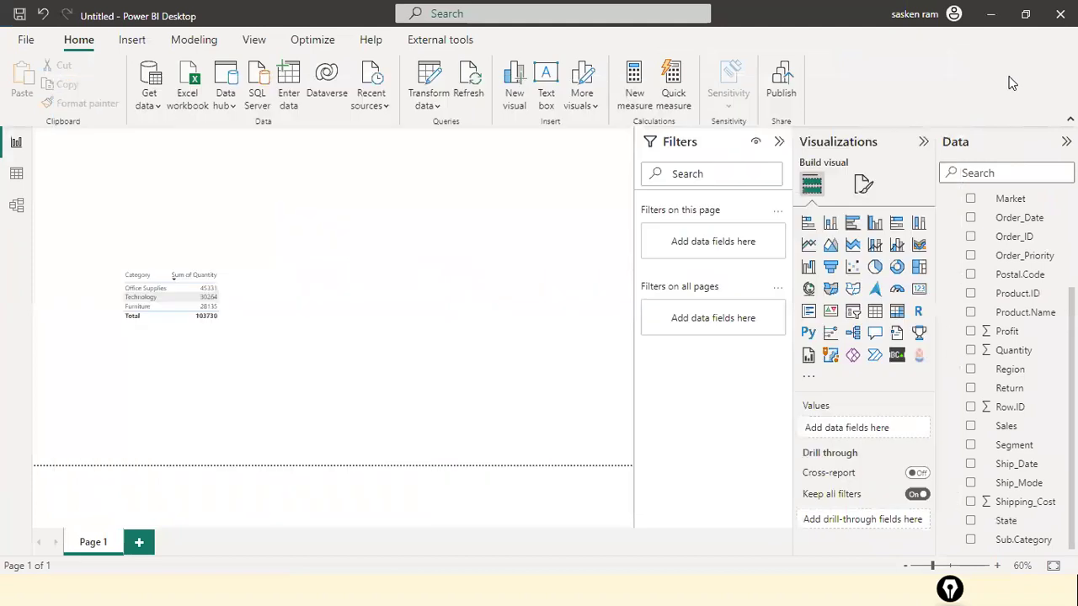
pyautogui.scroll(3, 1023, 214)
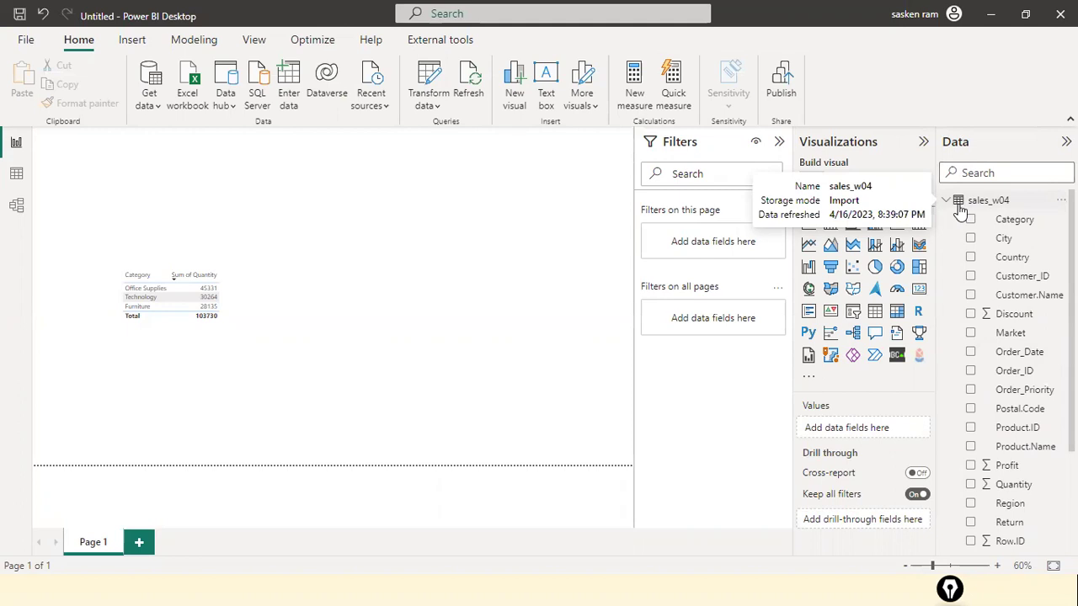
pyautogui.hotkey('alt', 'Tab')
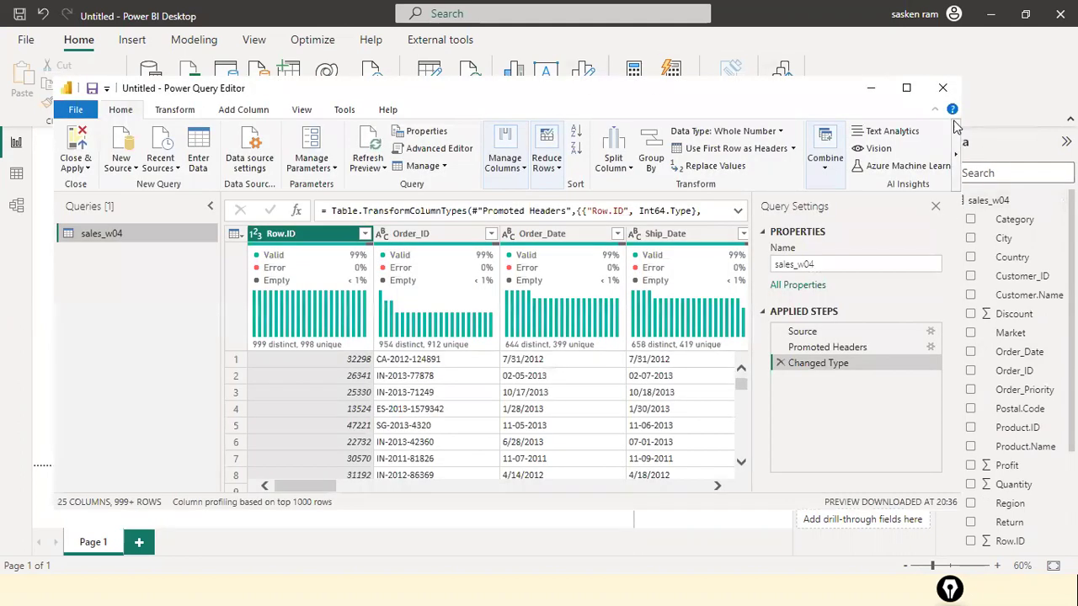
pyautogui.click(906, 87)
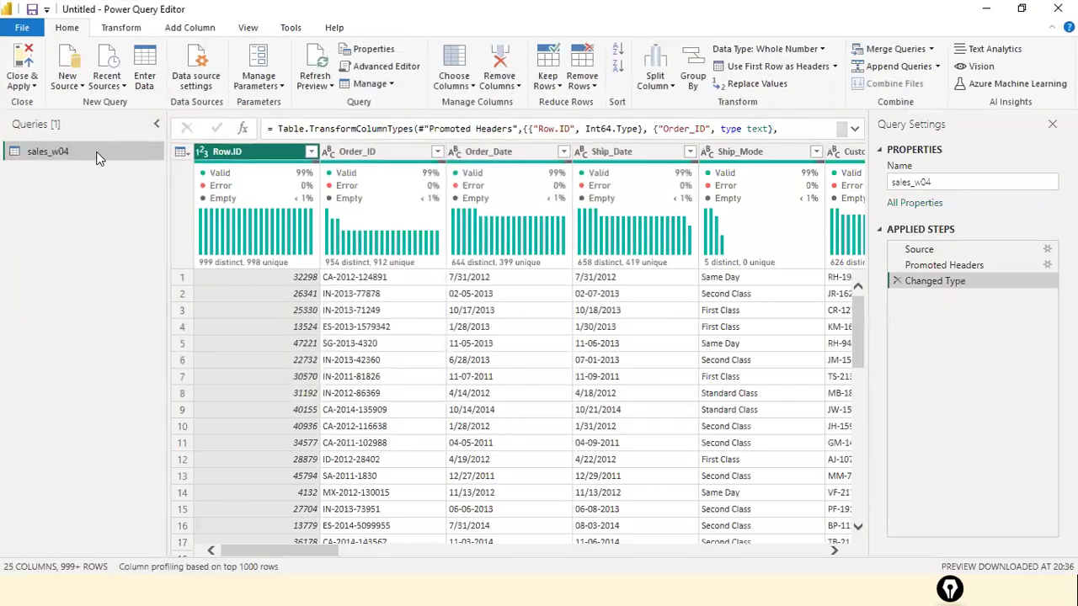
pyautogui.click(1056, 7)
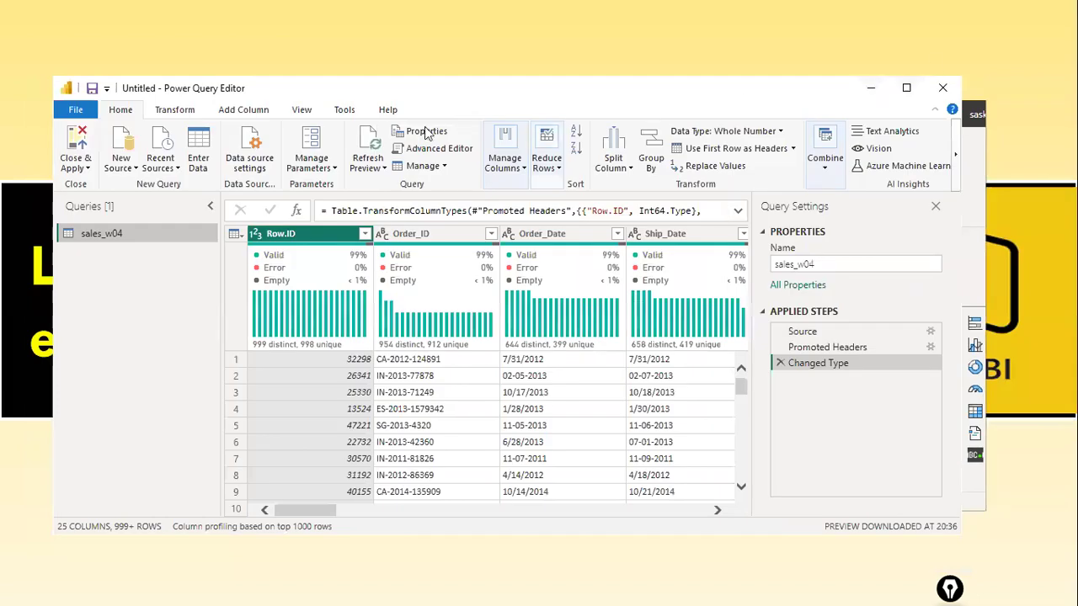
# Step: Draw red arrows pointing at the Power Query Editor's title and Queries list, and show the Sales column in the maximized editor
pyautogui.moveTo(421, 93); pyautogui.dragTo(257, 92)
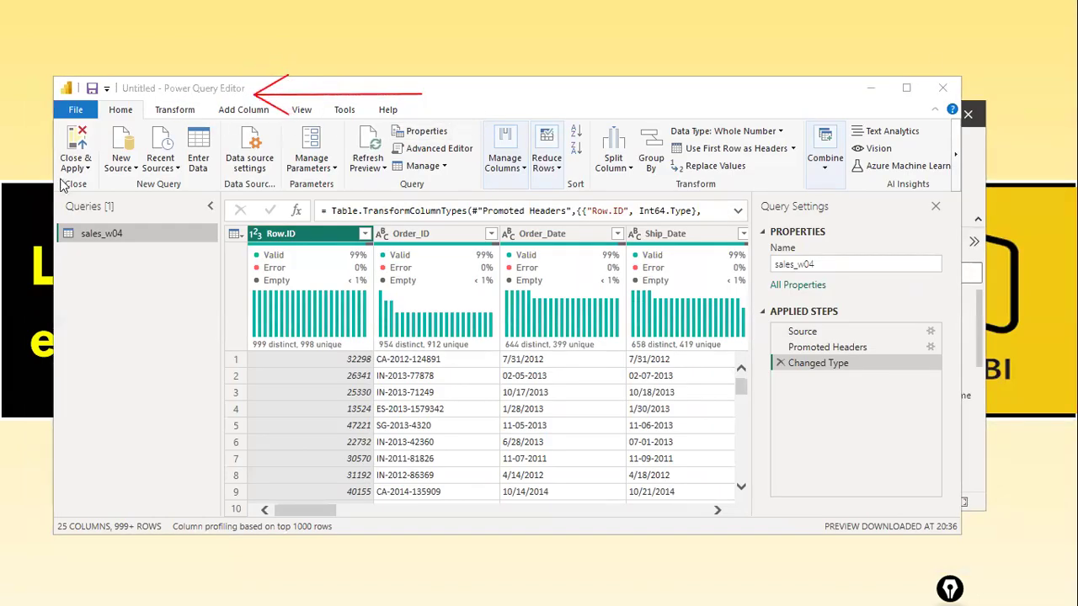
pyautogui.moveTo(114, 213); pyautogui.dragTo(112, 208)
pyautogui.click(906, 88)
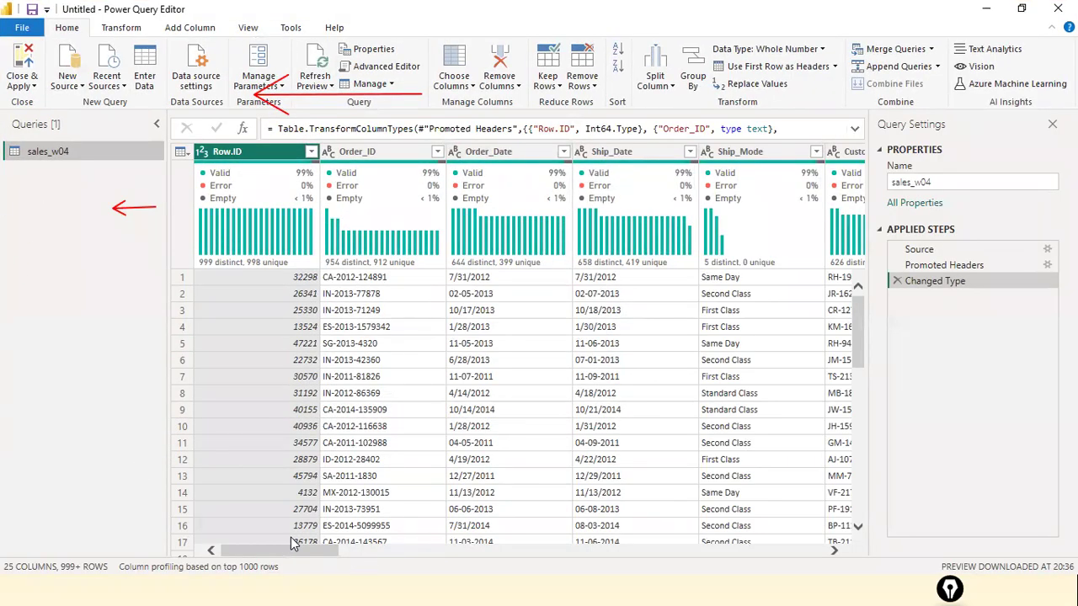
pyautogui.moveTo(274, 552); pyautogui.dragTo(673, 553)
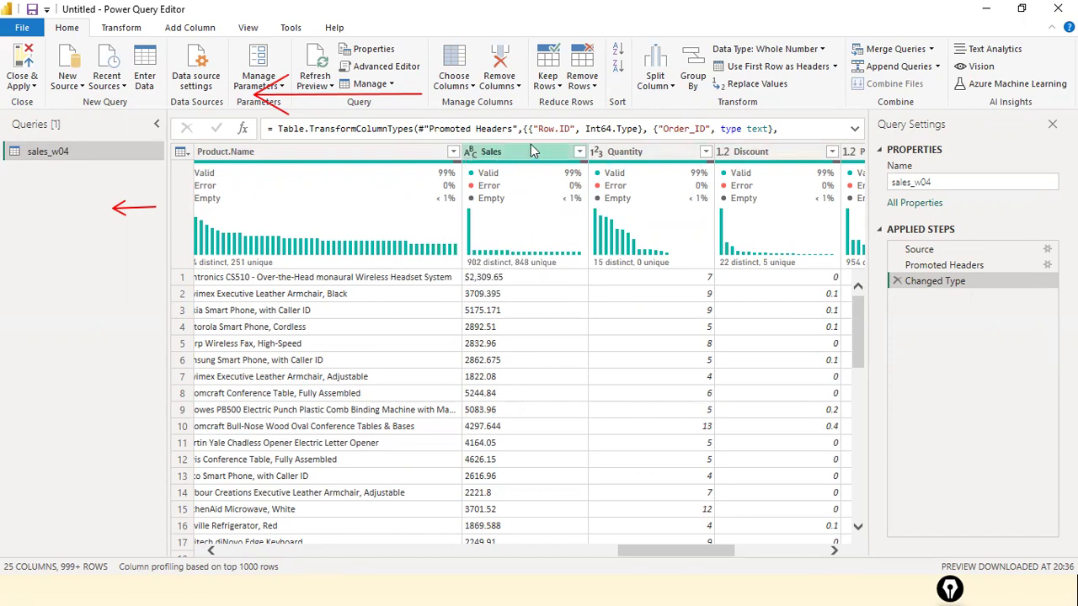
# Step: Review the Sales column's distinct values in its filter list and apply the filter with all values selected
pyautogui.moveTo(498, 261)
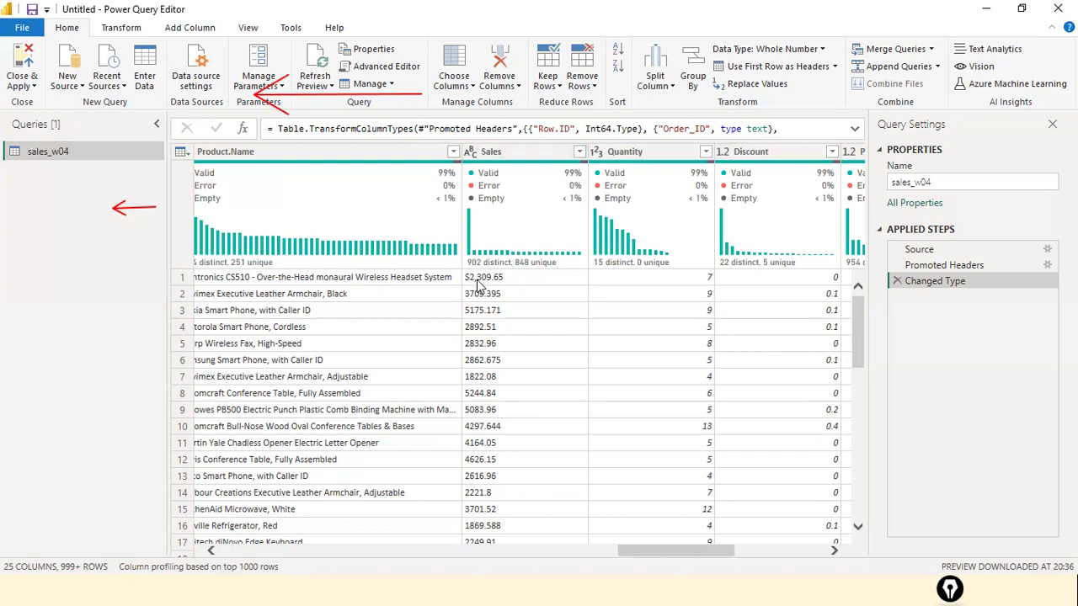
pyautogui.scroll(-3, 513, 340)
pyautogui.scroll(3, 513, 340)
pyautogui.click(580, 151)
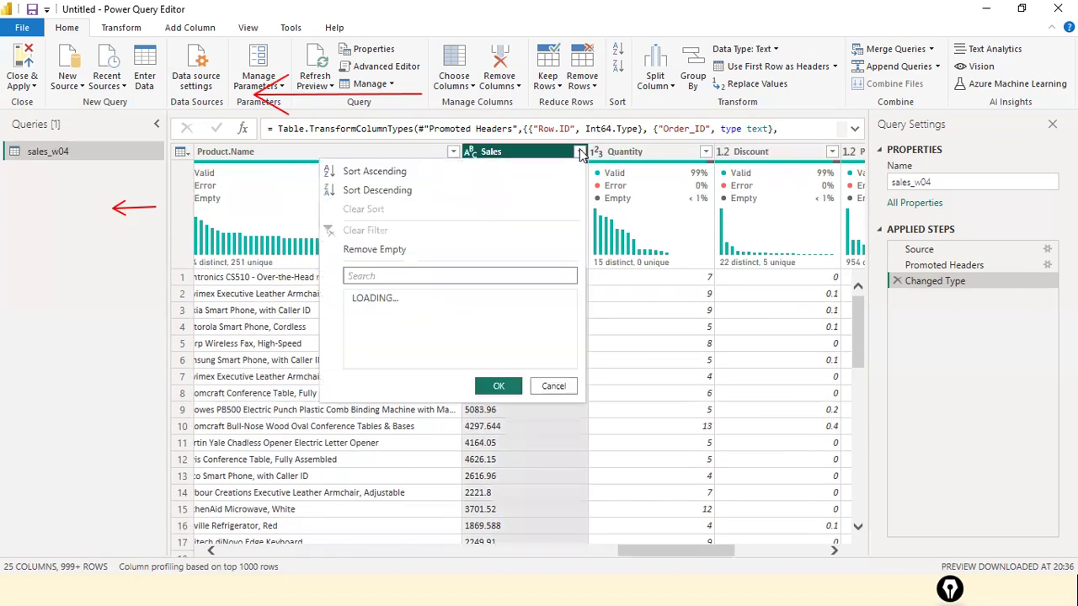
pyautogui.scroll(-10, 545, 391)
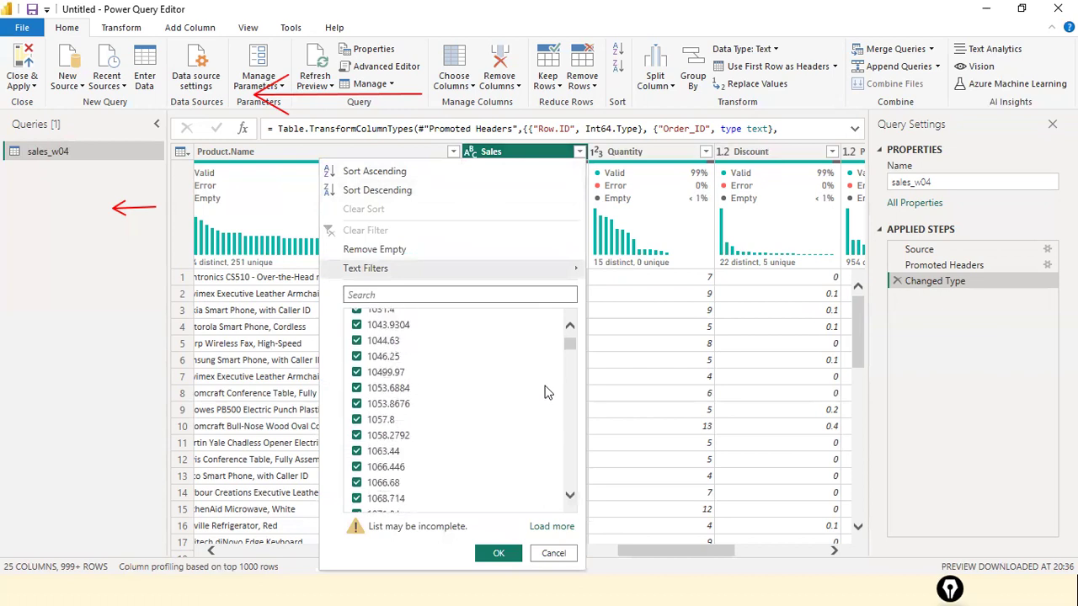
pyautogui.scroll(3, 545, 391)
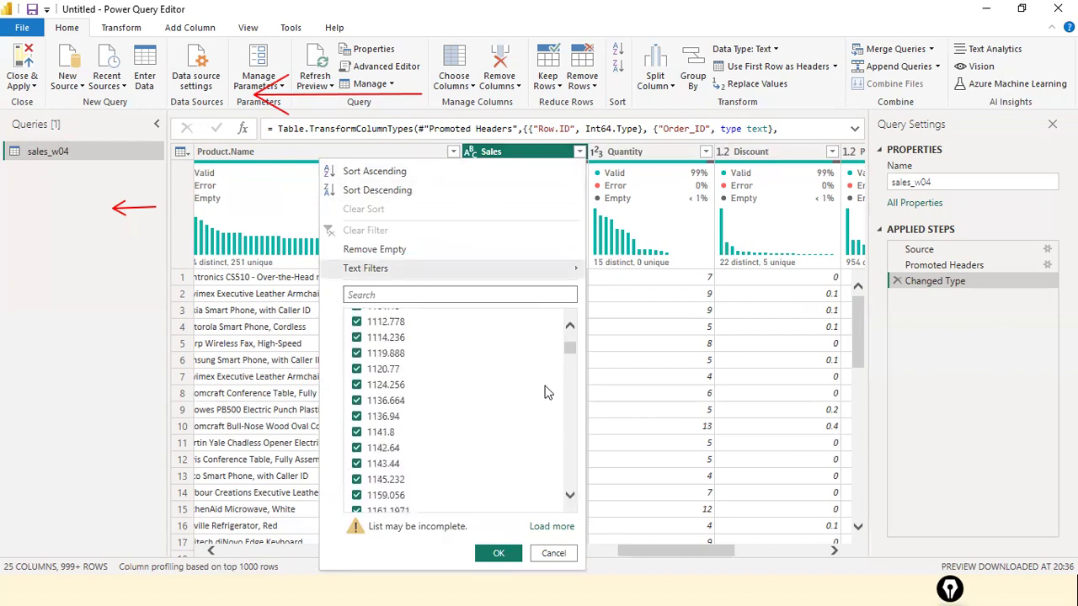
pyautogui.scroll(5, 545, 392)
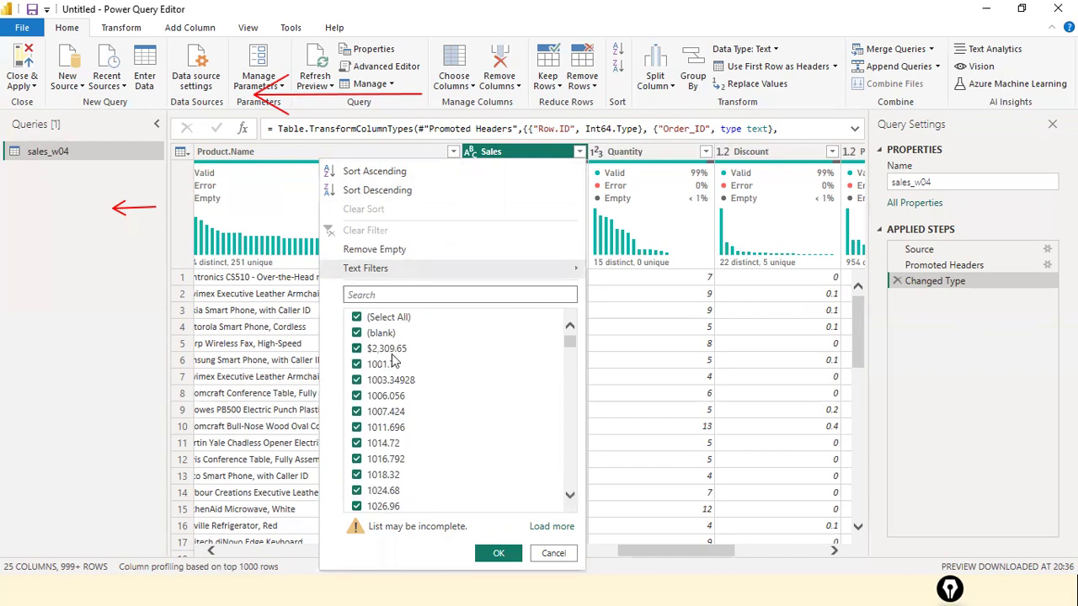
pyautogui.click(497, 552)
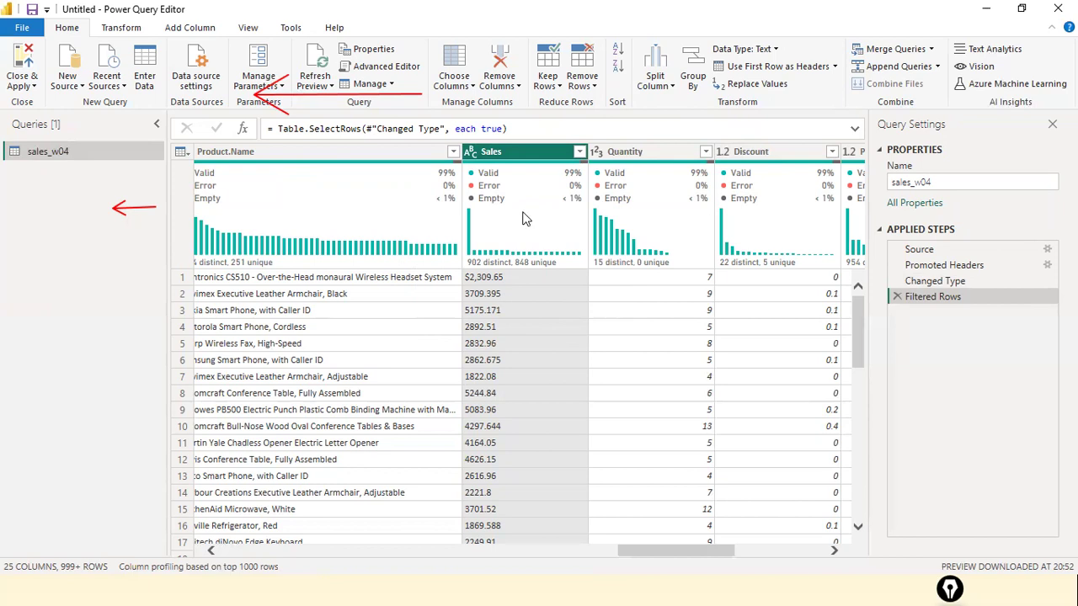
# Step: Replace the $ character with an empty value in the Sales column
pyautogui.rightClick(530, 156)
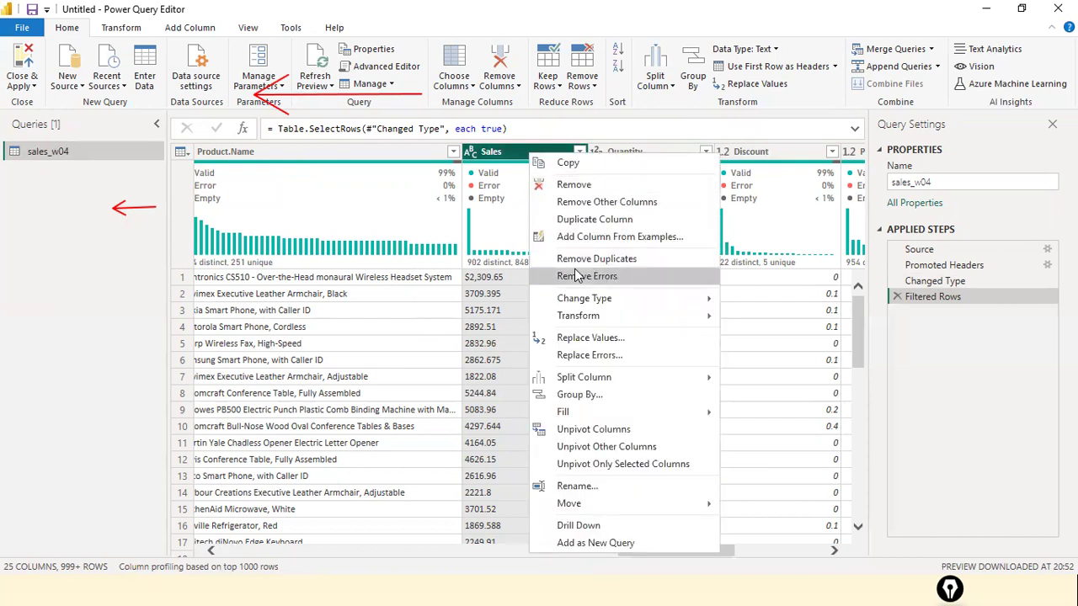
pyautogui.click(585, 338)
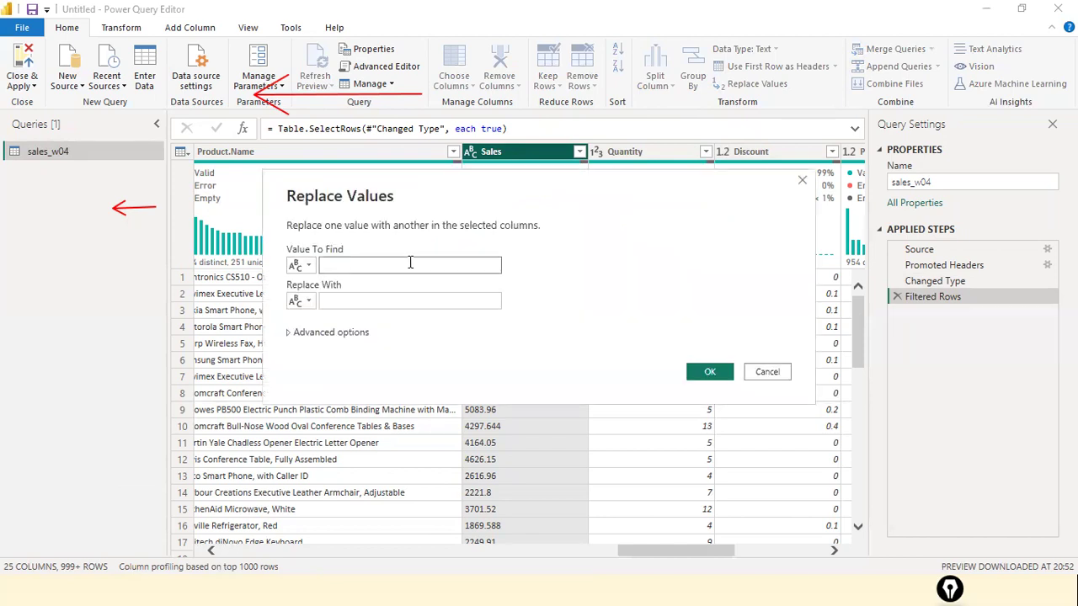
pyautogui.write('$')
pyautogui.click(374, 303)
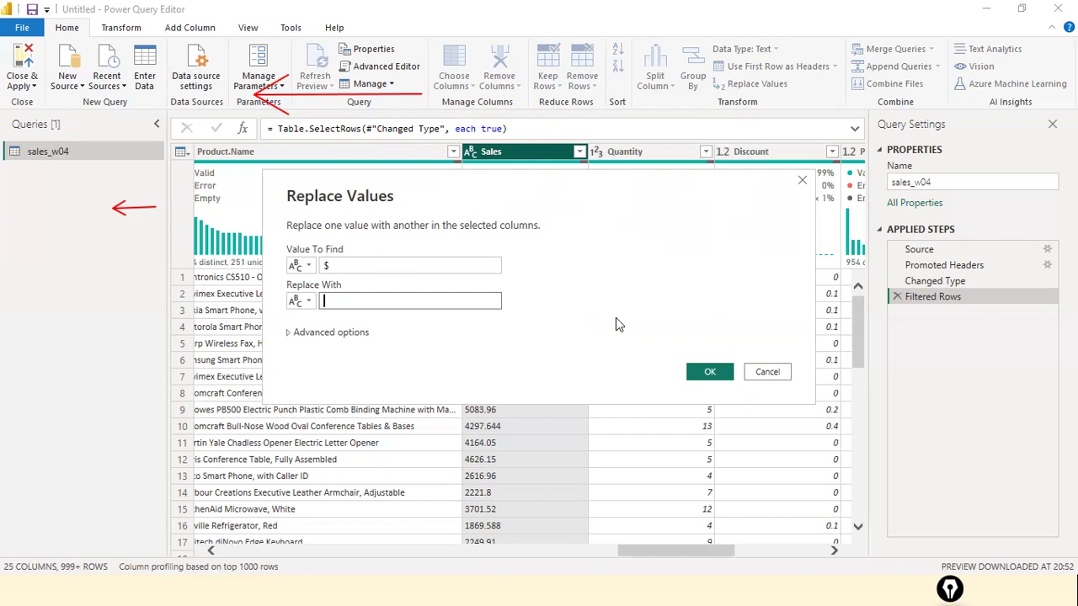
pyautogui.click(710, 372)
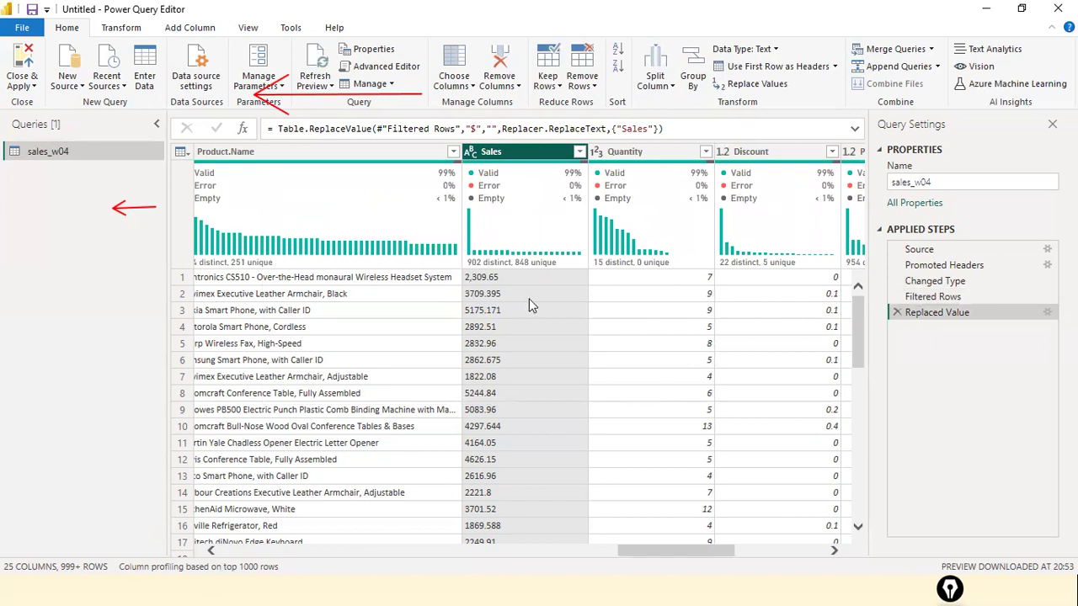
# Step: Replace the value NA with 0 in the Sales column
pyautogui.scroll(-4, 529, 298)
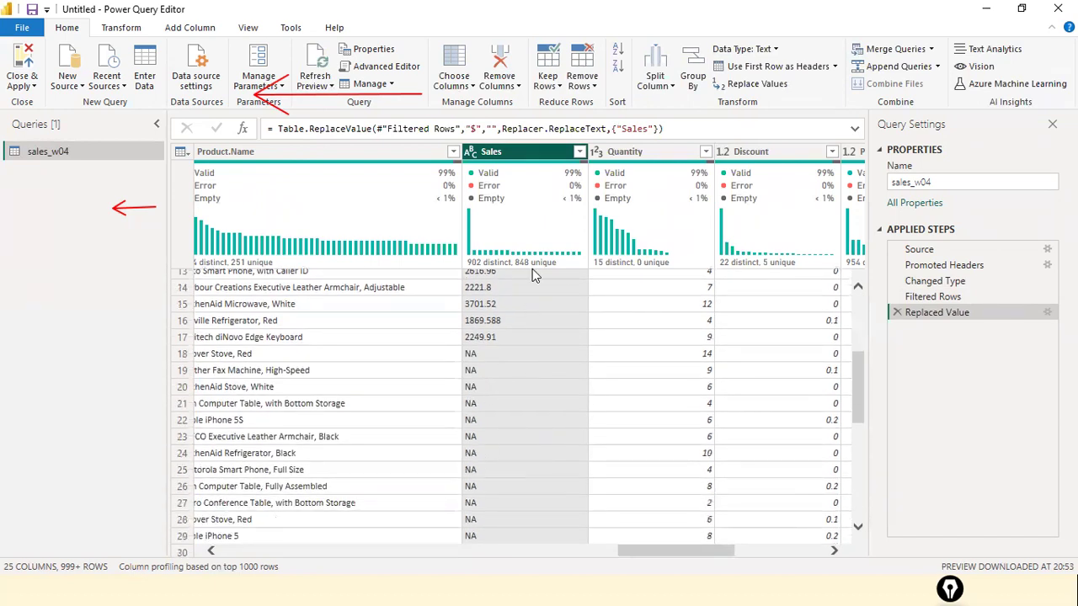
pyautogui.rightClick(536, 156)
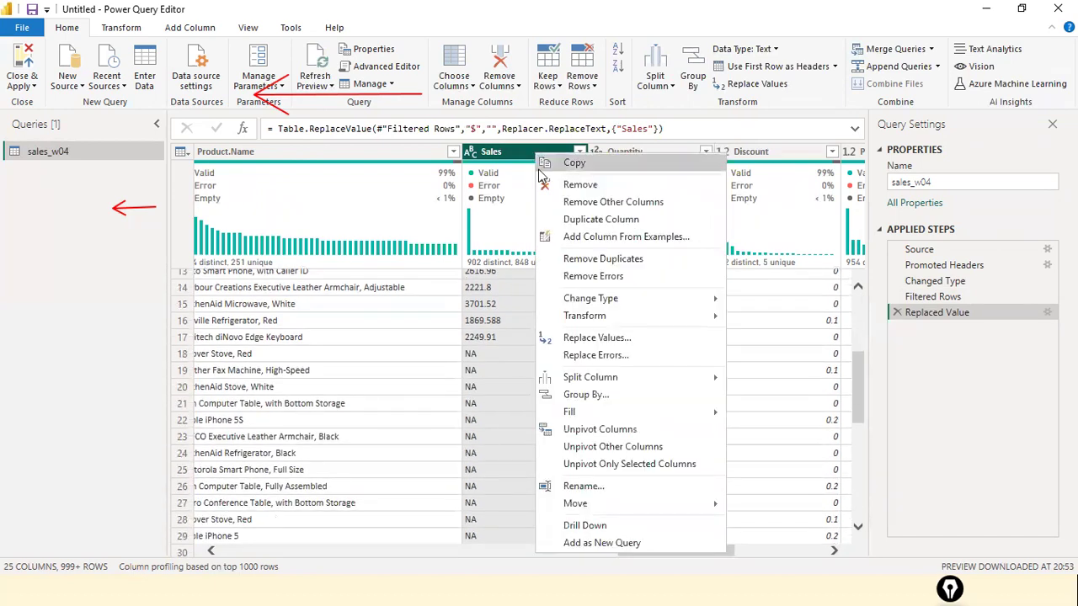
pyautogui.click(589, 338)
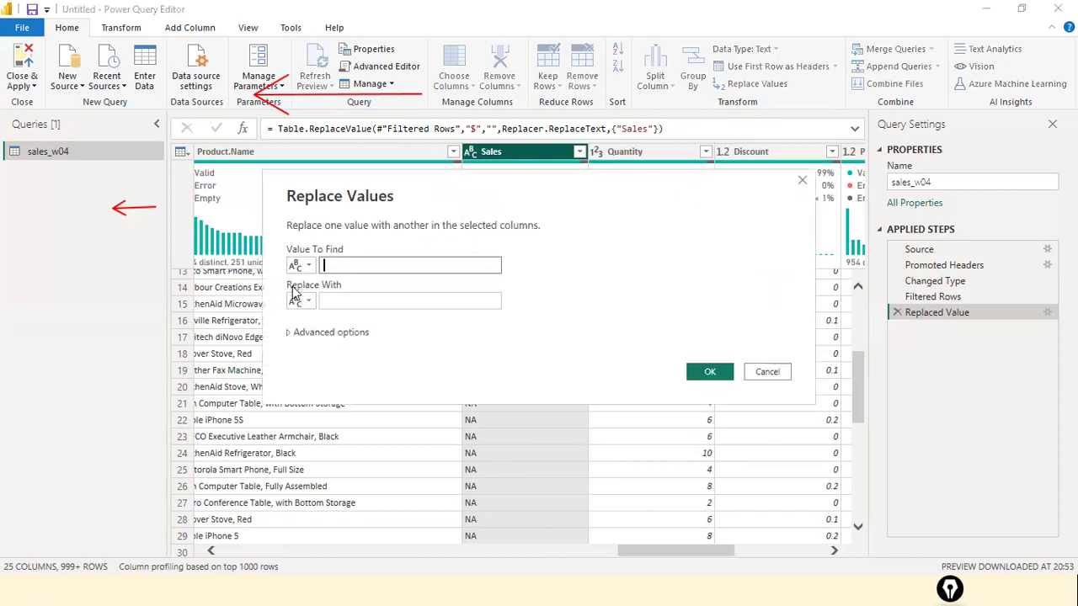
pyautogui.write('NA')
pyautogui.press('Tab')
pyautogui.press('Tab')
pyautogui.write('0')
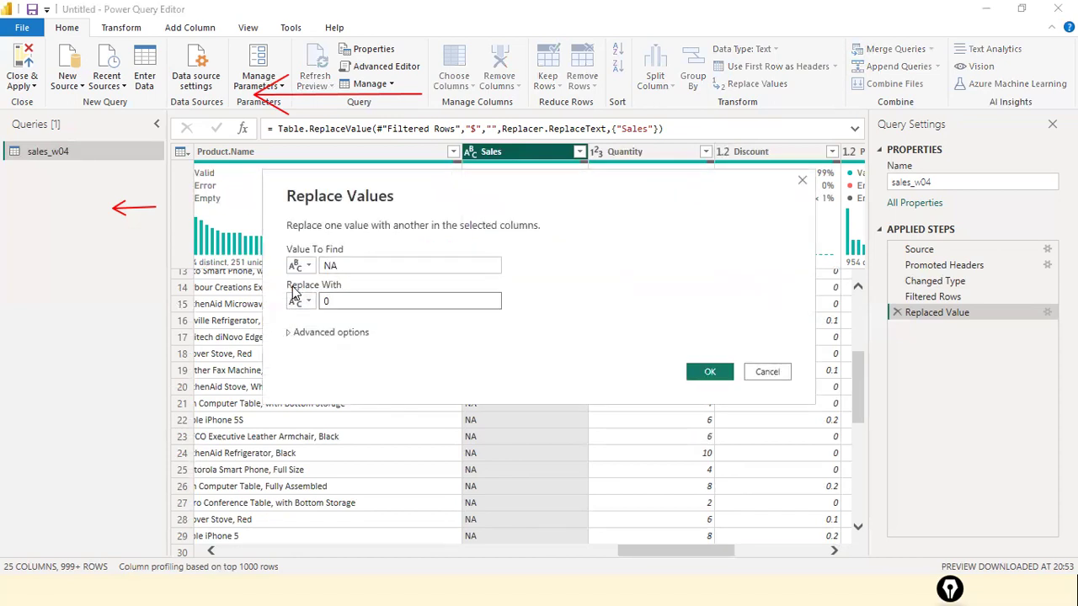
pyautogui.click(710, 372)
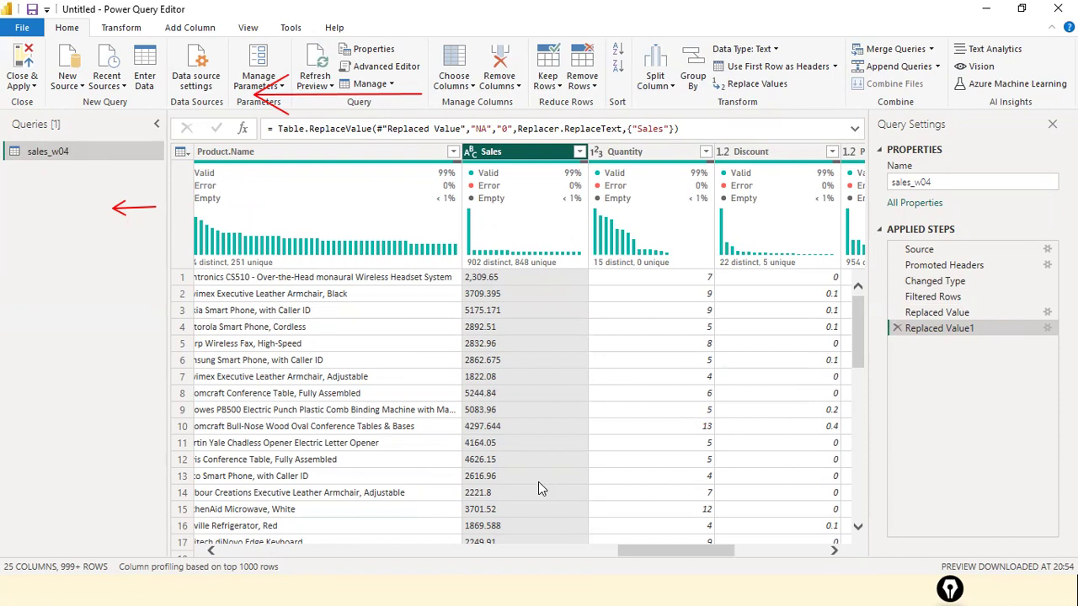
# Step: Check the replaced values down the rows of the Sales column, from the first rows to beyond row 60
pyautogui.scroll(-3, 538, 482)
pyautogui.scroll(-2, 538, 488)
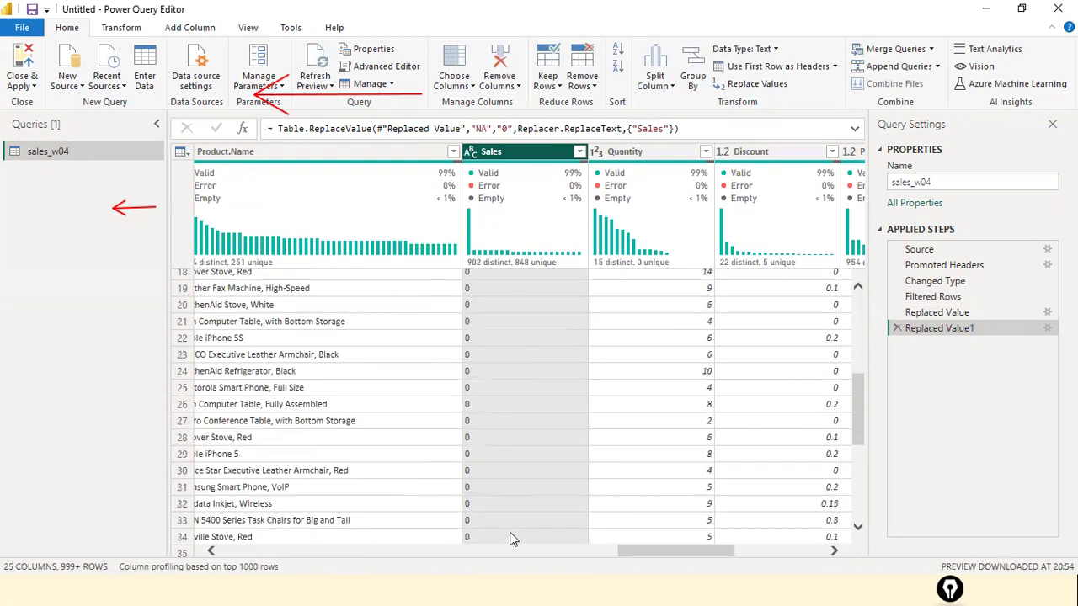
pyautogui.scroll(5, 512, 539)
pyautogui.scroll(-4, 565, 388)
pyautogui.scroll(-12, 552, 429)
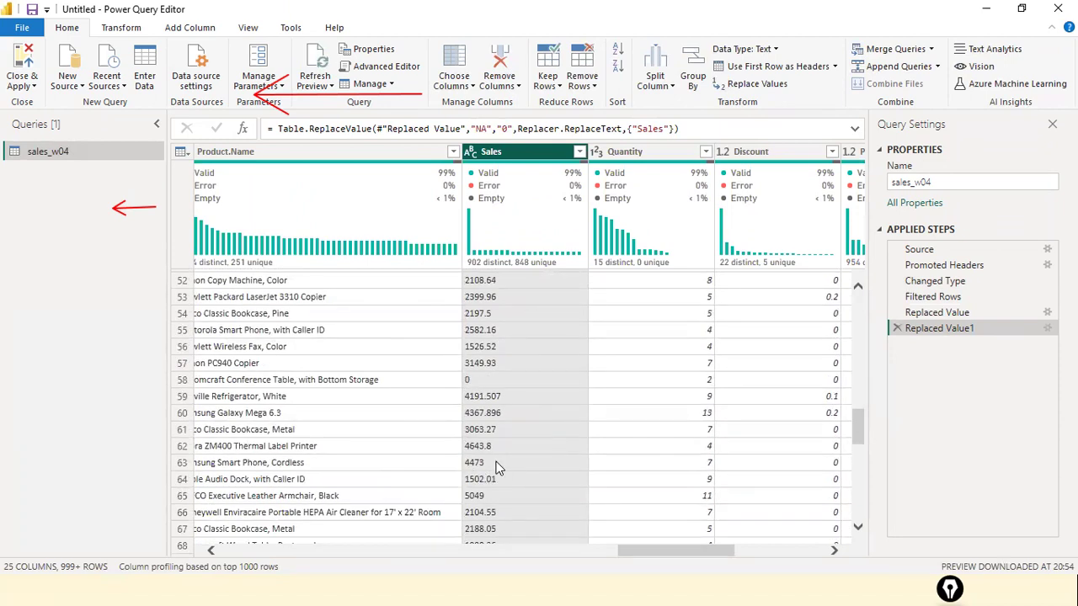
pyautogui.scroll(-1, 495, 469)
pyautogui.scroll(10, 496, 469)
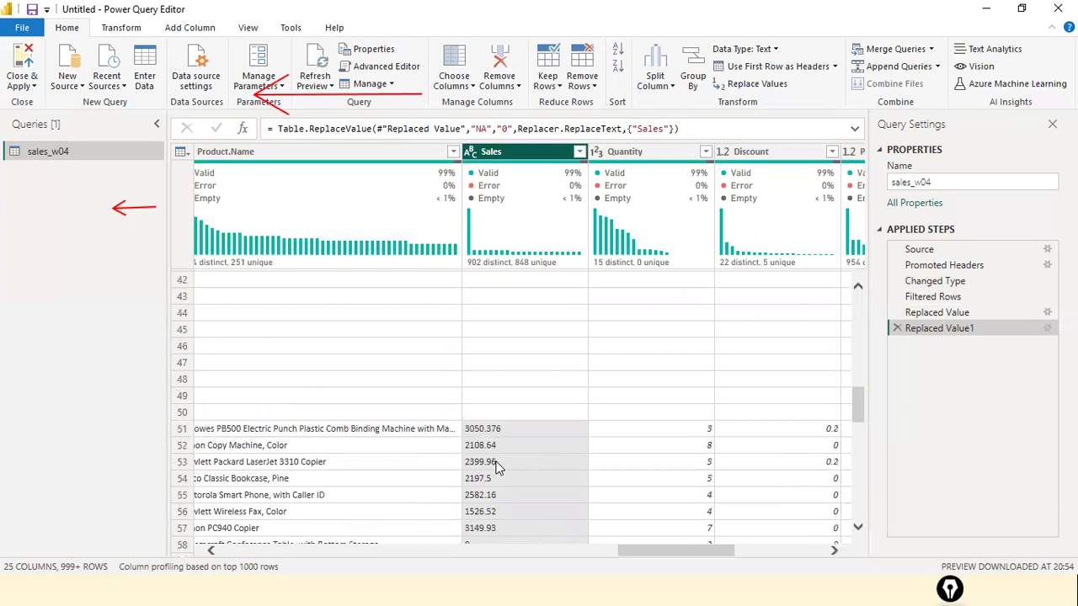
pyautogui.scroll(7, 496, 468)
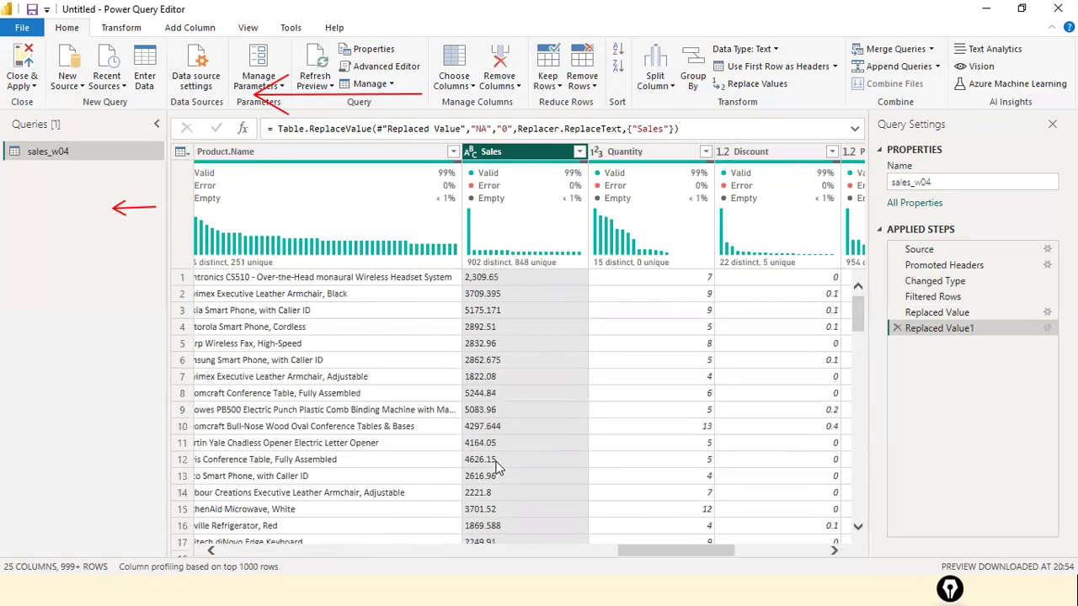
# Step: Look through the cleaned Sales column's filter list for remaining non-numeric values and apply it with everything selected
pyautogui.click(579, 151)
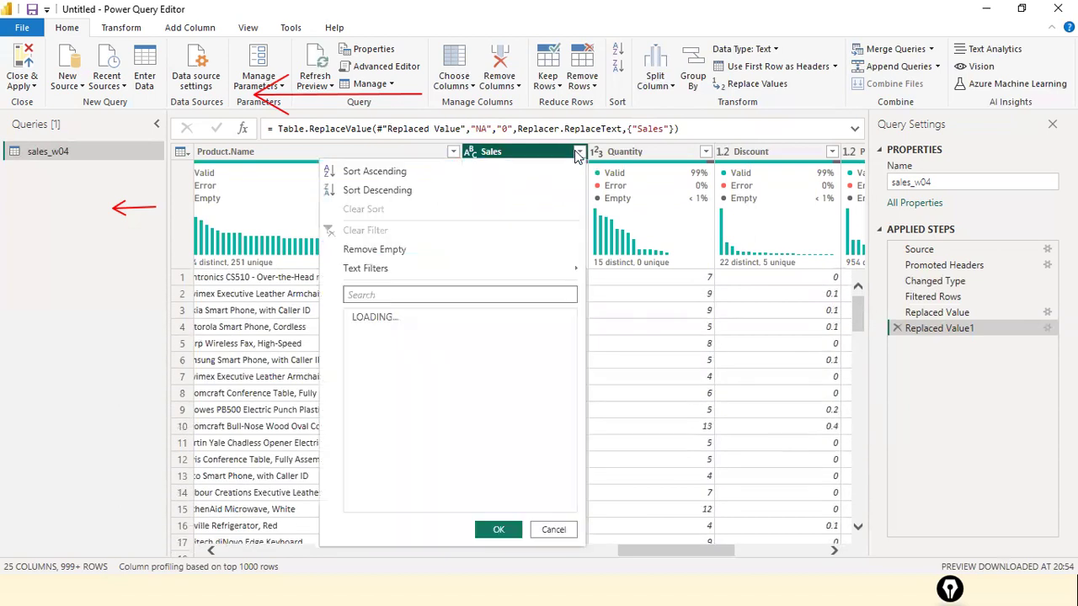
pyautogui.scroll(-8, 511, 371)
pyautogui.scroll(8, 511, 371)
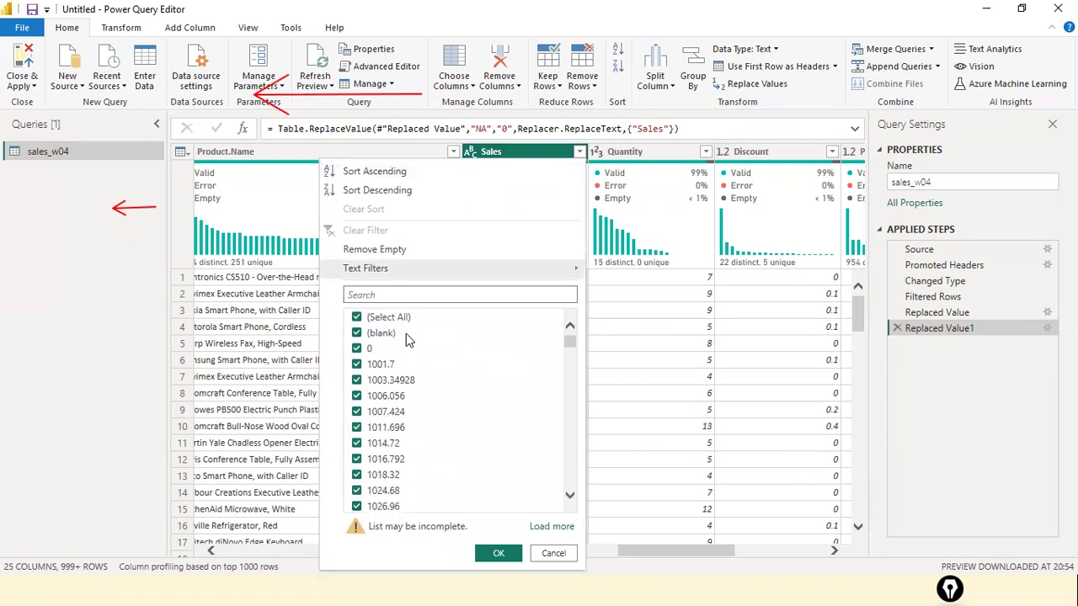
pyautogui.scroll(-10, 467, 404)
pyautogui.scroll(-15, 470, 432)
pyautogui.scroll(-5, 466, 442)
pyautogui.click(497, 554)
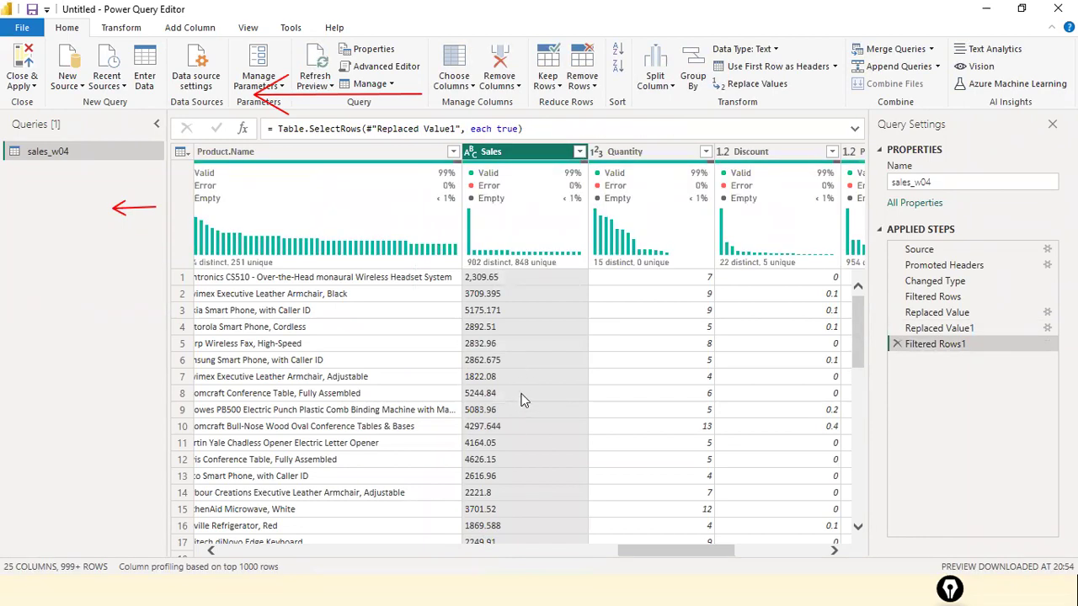
# Step: Change the Sales column's data type to Decimal Number
pyautogui.click(473, 155)
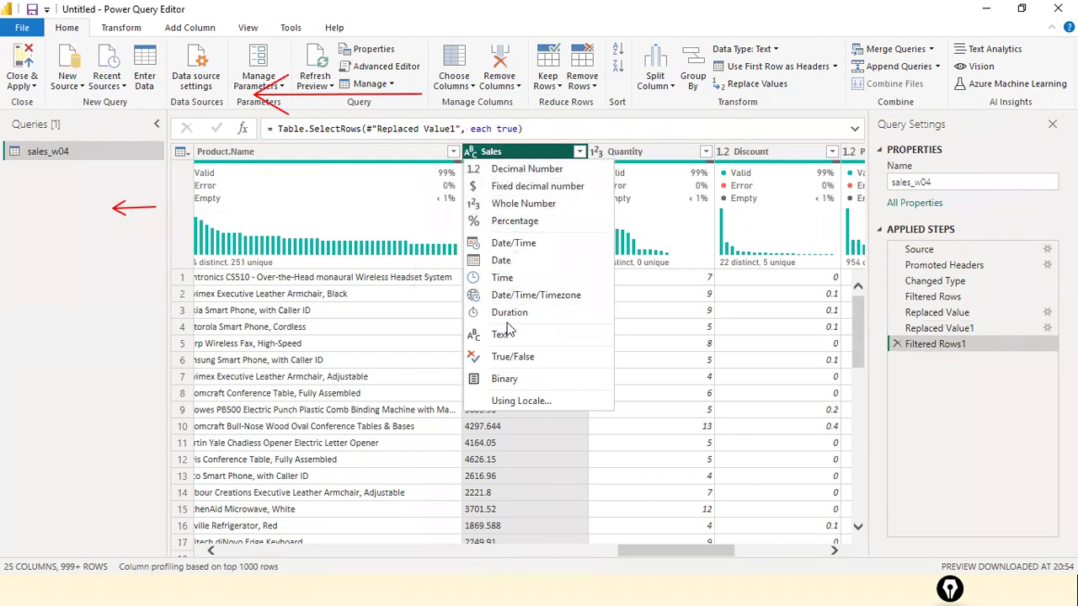
pyautogui.click(506, 171)
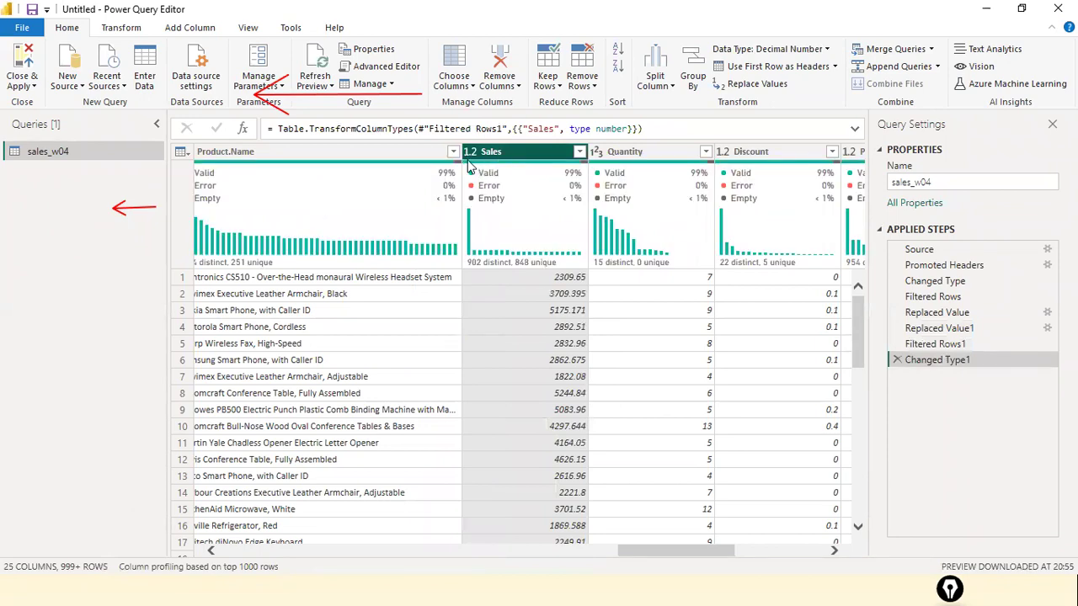
pyautogui.moveTo(470, 166)
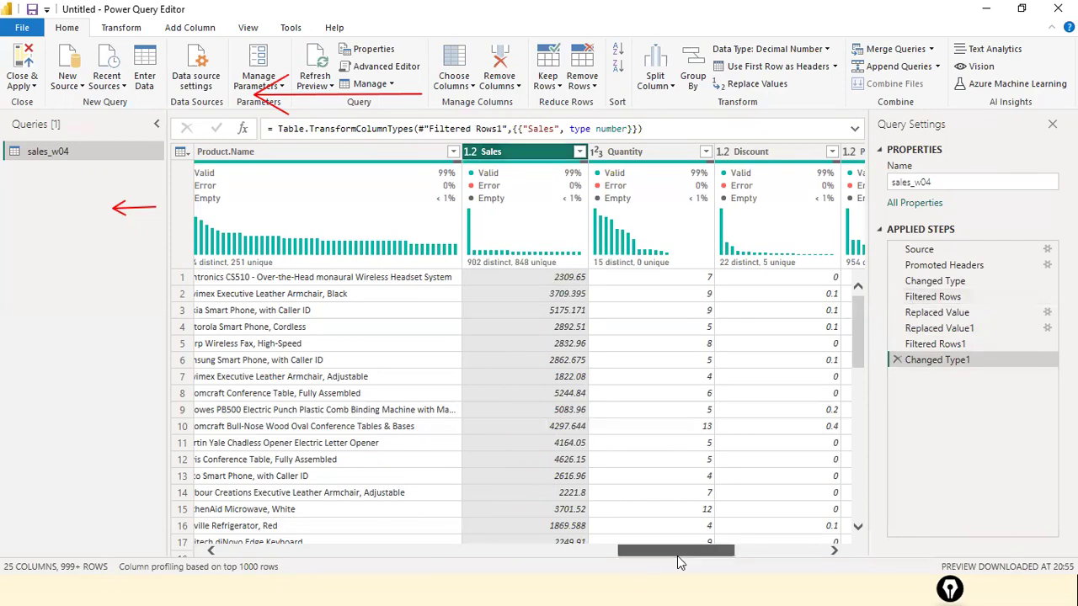
# Step: Show the query's first columns and the Close & Apply choices, and draw a red arrow pointing down at the Applied Steps list
pyautogui.moveTo(677, 556); pyautogui.dragTo(224, 503)
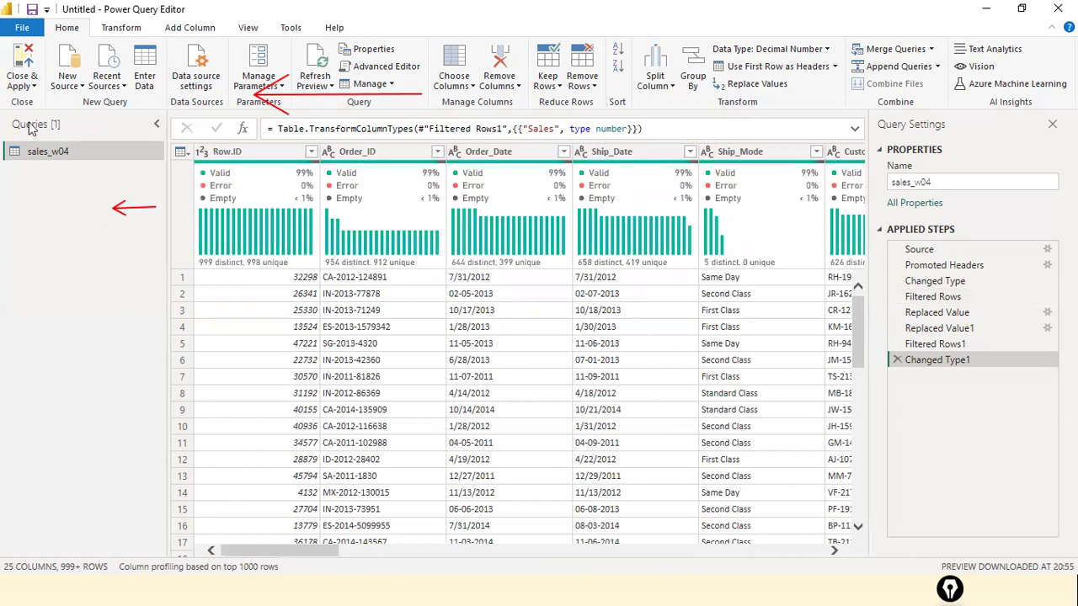
pyautogui.click(26, 84)
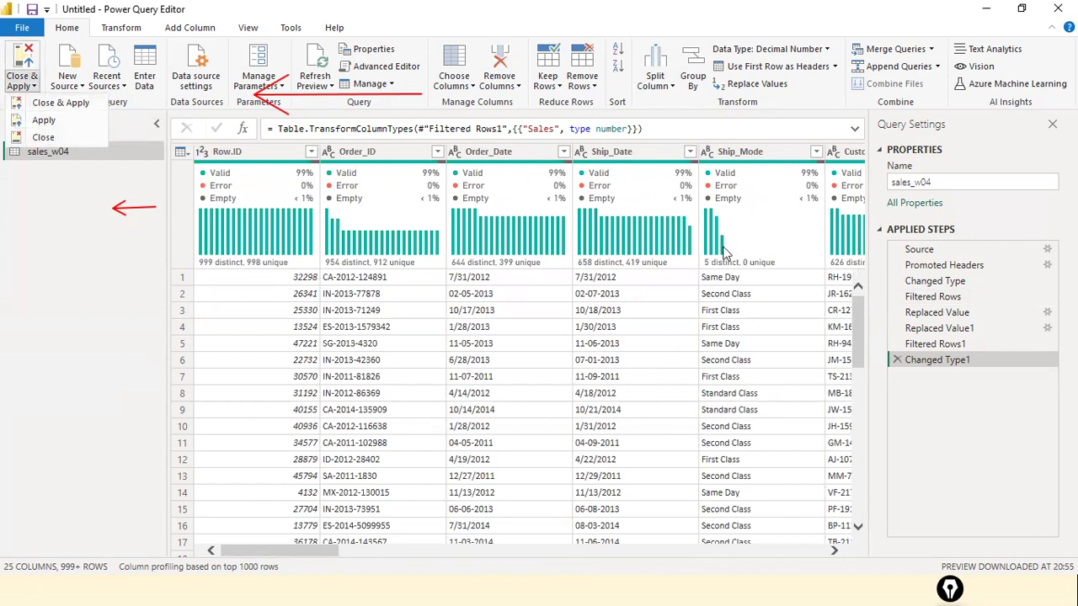
pyautogui.moveTo(923, 103); pyautogui.dragTo(922, 217)
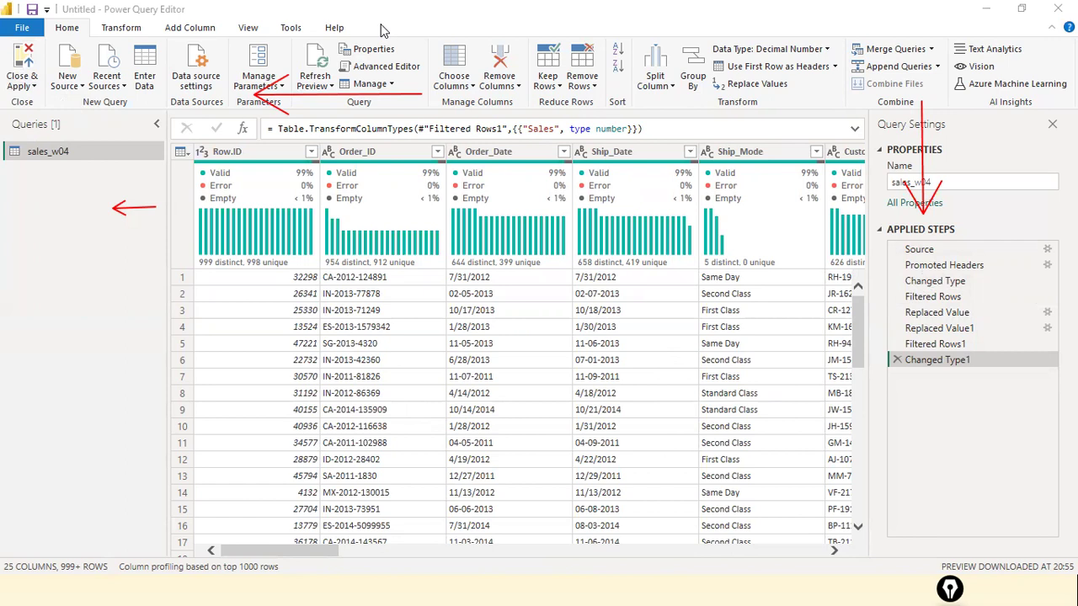
# Step: Inspect the Filtered Rows and Replaced Value applied steps, highlighting the whole Table.ReplaceValue formula of the latter
pyautogui.click(932, 299)
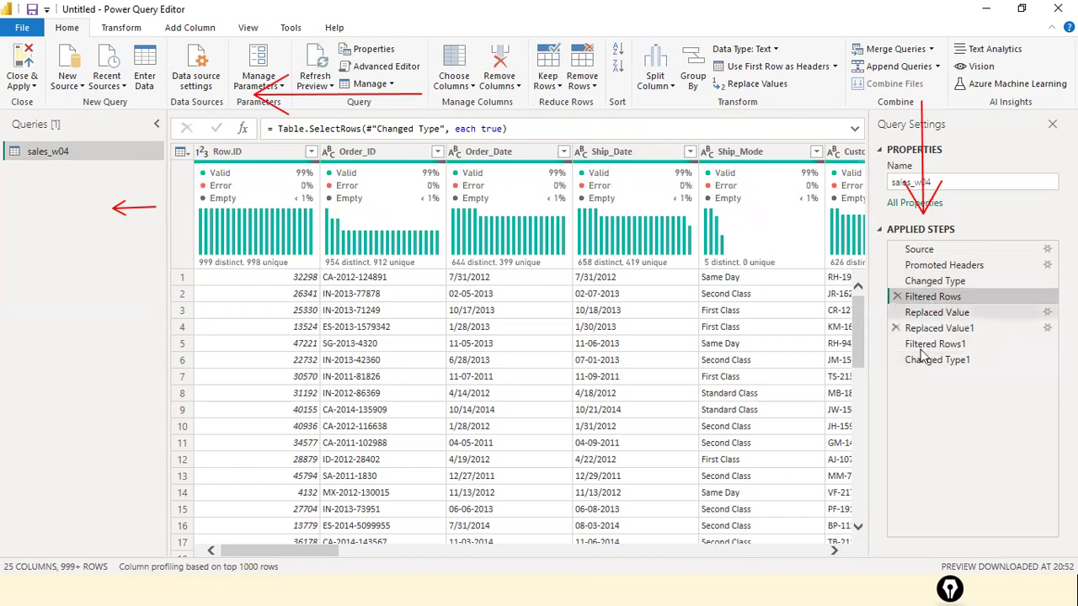
pyautogui.click(949, 317)
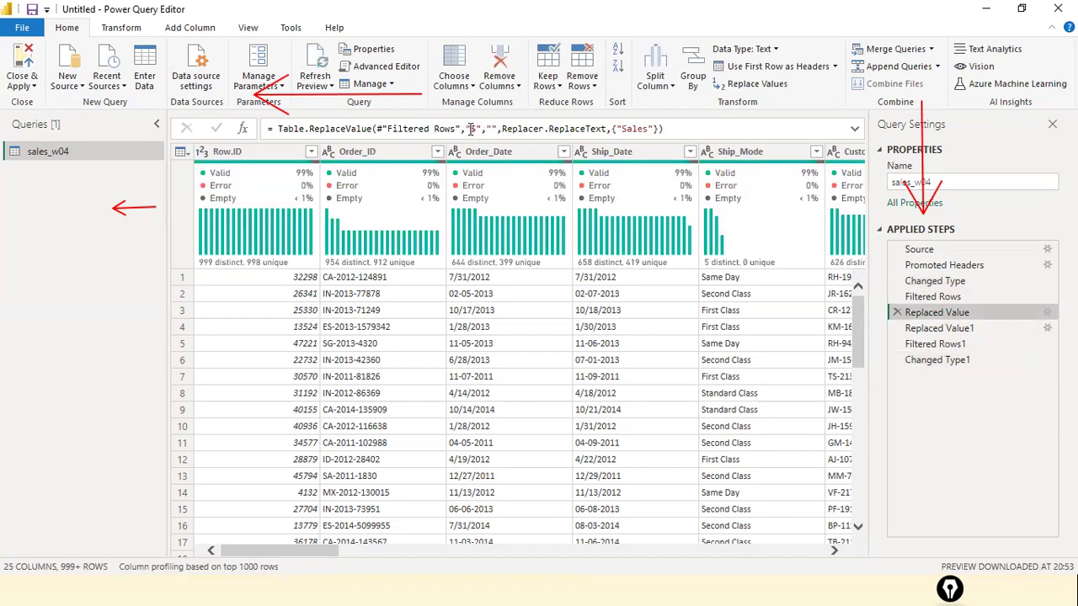
pyautogui.click(531, 135)
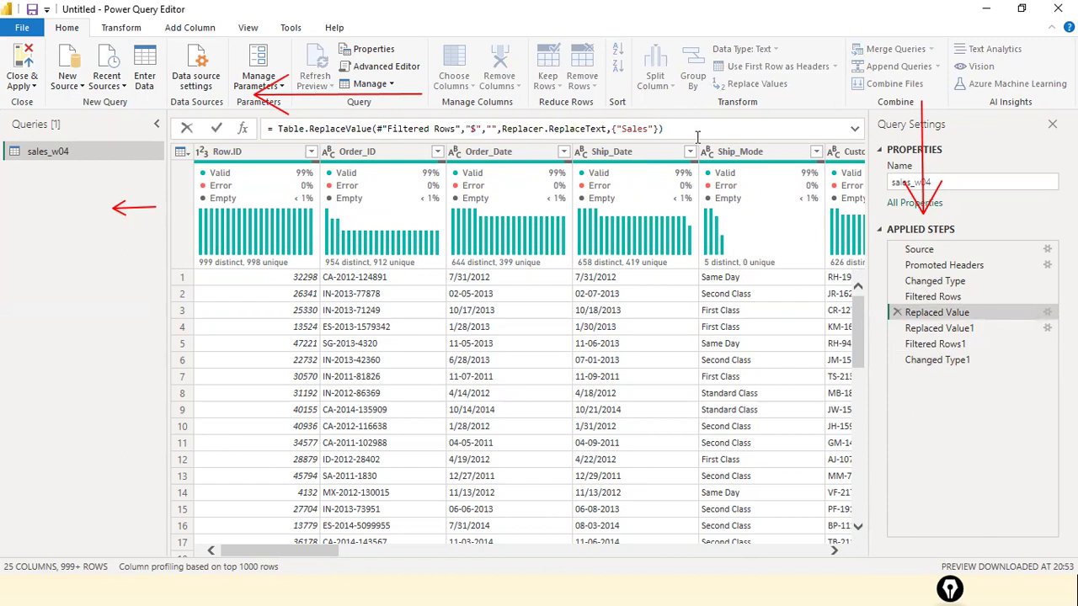
pyautogui.hotkey('ctrl', 'a')
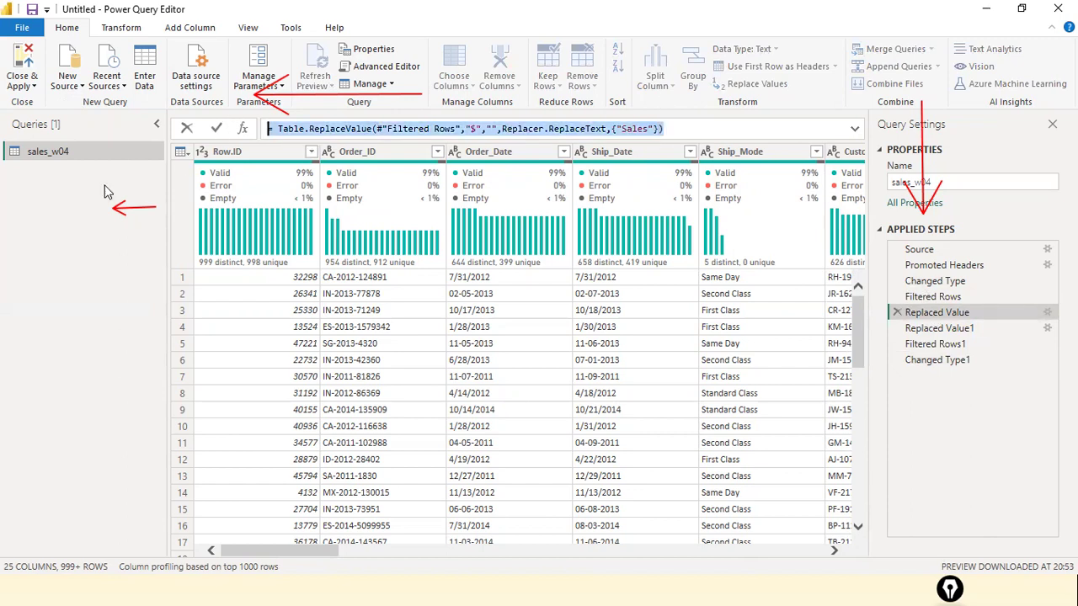
pyautogui.press('Return')
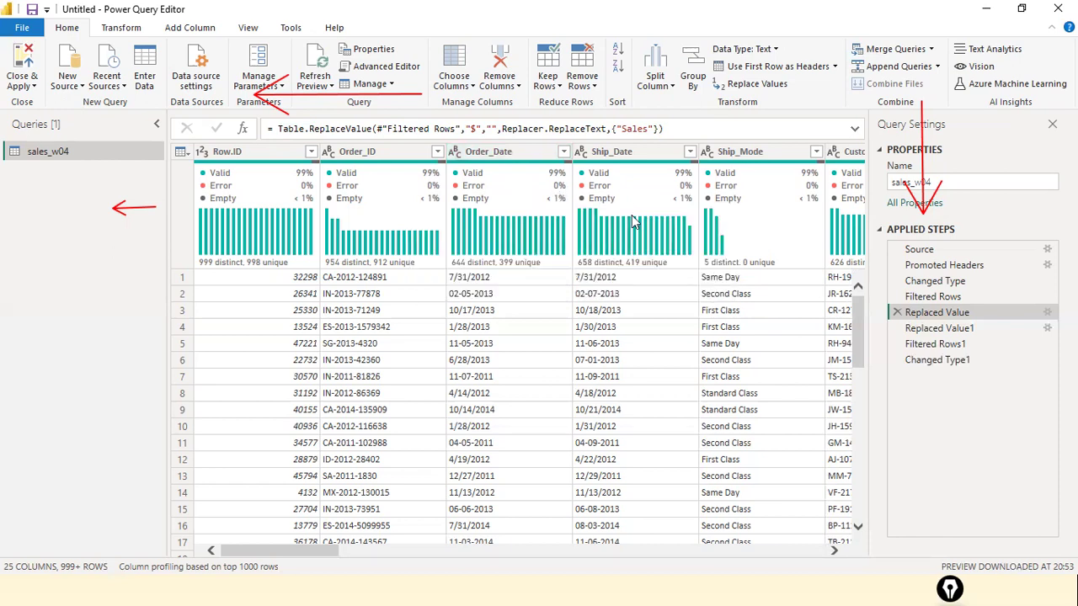
pyautogui.moveTo(633, 221)
pyautogui.click(679, 128)
pyautogui.moveTo(679, 128); pyautogui.dragTo(261, 111)
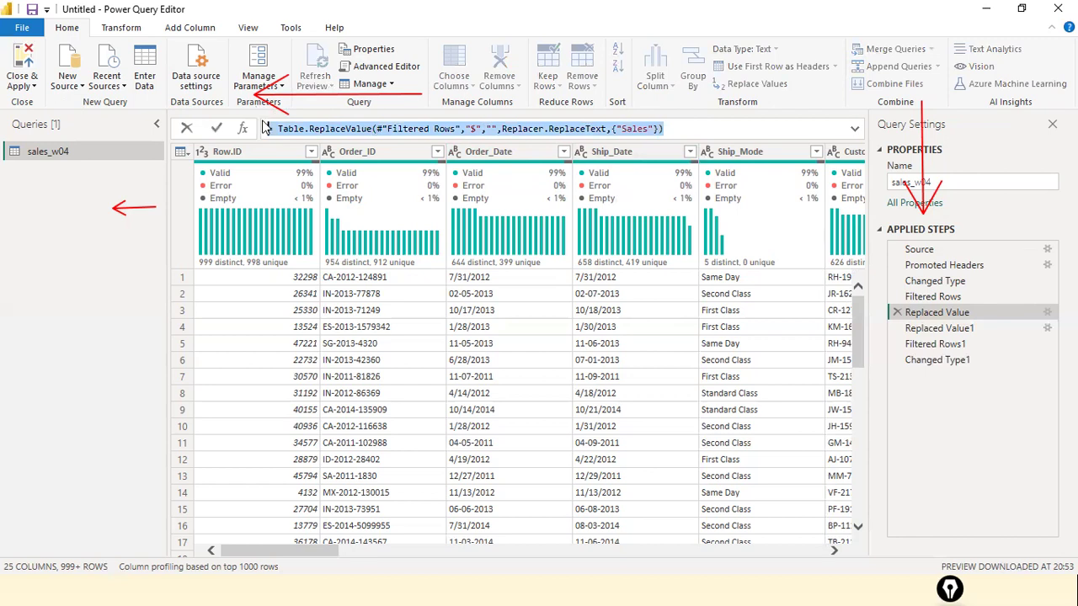
pyautogui.press('End')
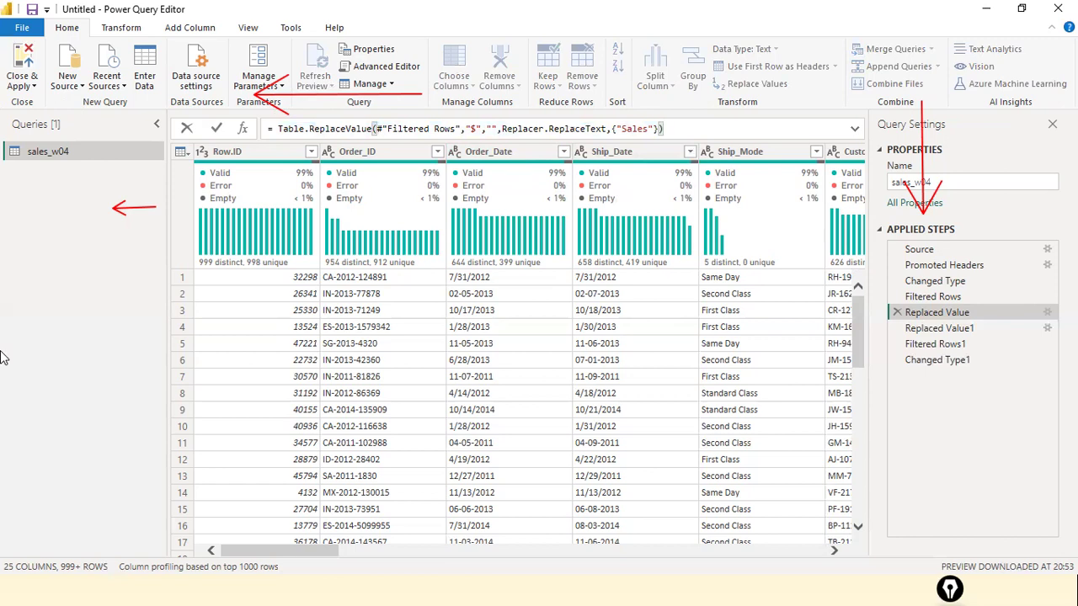
# Step: Handwrite "M script" and "M language" in red beside the query list, bracket them, and draw an arrow to the formula bar
pyautogui.moveTo(38, 220)
pyautogui.mouseDown()
pyautogui.moveTo(102, 205)
pyautogui.moveTo(145, 165)
pyautogui.mouseUp()
pyautogui.moveTo(43, 271)
pyautogui.mouseDown()
pyautogui.moveTo(85, 258)
pyautogui.moveTo(77, 244)
pyautogui.moveTo(96, 256)
pyautogui.moveTo(150, 229)
pyautogui.mouseUp()
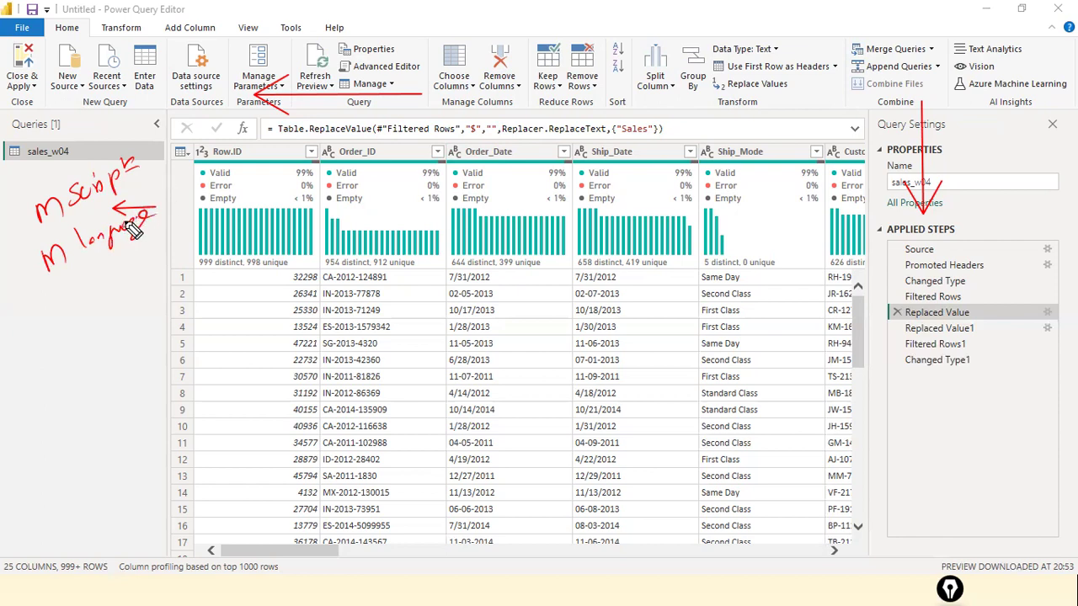
pyautogui.moveTo(133, 135); pyautogui.dragTo(171, 222)
pyautogui.moveTo(160, 173); pyautogui.dragTo(251, 140)
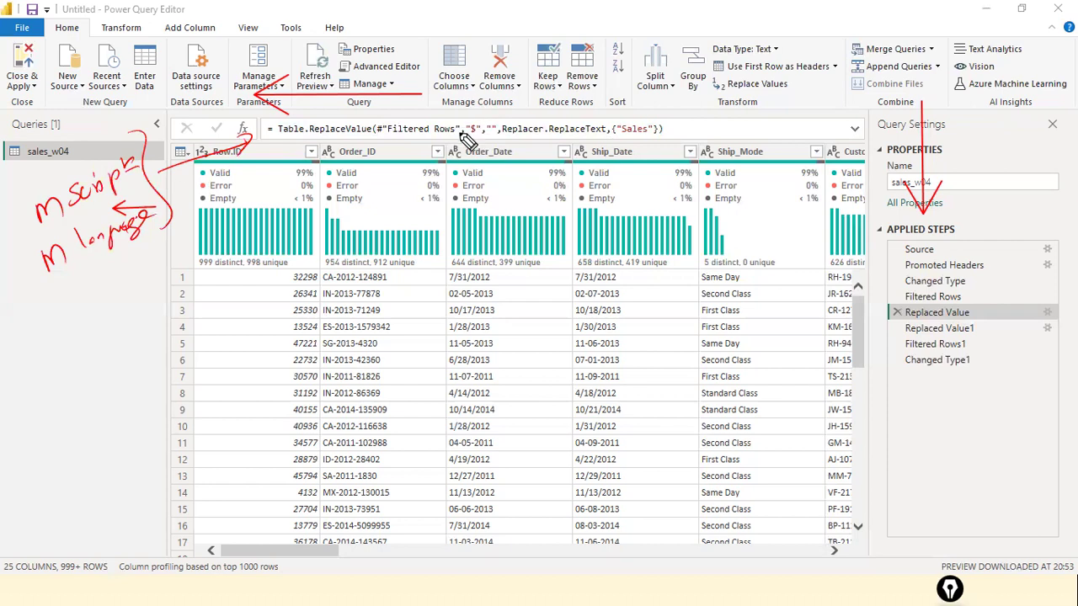
# Step: Draw red arrows marking the ReplaceValue formula's arguments, linking the formula to the Replaced Value step, and running down beside the applied steps
pyautogui.moveTo(465, 156)
pyautogui.mouseDown()
pyautogui.moveTo(470, 131)
pyautogui.moveTo(497, 127)
pyautogui.mouseUp()
pyautogui.moveTo(631, 157)
pyautogui.mouseDown()
pyautogui.moveTo(640, 130)
pyautogui.moveTo(647, 136)
pyautogui.mouseUp()
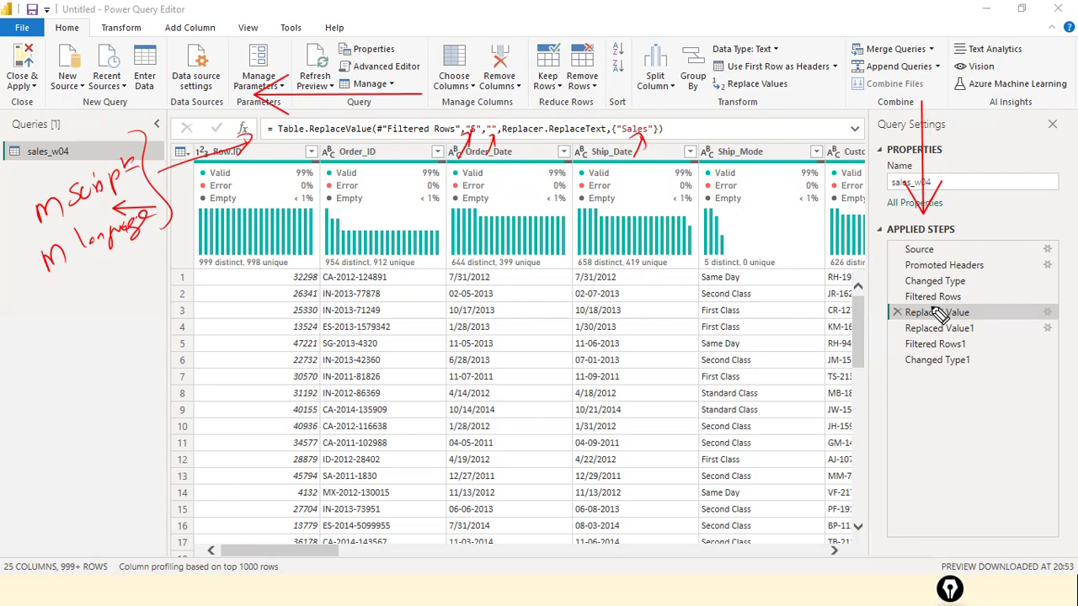
pyautogui.moveTo(893, 318)
pyautogui.mouseDown()
pyautogui.moveTo(881, 291)
pyautogui.moveTo(854, 282)
pyautogui.mouseUp()
pyautogui.moveTo(676, 134)
pyautogui.mouseDown()
pyautogui.moveTo(785, 234)
pyautogui.moveTo(886, 305)
pyautogui.moveTo(860, 310)
pyautogui.mouseUp()
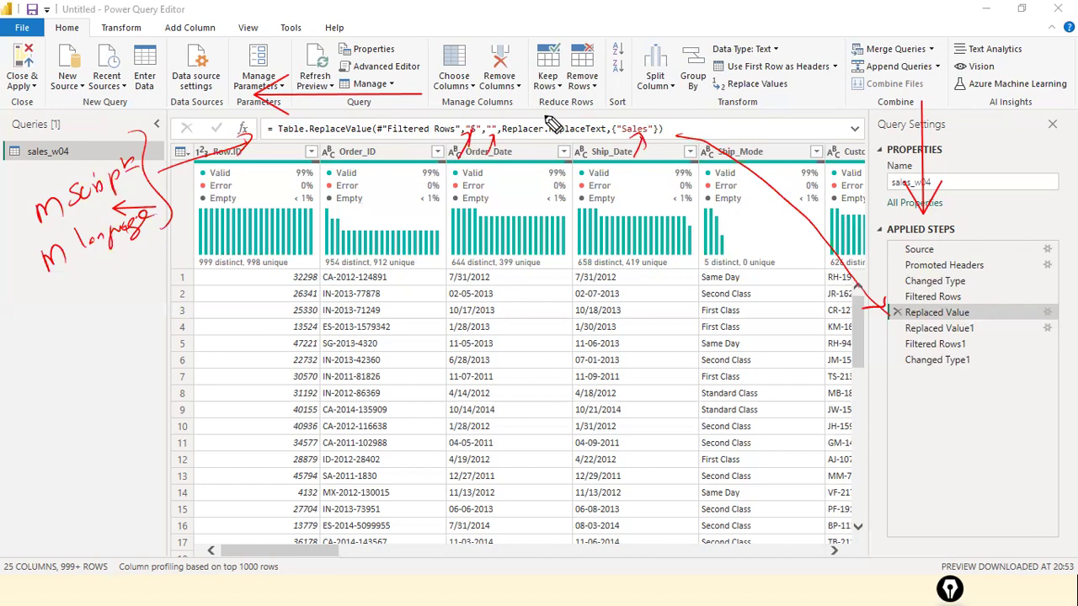
pyautogui.moveTo(1073, 235)
pyautogui.mouseDown()
pyautogui.moveTo(1059, 370)
pyautogui.moveTo(1077, 345)
pyautogui.mouseUp()
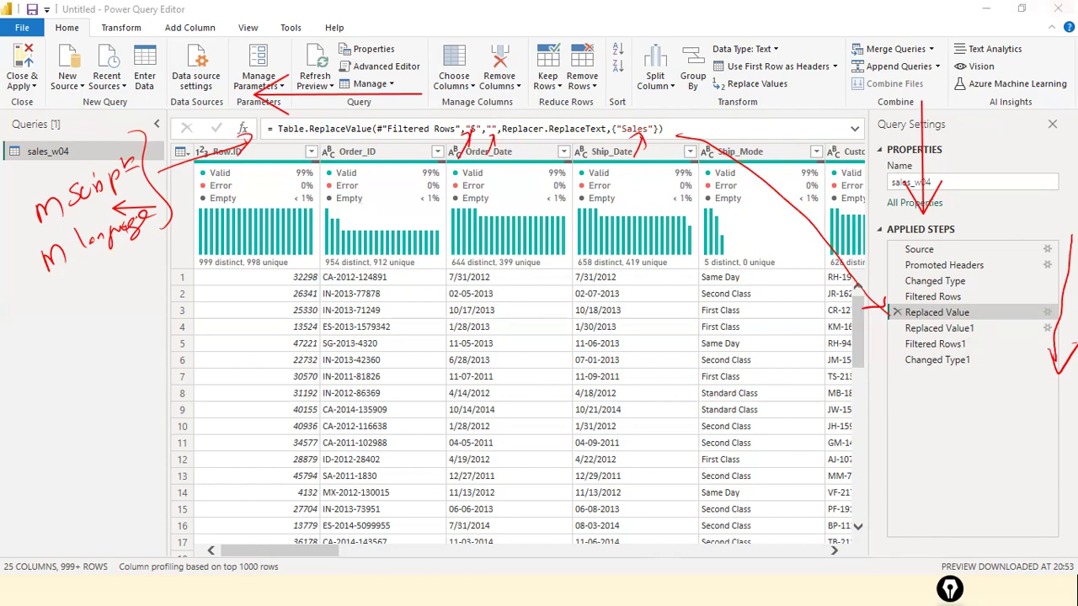
# Step: Inspect the formulas of the Replaced Value1, Filtered Rows1 and Changed Type1 applied steps
pyautogui.click(950, 330)
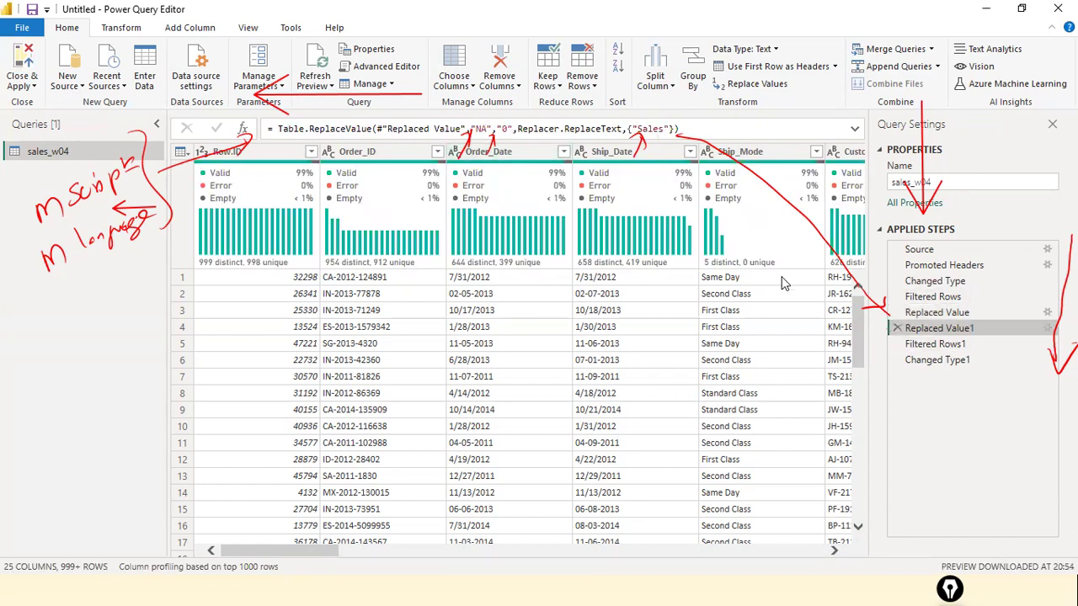
pyautogui.click(926, 346)
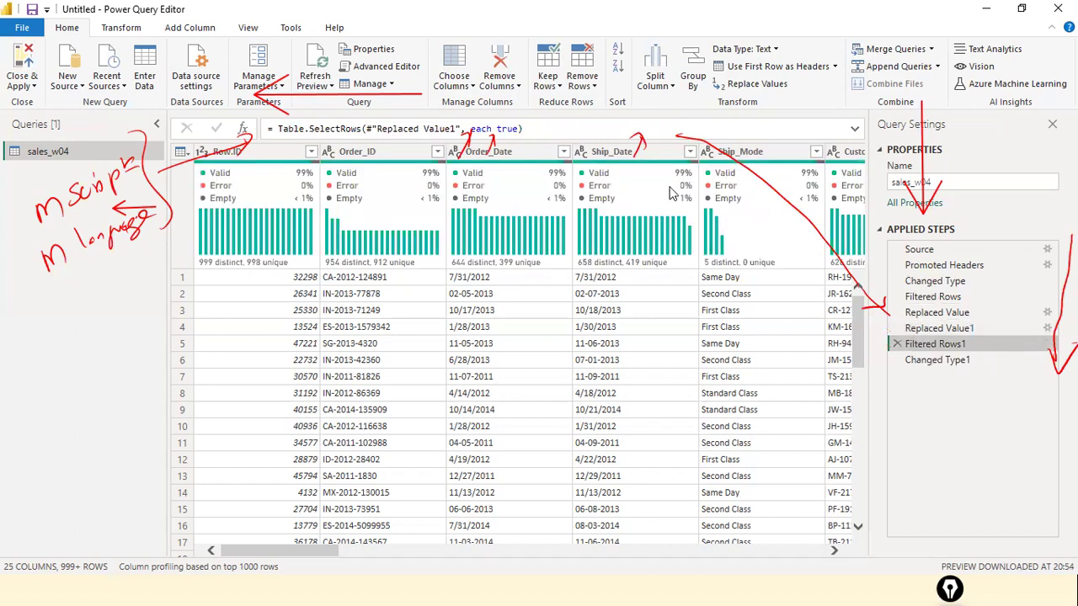
pyautogui.click(926, 362)
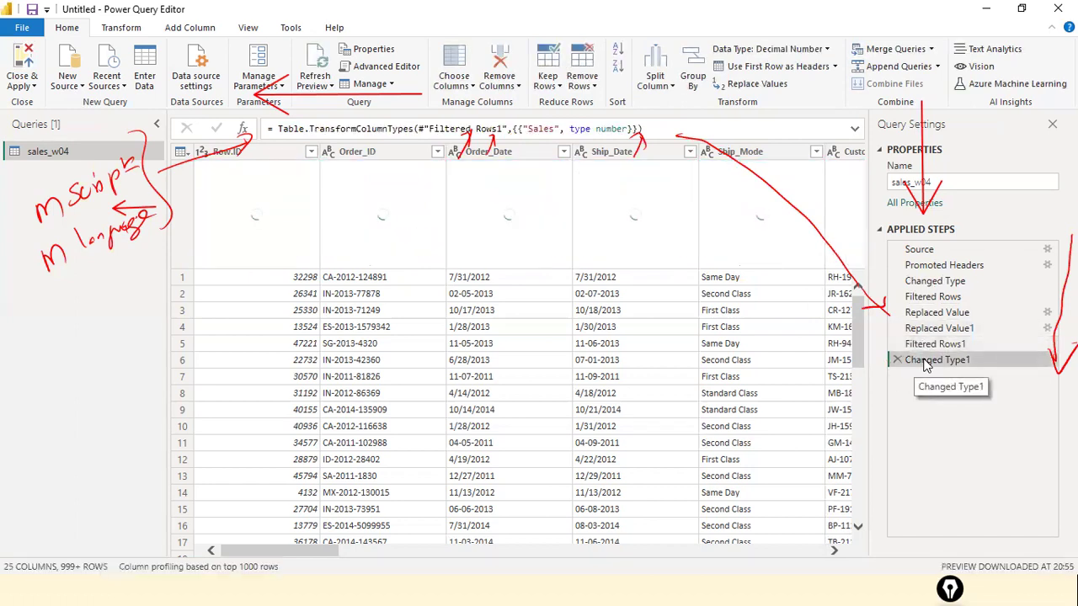
pyautogui.click(529, 128)
pyautogui.doubleClick(624, 130)
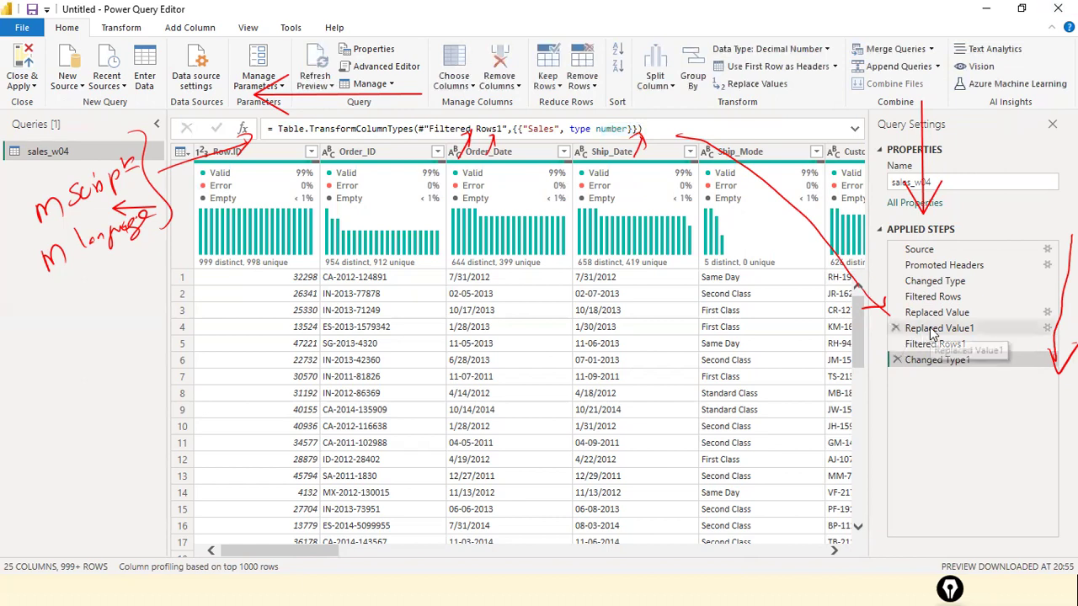
pyautogui.click(376, 149)
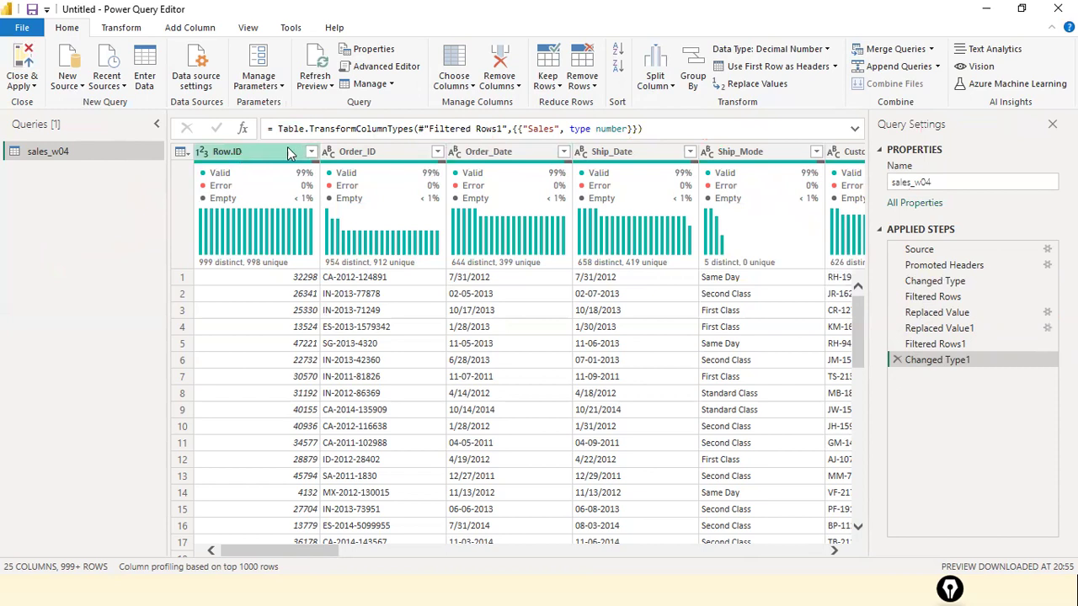
# Step: Remove the Row.ID column and delete the Removed Columns entry from the applied steps to restore it
pyautogui.click(259, 156)
pyautogui.rightClick(260, 157)
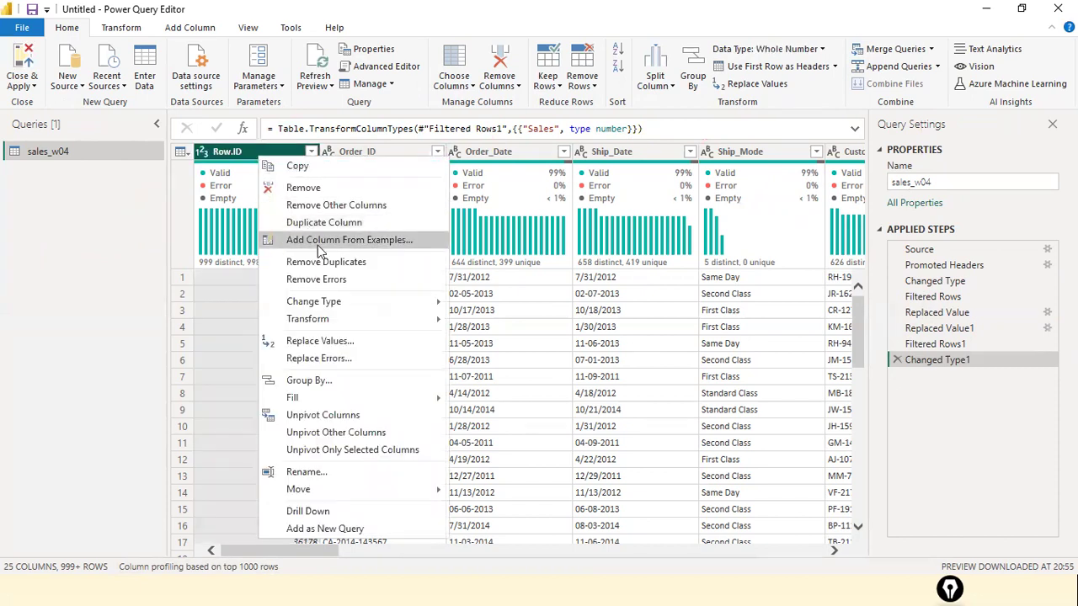
pyautogui.click(375, 193)
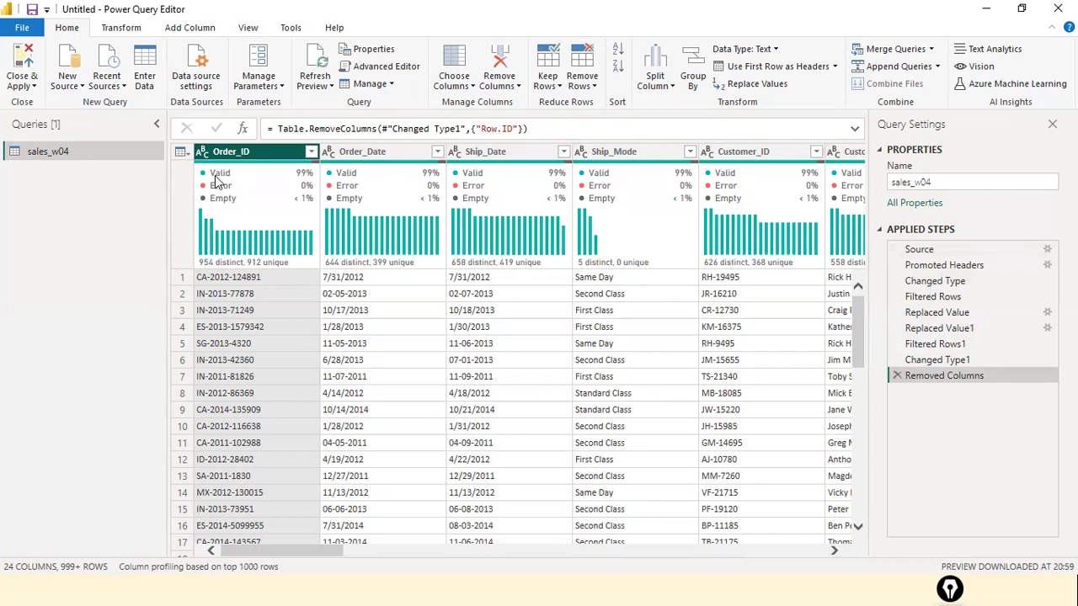
pyautogui.click(897, 376)
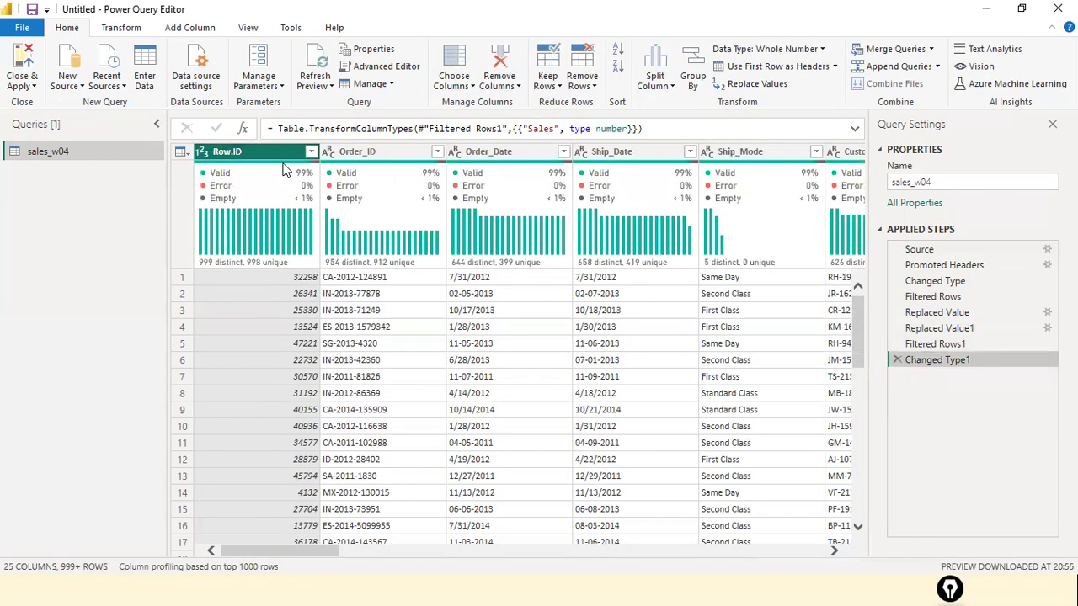
# Step: Walk back through both Replaced Value steps and on to Filtered Rows1 and Changed Type1, comparing the formula of each
pyautogui.moveTo(282, 176)
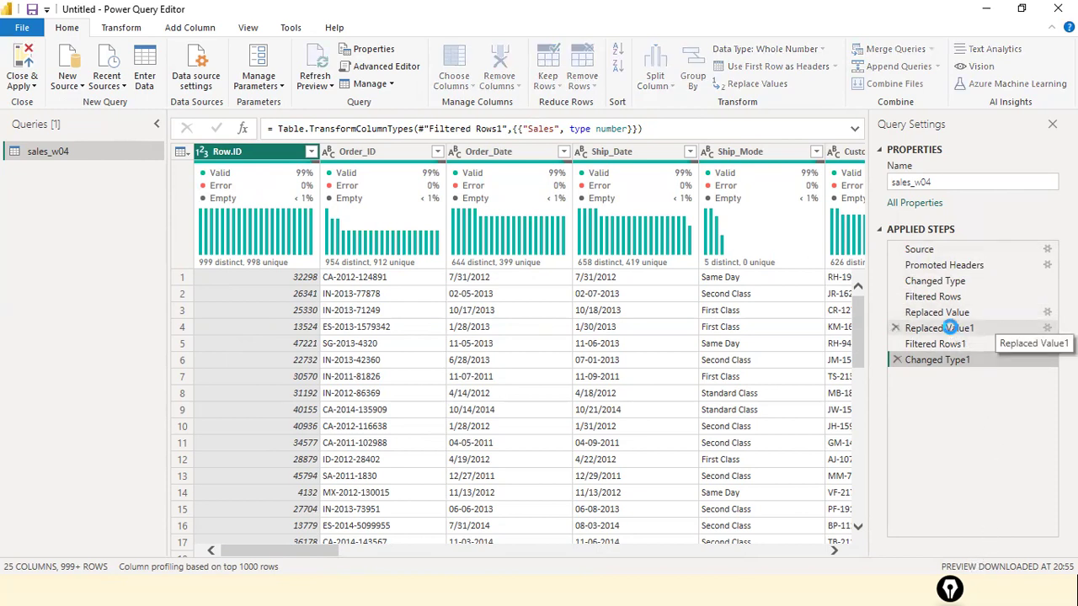
pyautogui.click(949, 326)
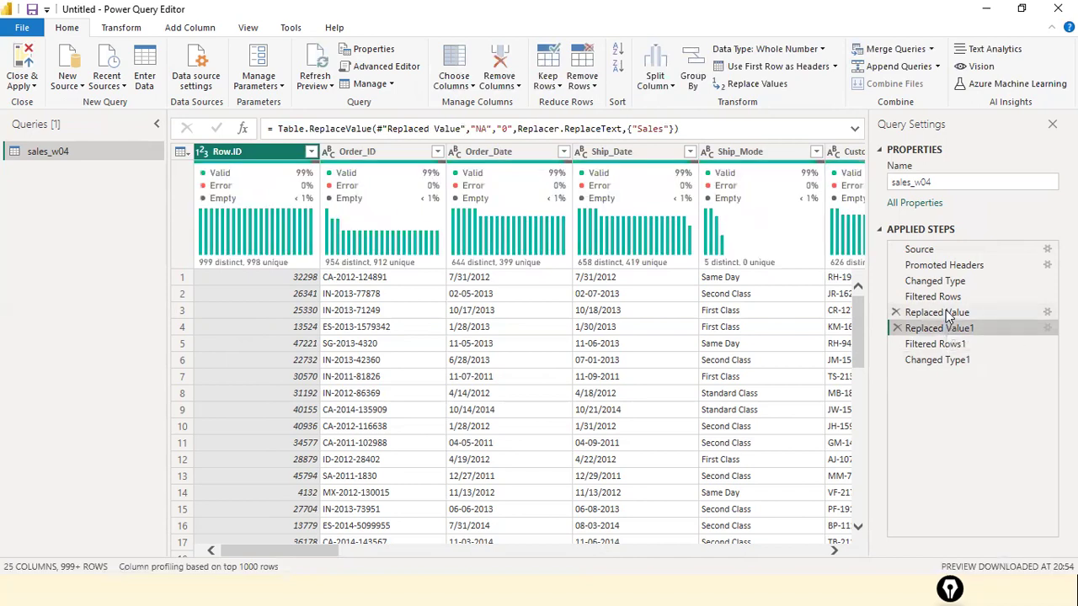
pyautogui.click(943, 313)
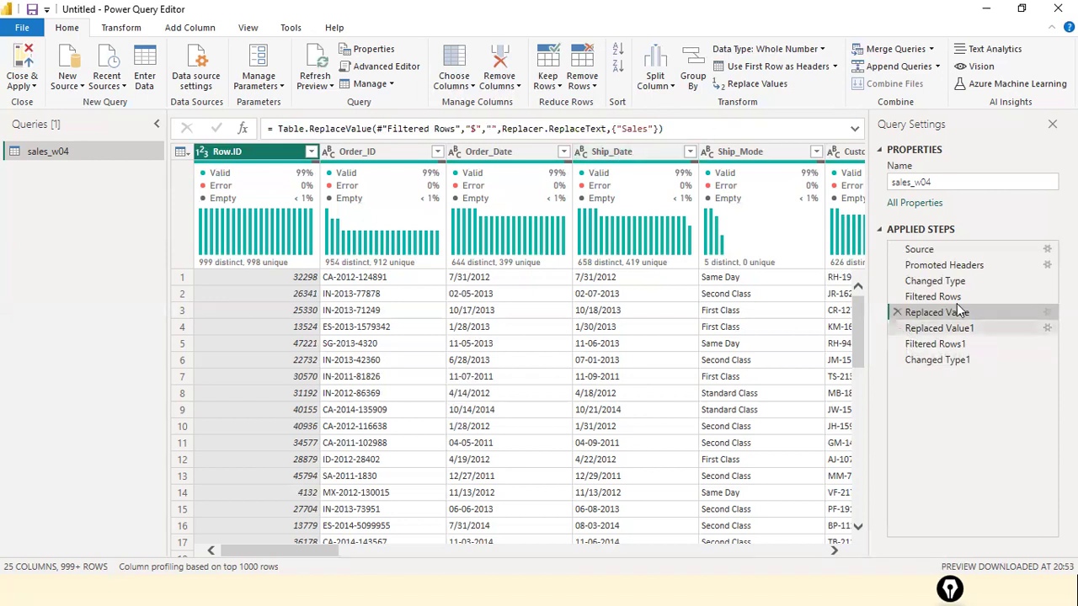
pyautogui.click(924, 328)
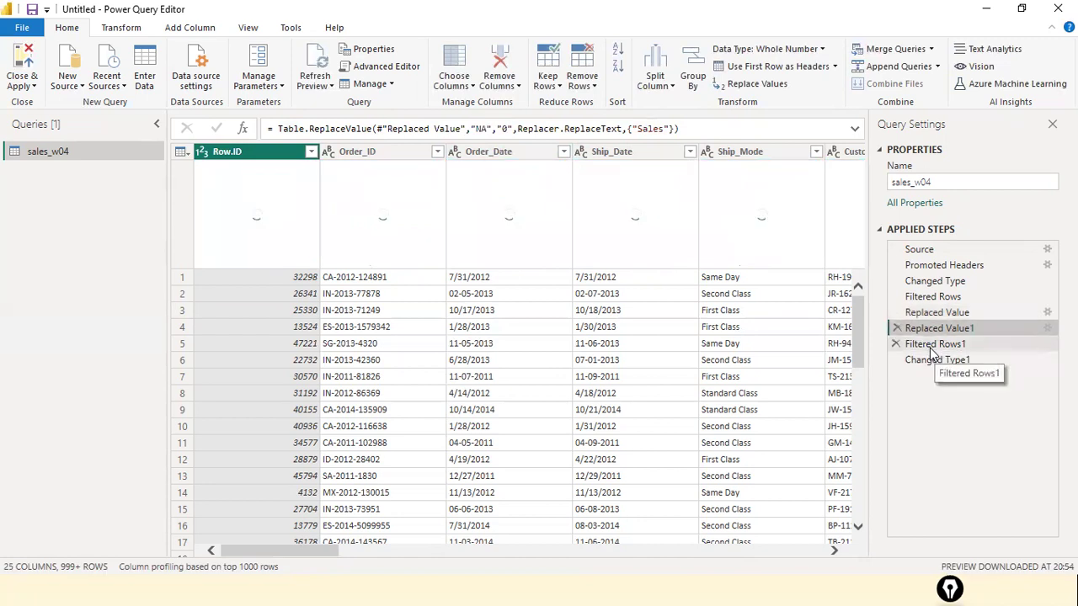
pyautogui.click(926, 344)
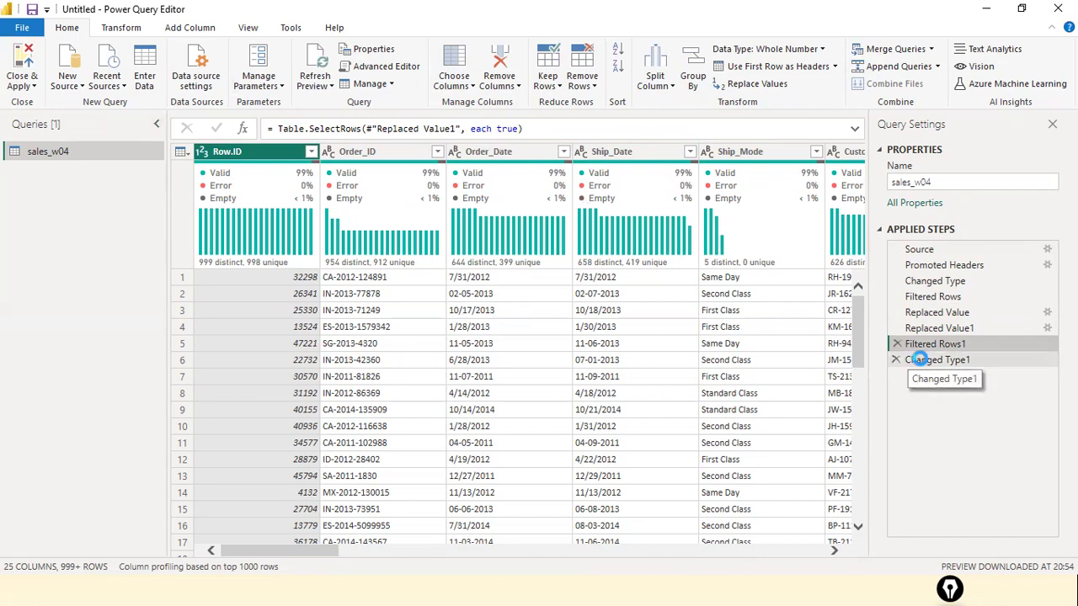
pyautogui.click(922, 362)
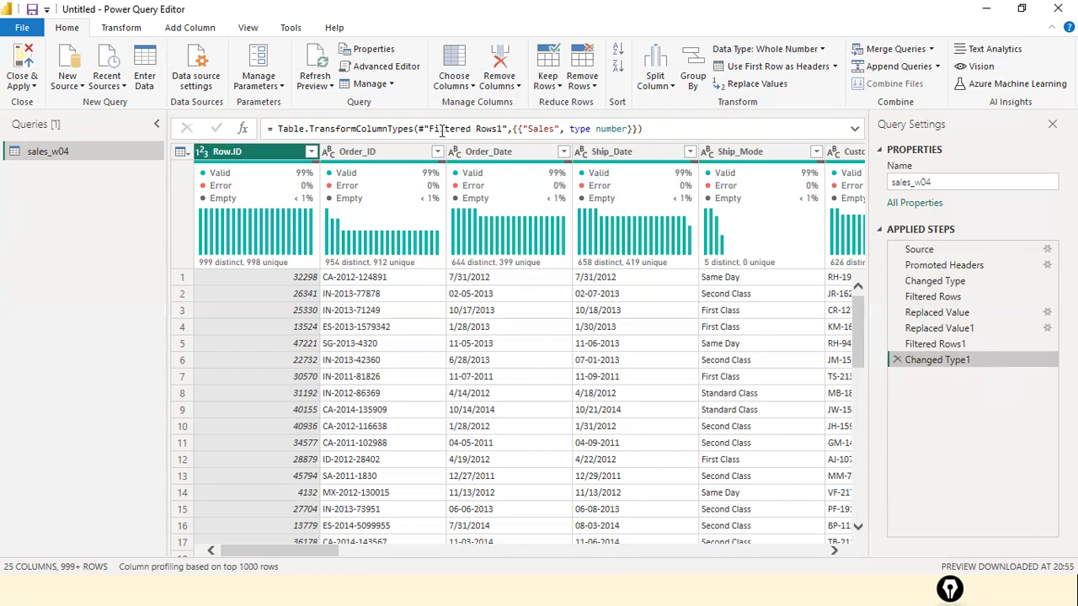
# Step: Remove the Row.ID column from sales_w04 and close Power Query Editor with the changes applied, returning to the maximized Power BI Desktop window
pyautogui.rightClick(280, 156)
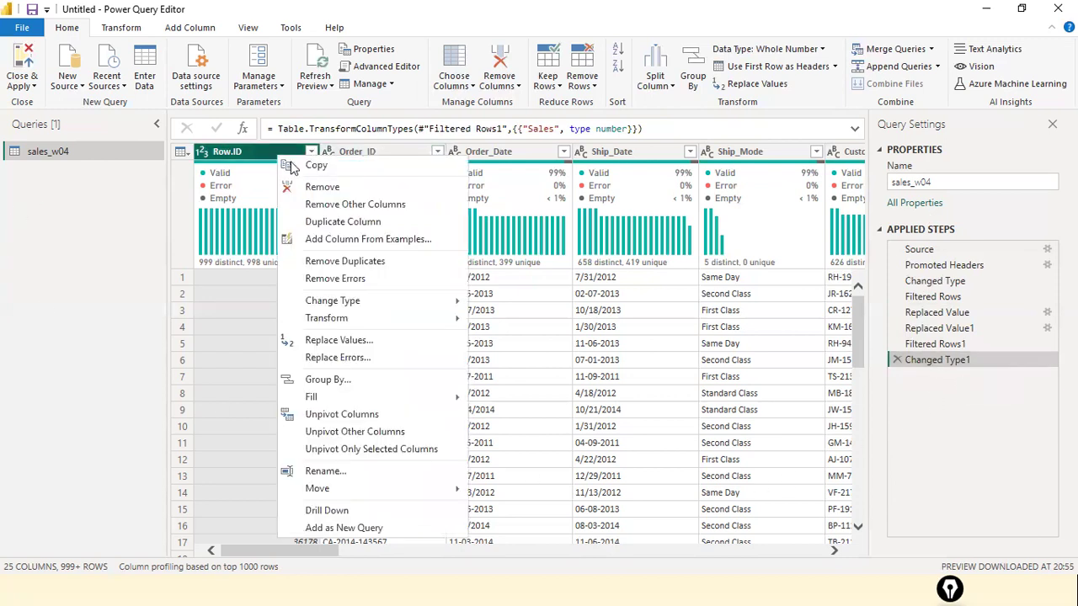
pyautogui.click(320, 187)
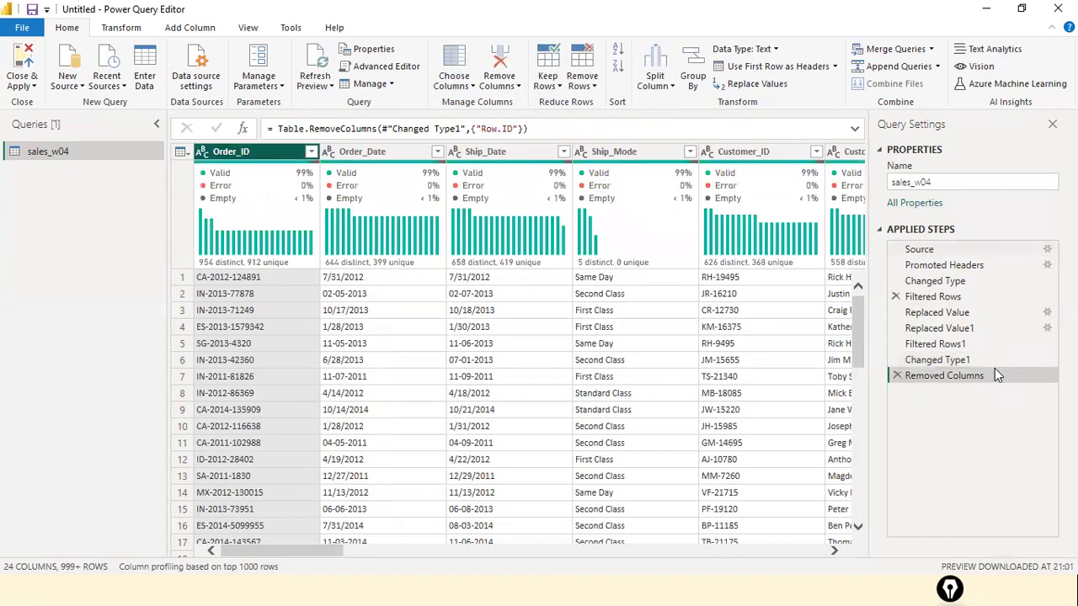
pyautogui.click(24, 27)
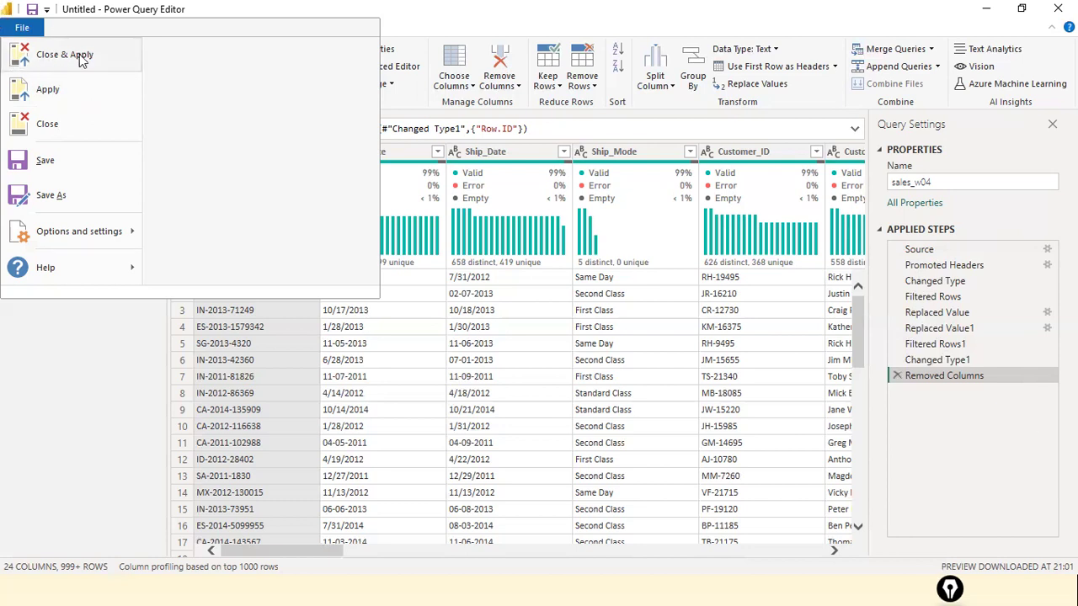
pyautogui.press('Escape')
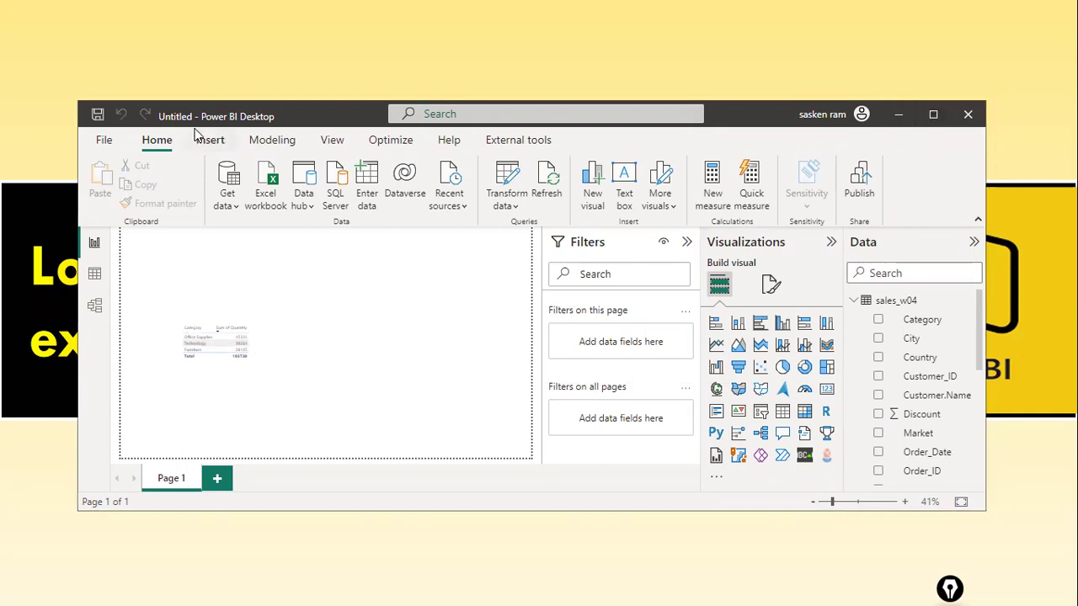
pyautogui.click(933, 116)
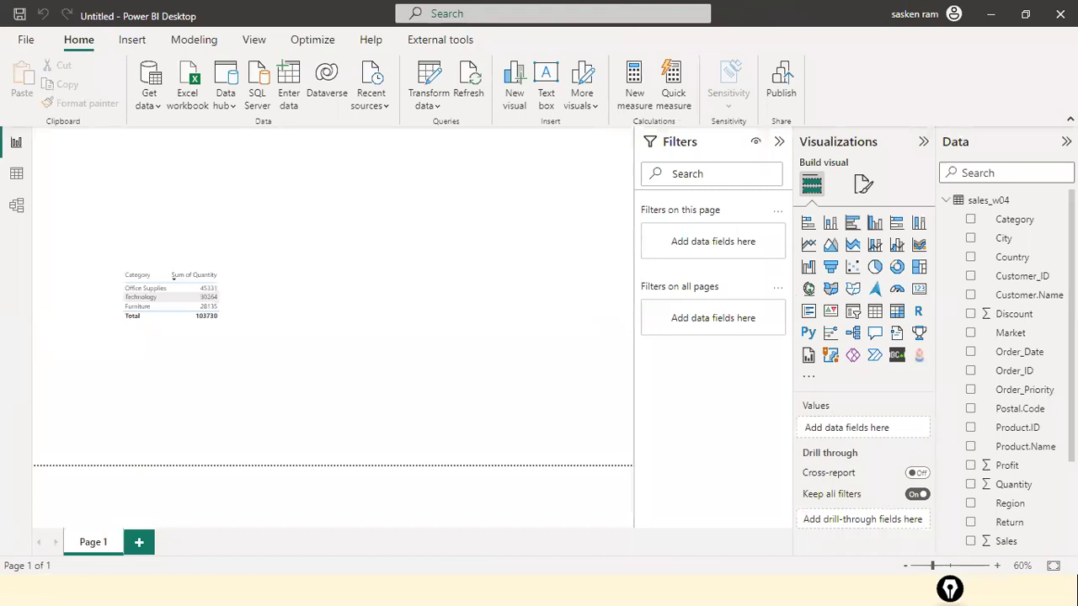
# Step: Review the sales_w04 fields in the model view and check the Sales column's values and data type in the table data
pyautogui.click(17, 206)
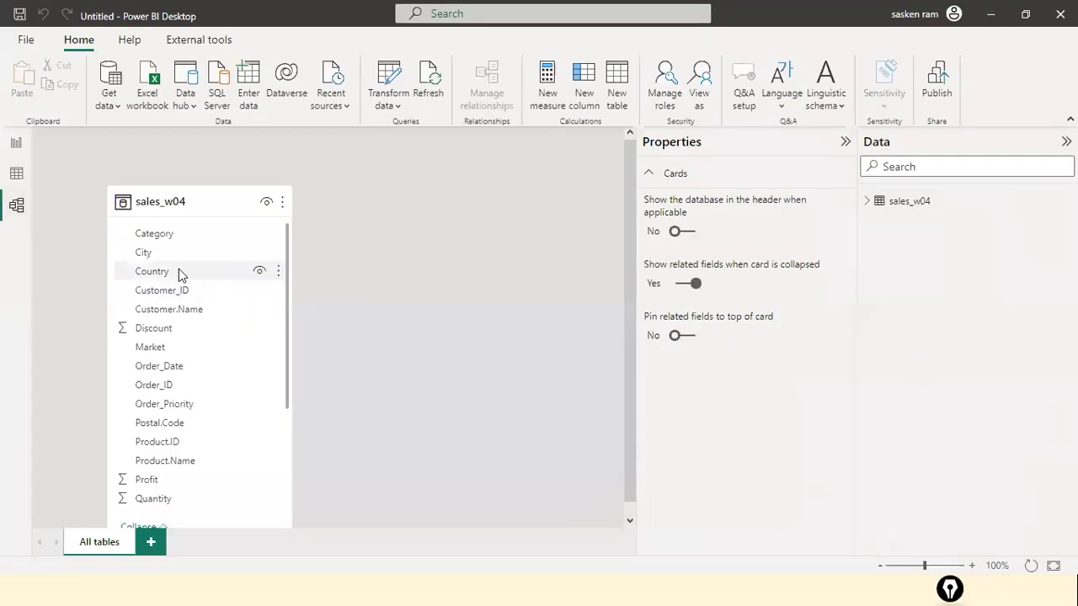
pyautogui.scroll(-4, 216, 329)
pyautogui.scroll(4, 217, 331)
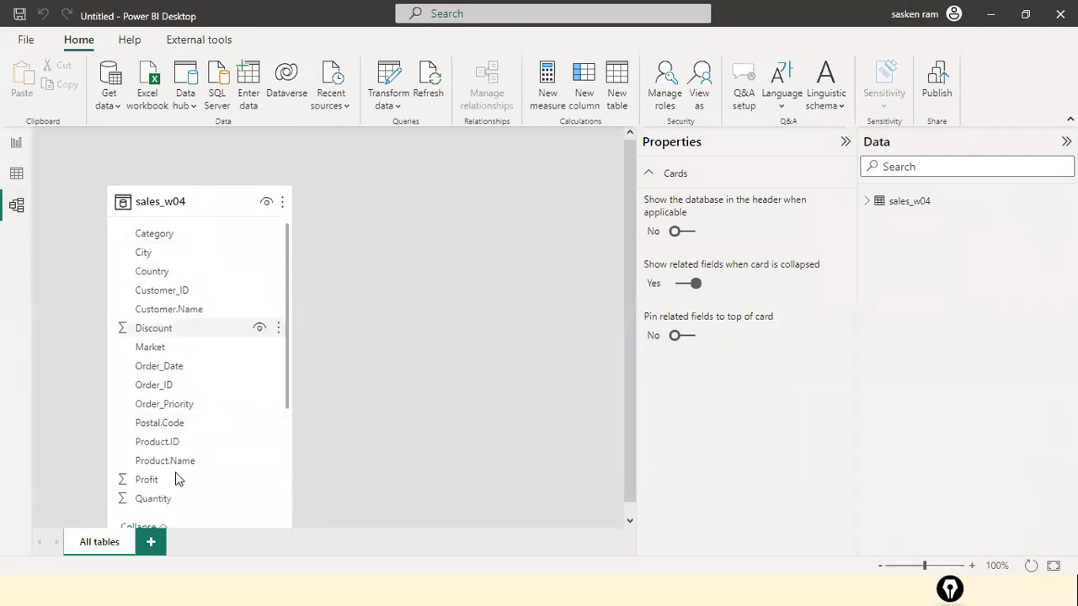
pyautogui.click(17, 175)
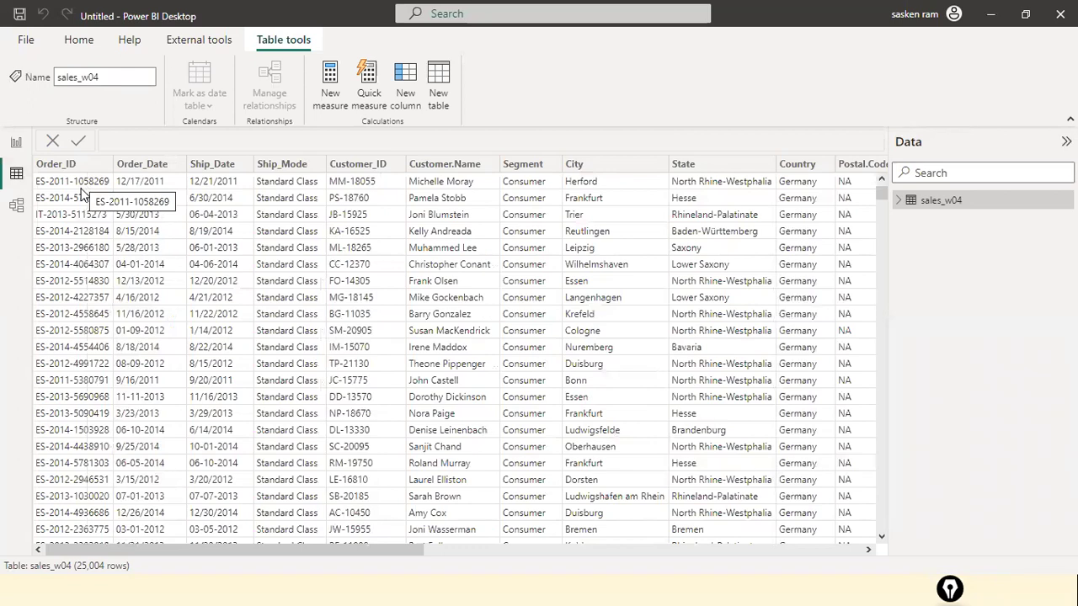
pyautogui.moveTo(316, 552); pyautogui.dragTo(849, 573)
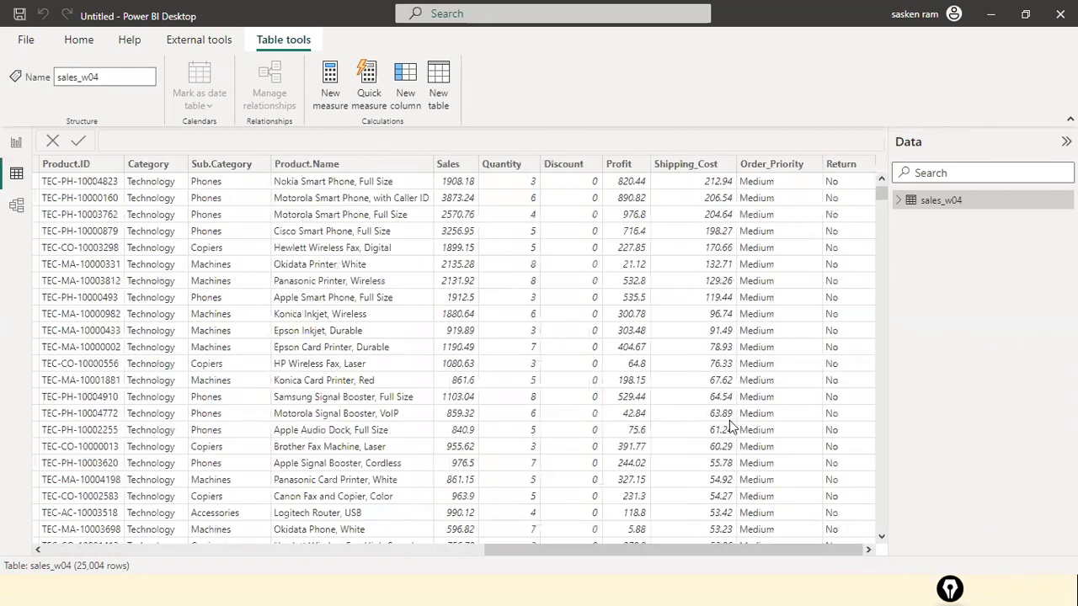
pyautogui.click(462, 168)
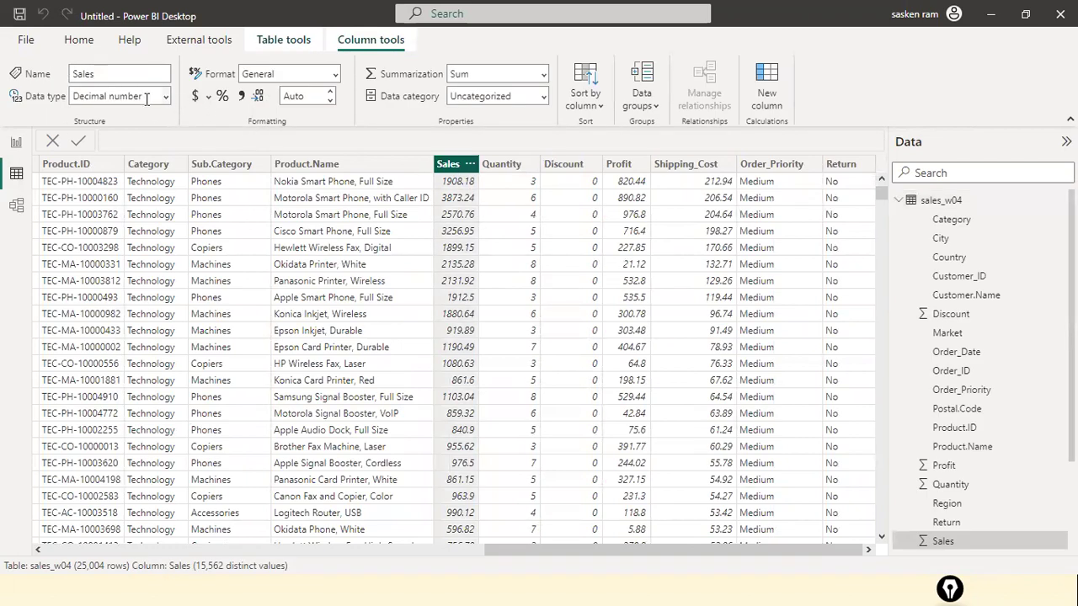
# Step: Add the Sales field to the report page's table visual alongside Category and Sum of Quantity
pyautogui.click(16, 144)
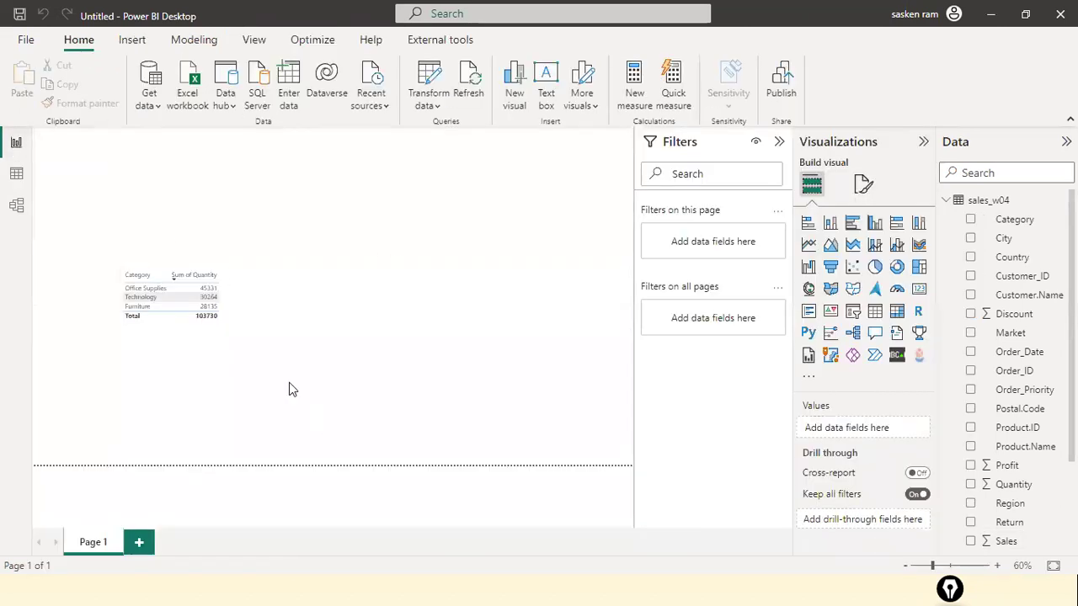
pyautogui.click(258, 322)
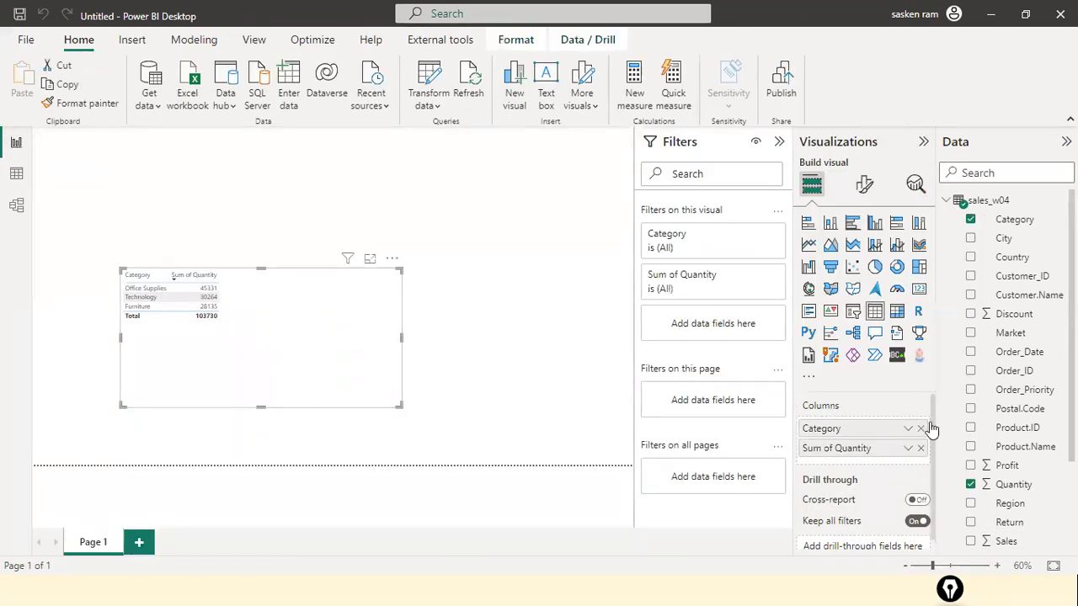
pyautogui.scroll(-3, 1014, 514)
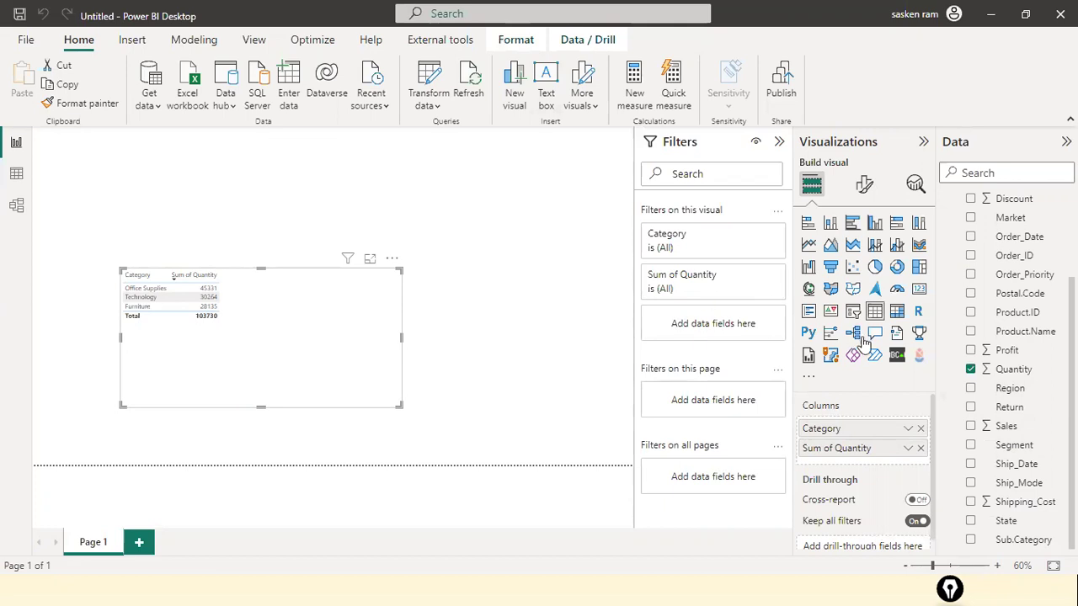
pyautogui.scroll(3, 1019, 310)
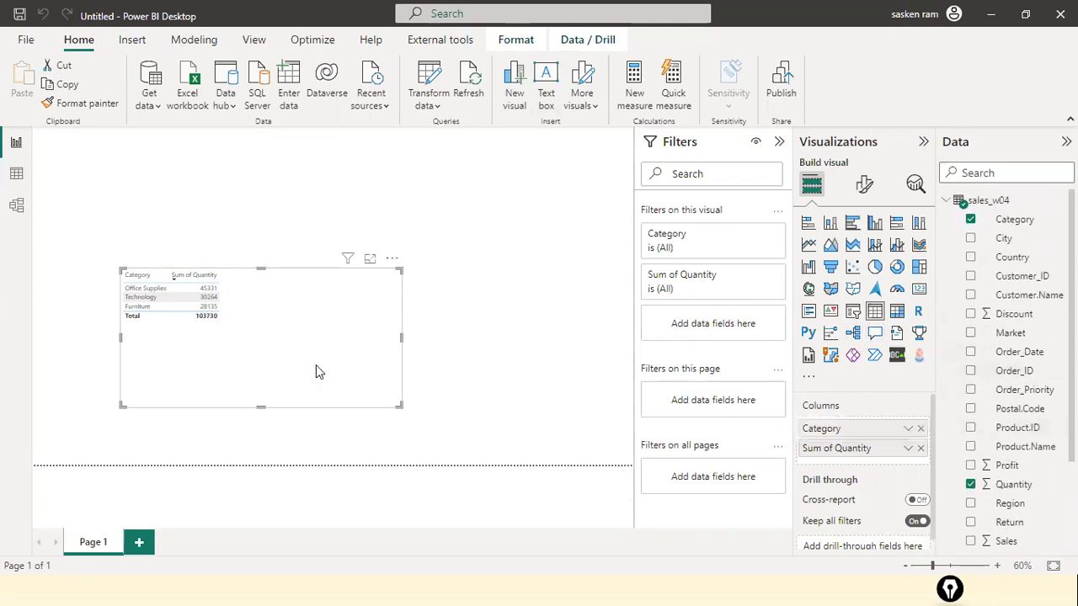
pyautogui.scroll(-3, 970, 438)
pyautogui.moveTo(1003, 426); pyautogui.dragTo(283, 298)
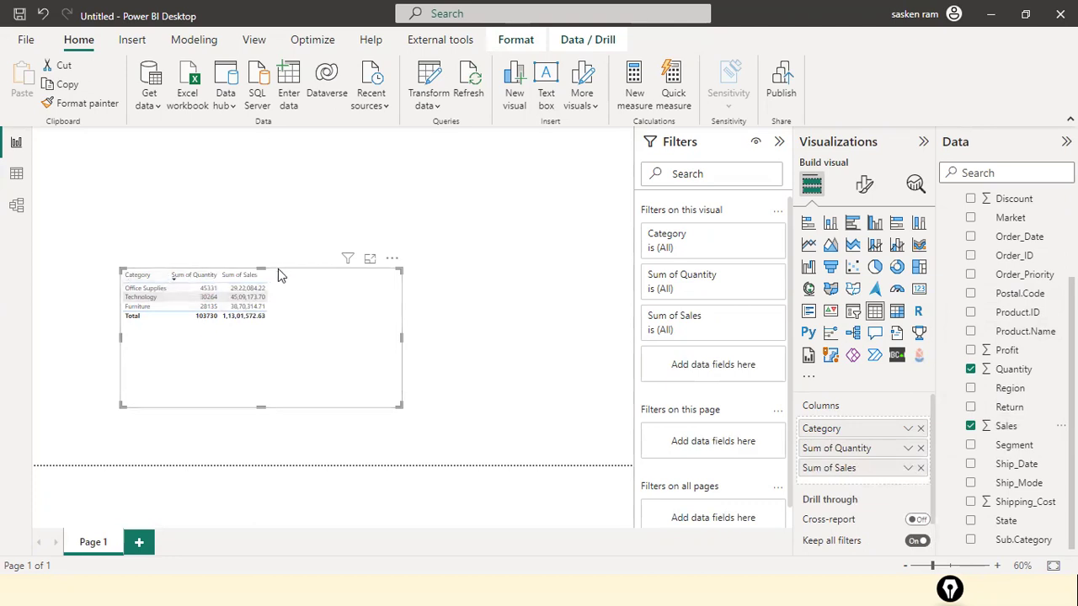
# Step: Find the size options in the table visual's formatting and set its global font size to 14
pyautogui.click(866, 189)
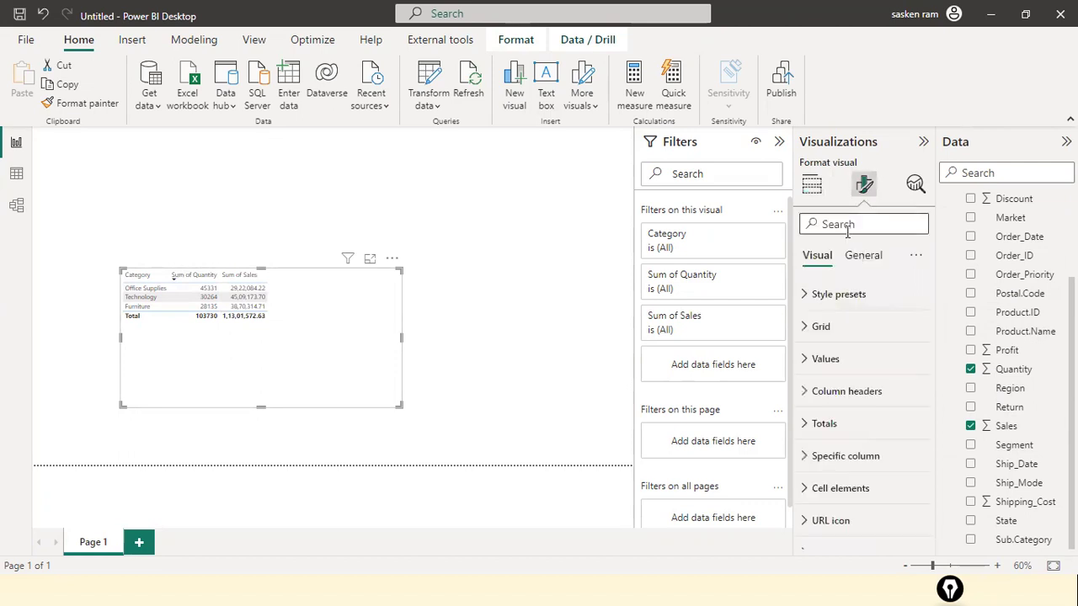
pyautogui.click(847, 224)
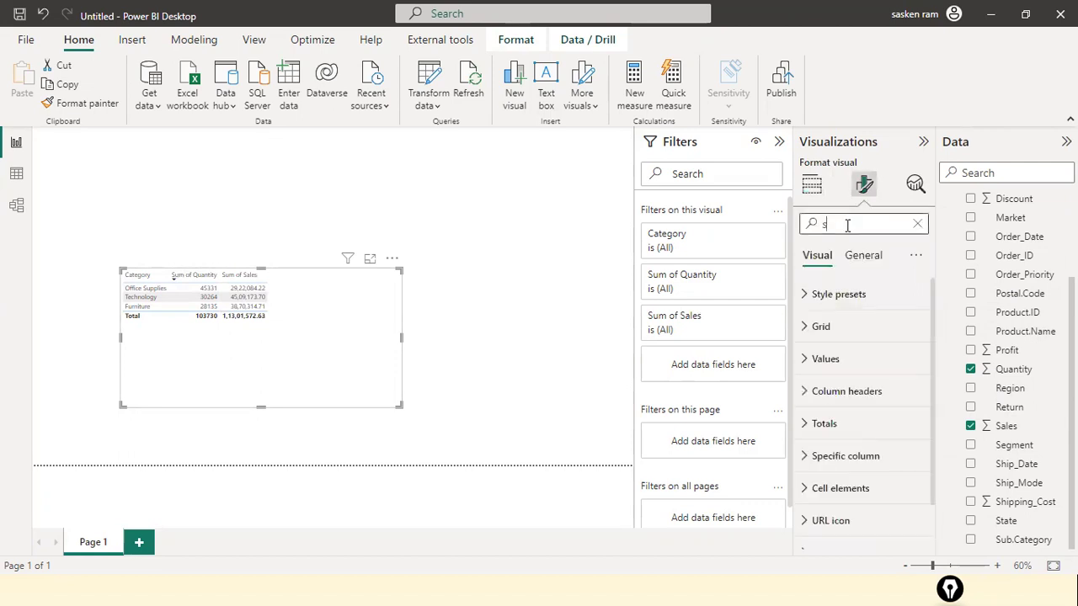
pyautogui.press('super')
pyautogui.press('Escape')
pyautogui.write('siize')
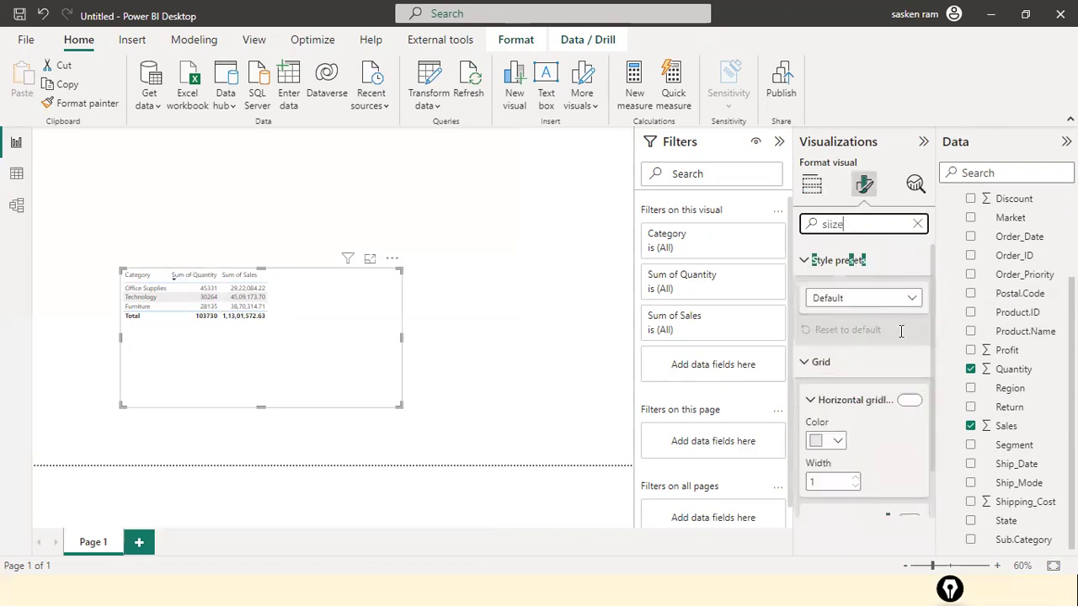
pyautogui.press('BackSpace')
pyautogui.press('BackSpace')
pyautogui.press('BackSpace')
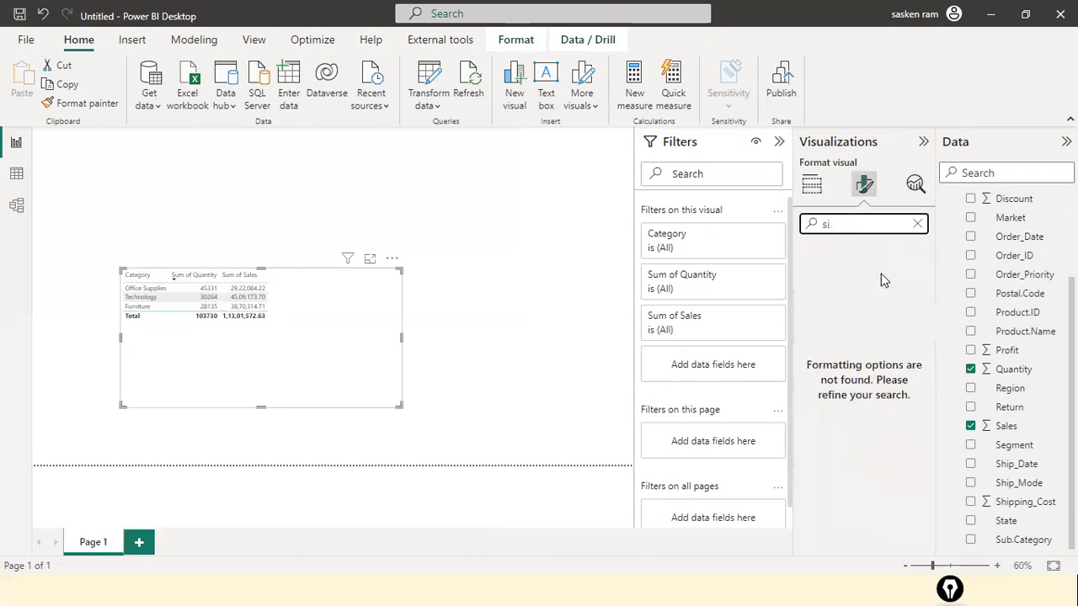
pyautogui.write('ze')
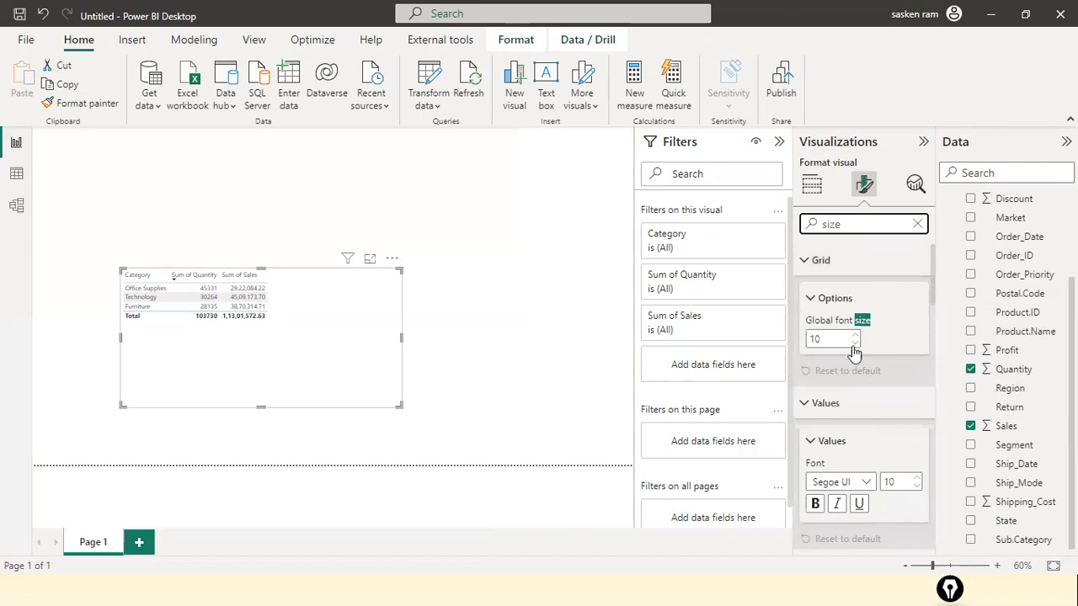
pyautogui.click(856, 340)
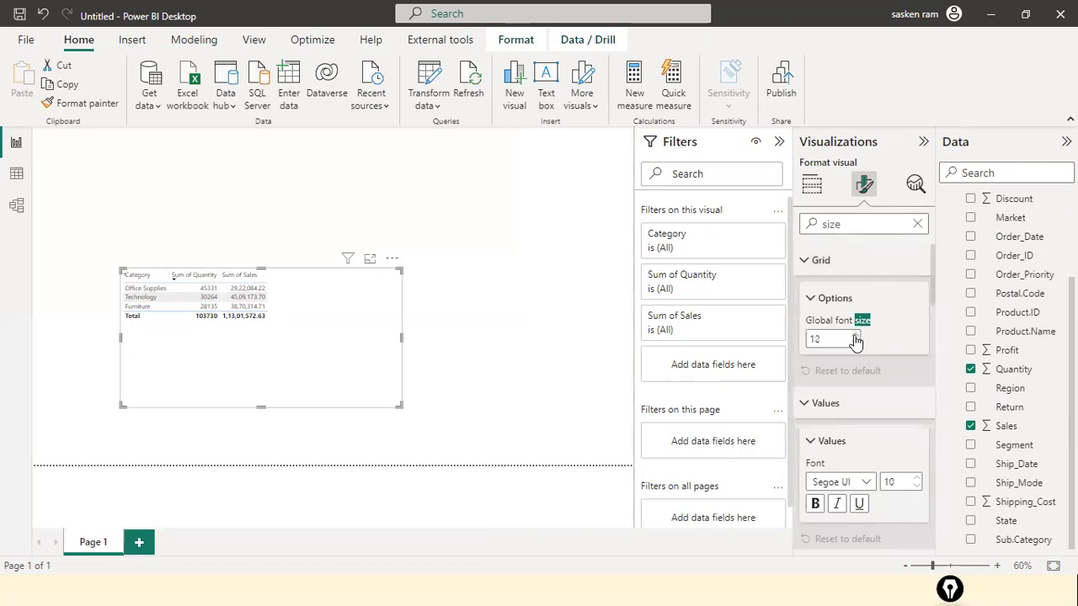
pyautogui.click(856, 336)
pyautogui.click(856, 336)
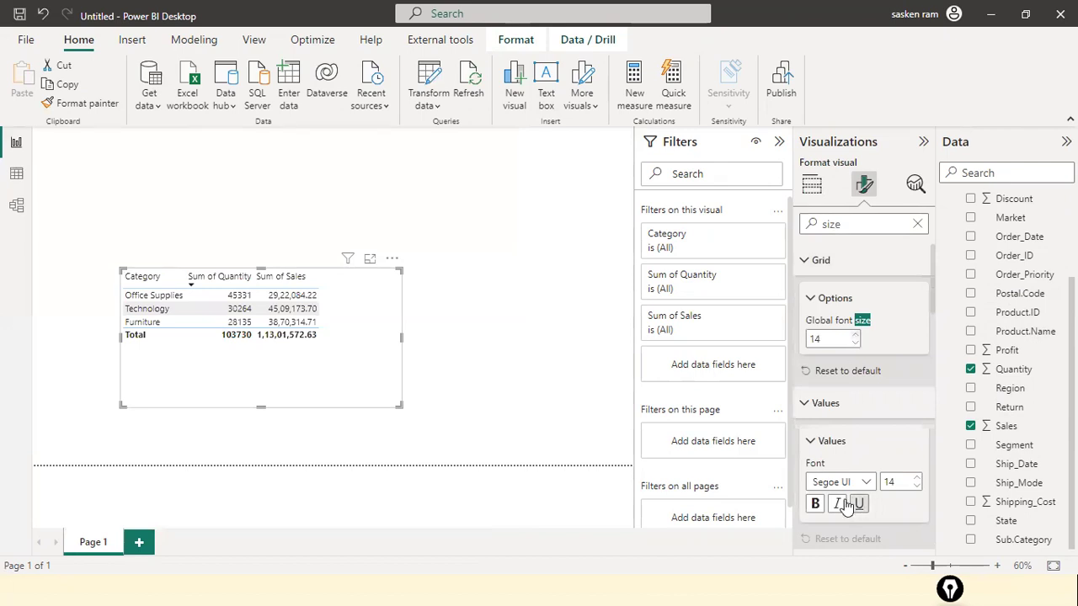
# Step: Make the table visual's values bold and shift the visual slightly left on the report page
pyautogui.click(816, 504)
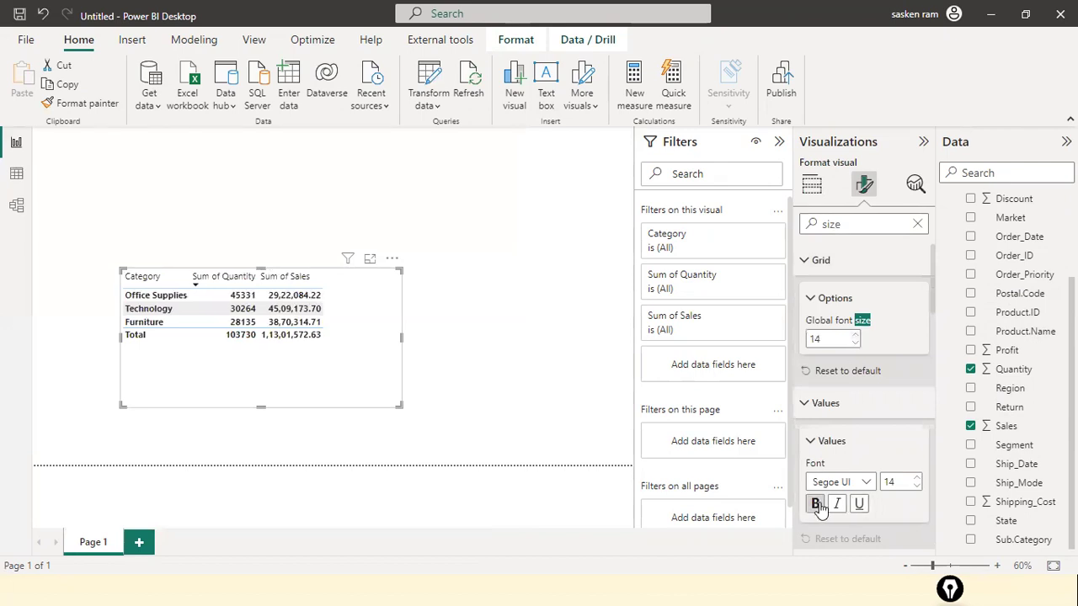
pyautogui.click(475, 275)
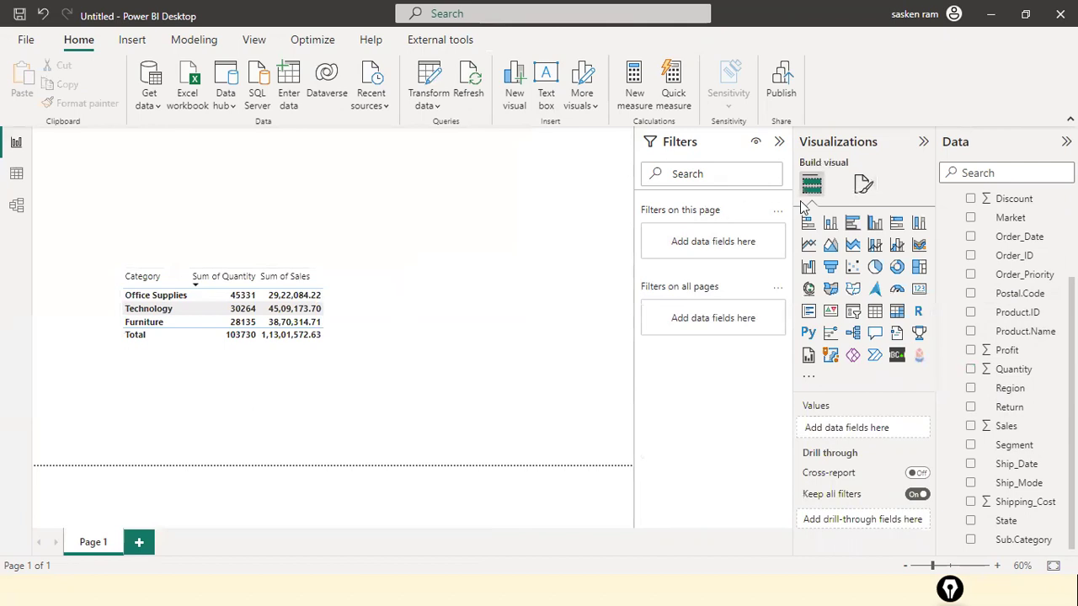
pyautogui.moveTo(346, 303); pyautogui.dragTo(329, 303)
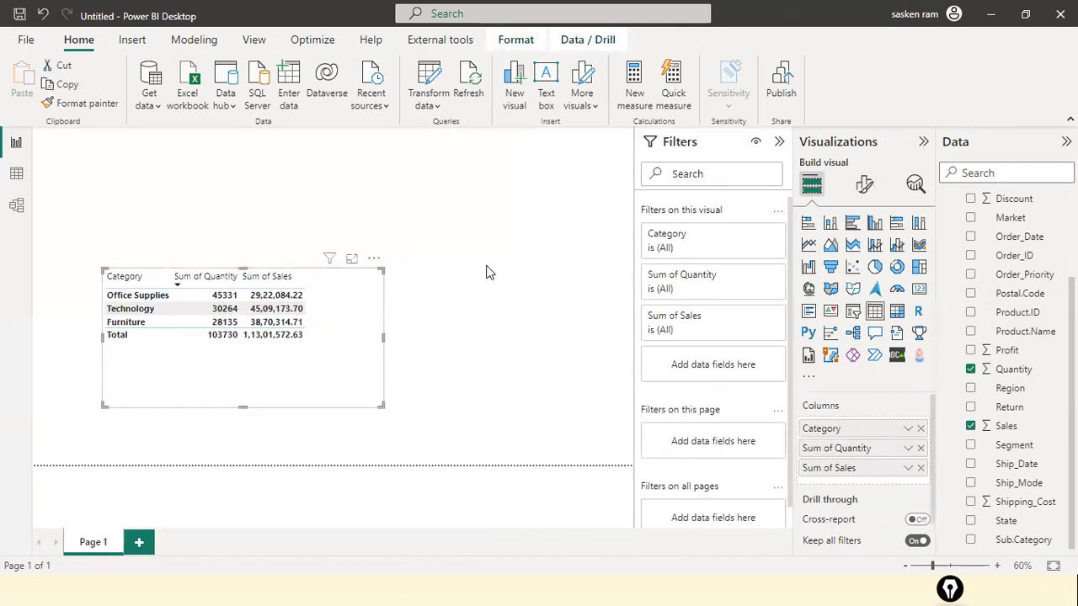
pyautogui.click(436, 296)
# Step: Review the Sales column in the sales_w04 table data and look through the available data types without changing it
pyautogui.click(10, 179)
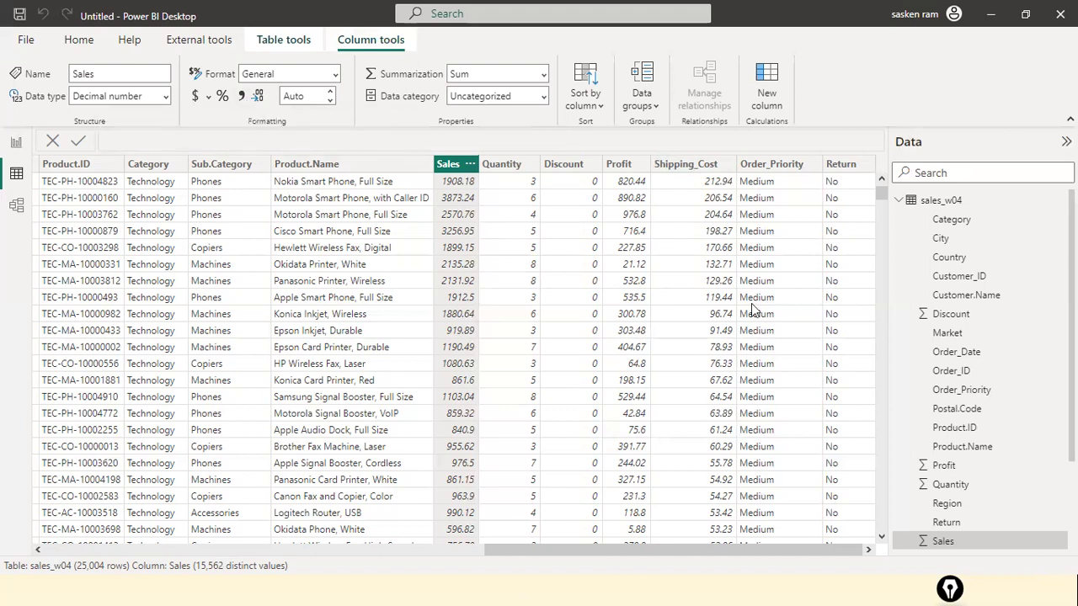
pyautogui.press('super')
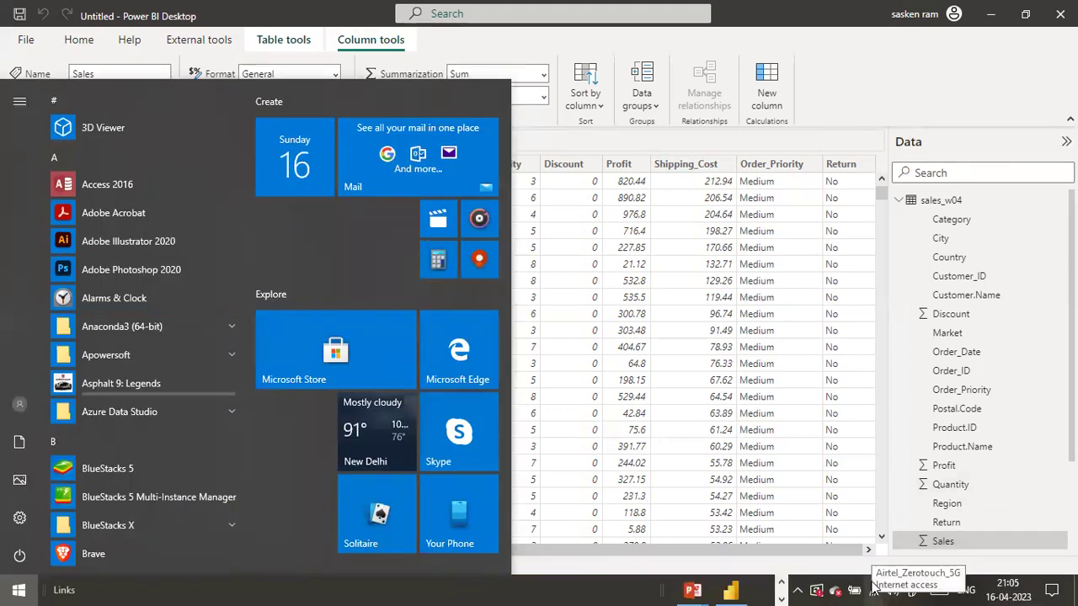
pyautogui.press('Escape')
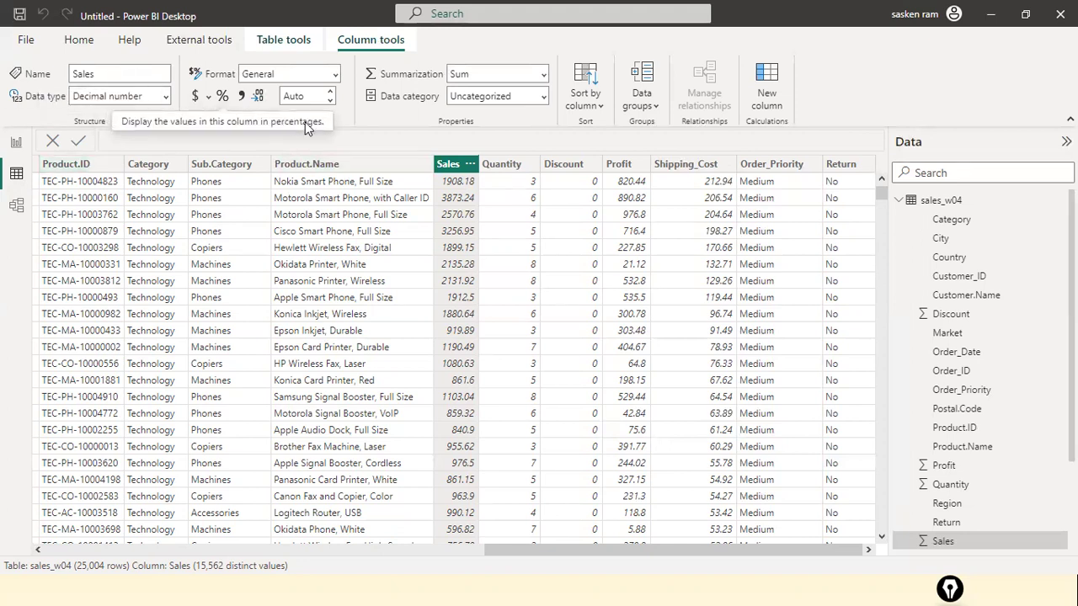
pyautogui.click(168, 96)
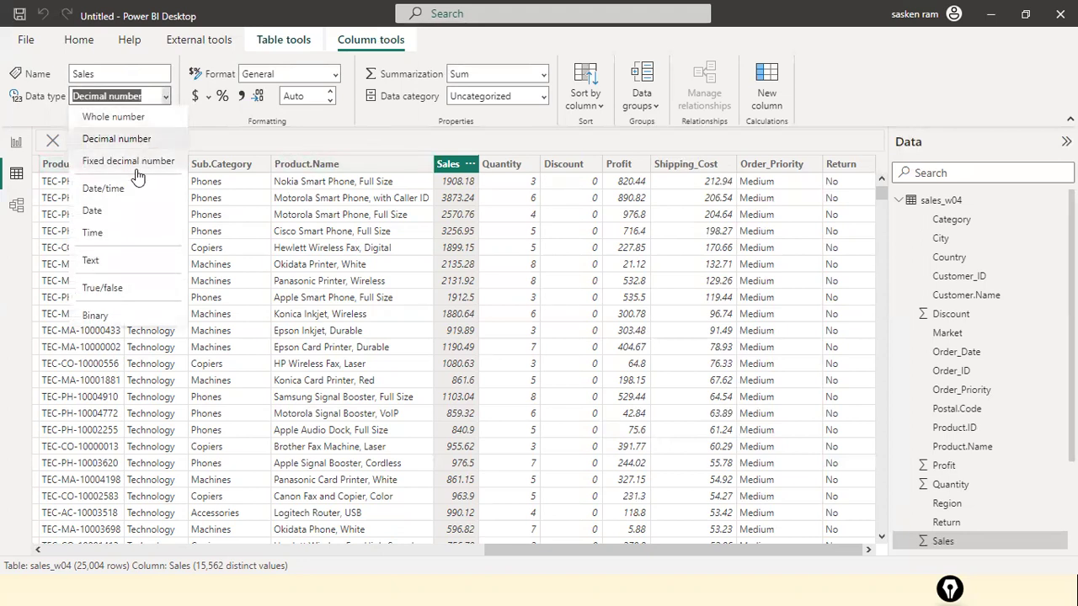
pyautogui.click(213, 128)
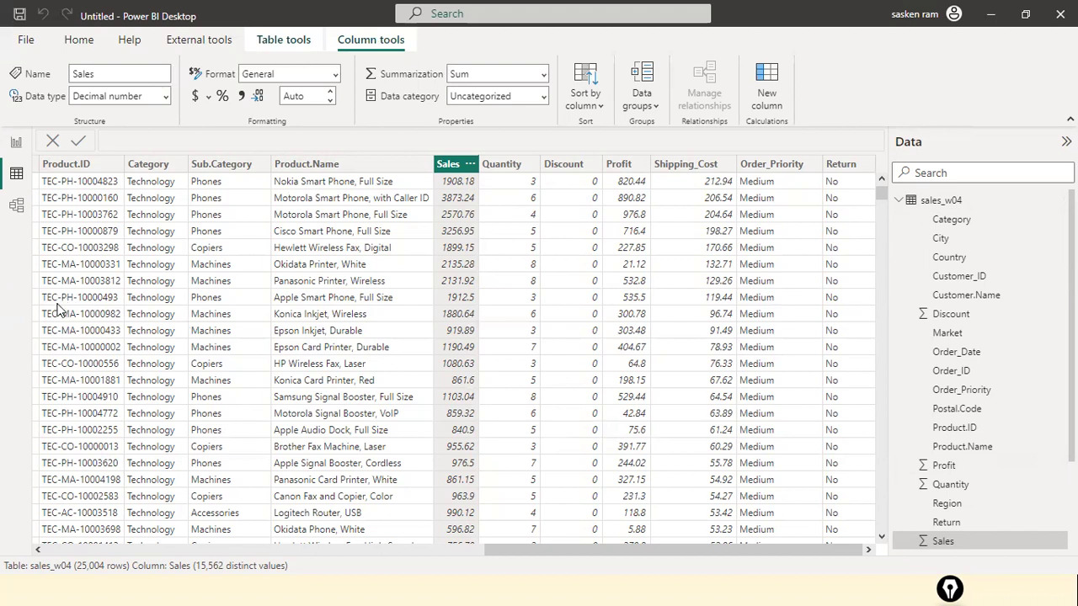
# Step: Mark the sales_w04 row count and the Sales column's distinct value count with red arrows
pyautogui.moveTo(5, 297)
pyautogui.mouseDown()
pyautogui.moveTo(131, 522)
pyautogui.moveTo(105, 560)
pyautogui.mouseUp()
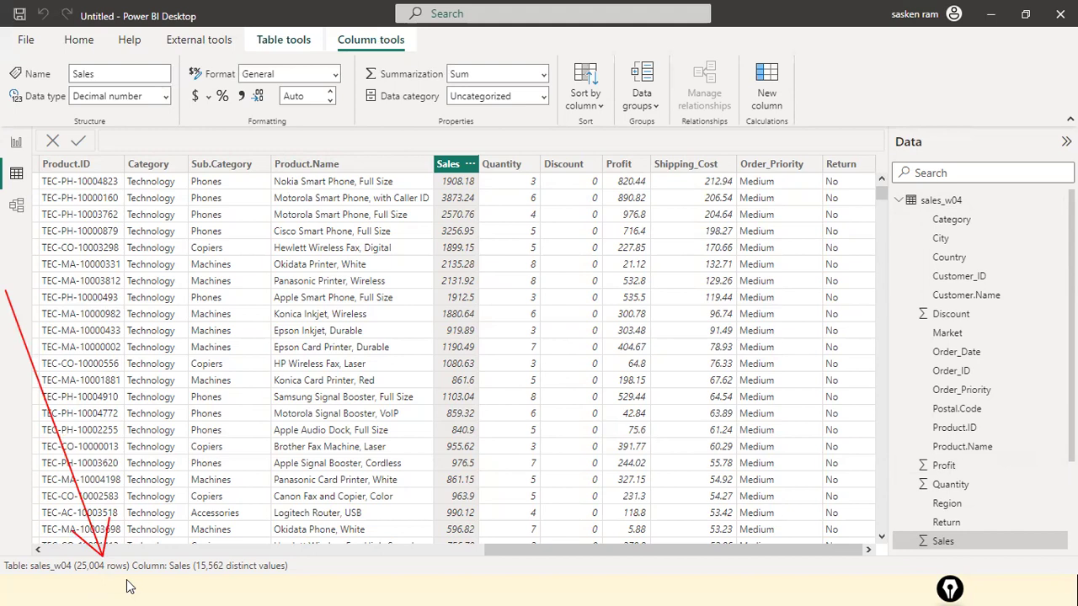
pyautogui.moveTo(32, 329); pyautogui.dragTo(234, 557)
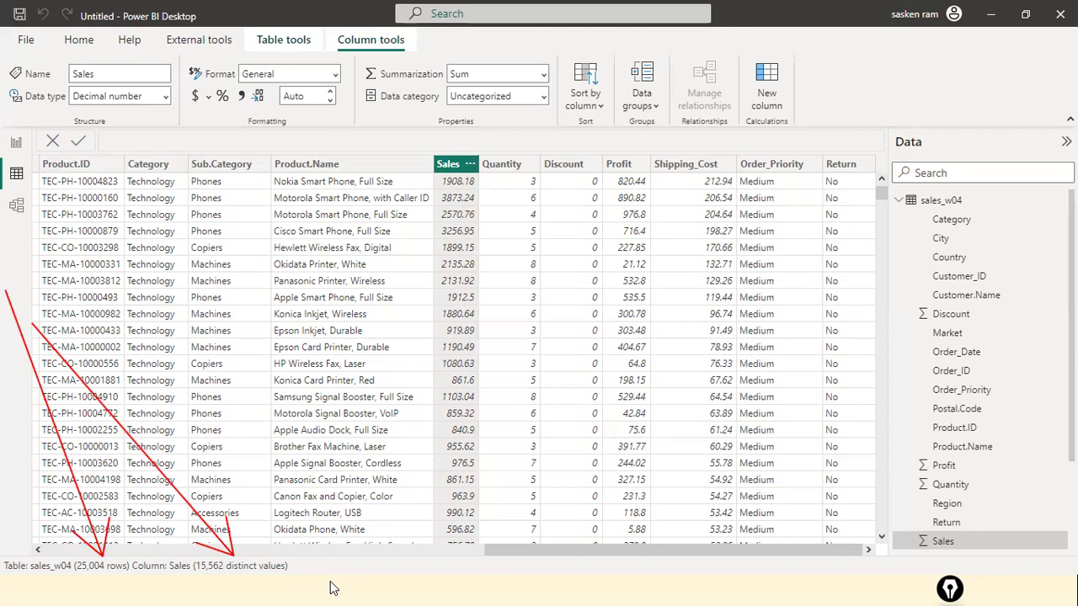
pyautogui.moveTo(90, 598); pyautogui.dragTo(100, 578)
# Step: Return to the report page and view the common data sources, including Text/CSV, without choosing one
pyautogui.click(14, 144)
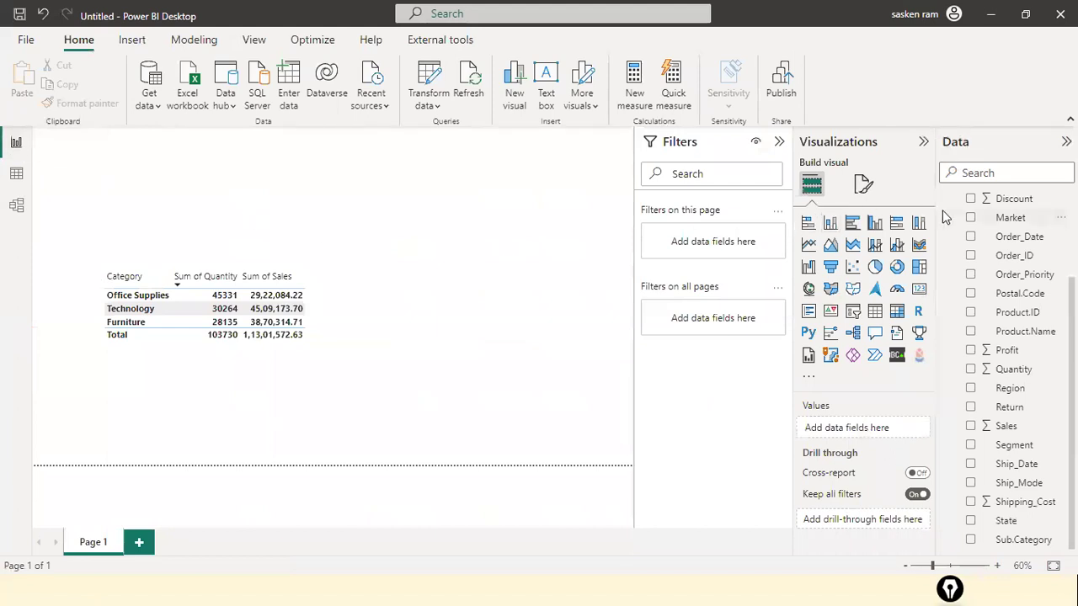
pyautogui.click(155, 110)
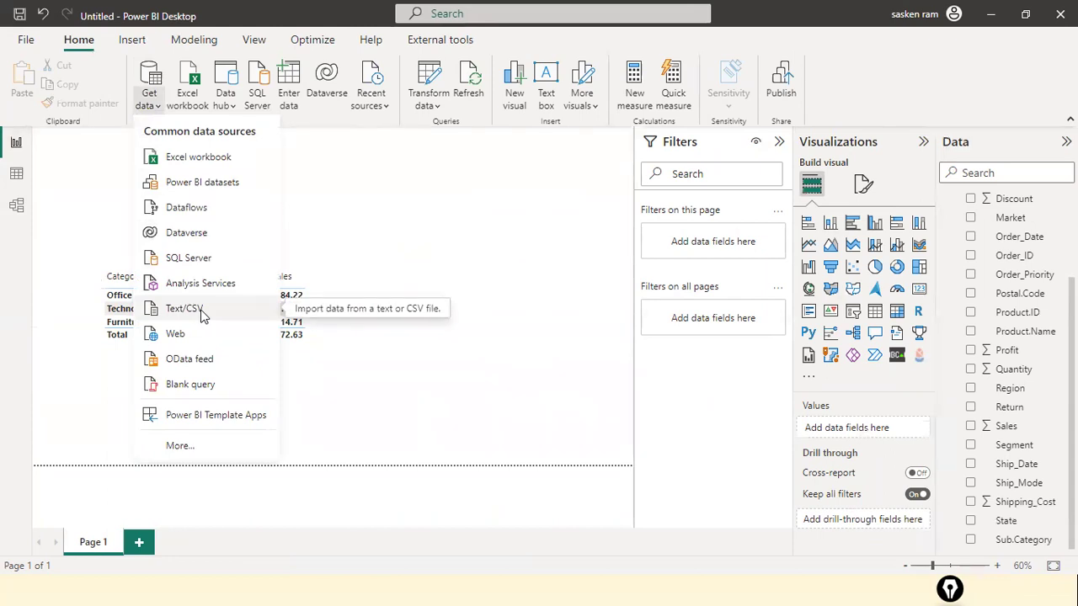
pyautogui.click(518, 331)
pyautogui.hotkey('alt', 'Tab')
pyautogui.hotkey('alt', 'Tab')
pyautogui.hotkey('alt', 'Tab')
pyautogui.hotkey('alt', 'Tab')
pyautogui.hotkey('alt', 'Tab')
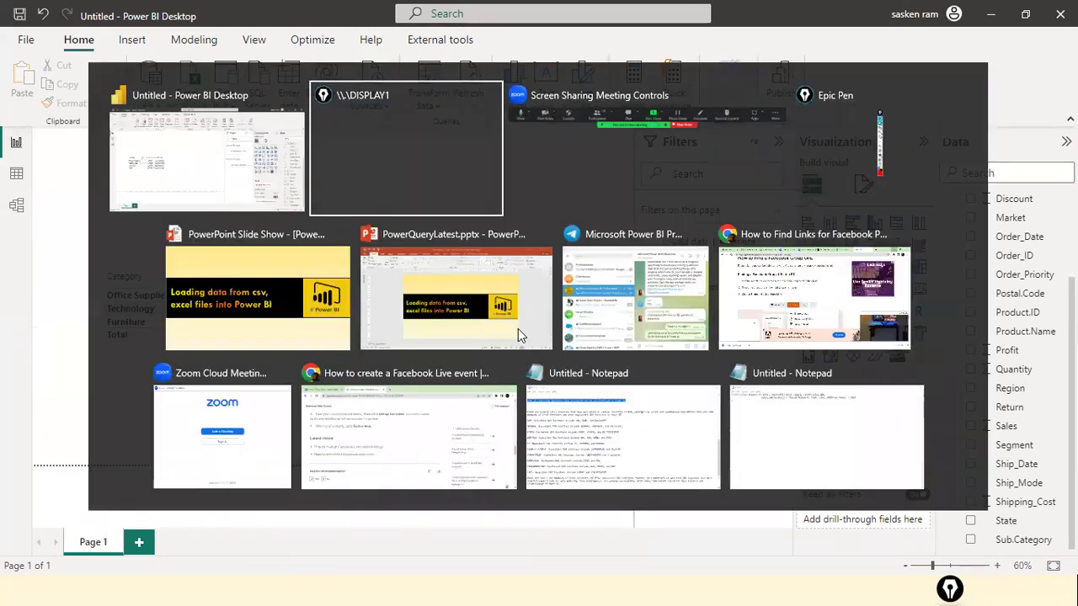
pyautogui.hotkey('alt', 'Tab')
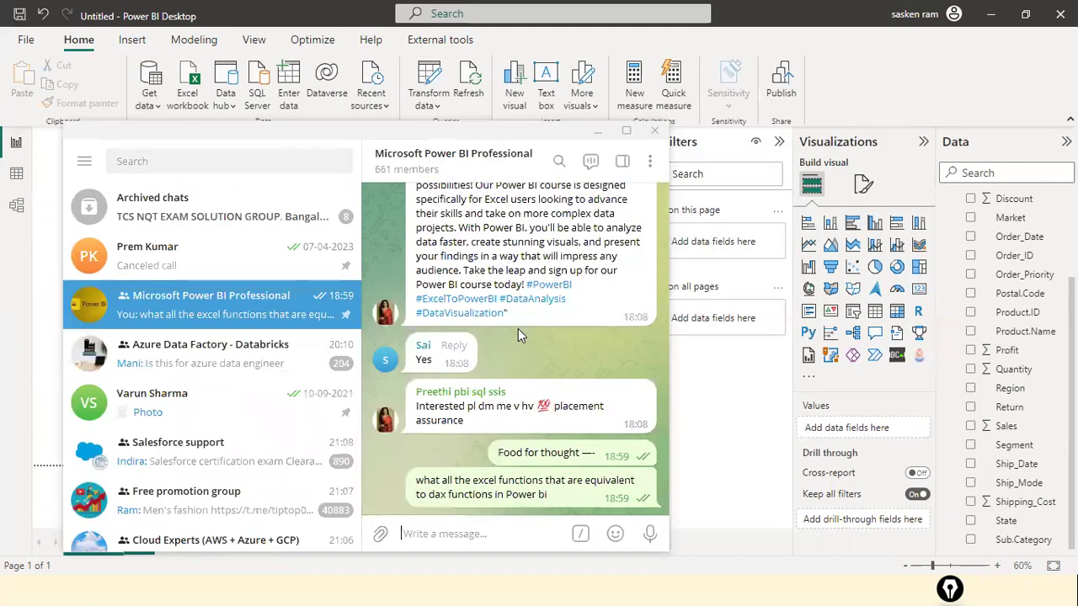
pyautogui.press('Escape')
# Step: Open File Explorer and bring its window to the front
pyautogui.press('super')
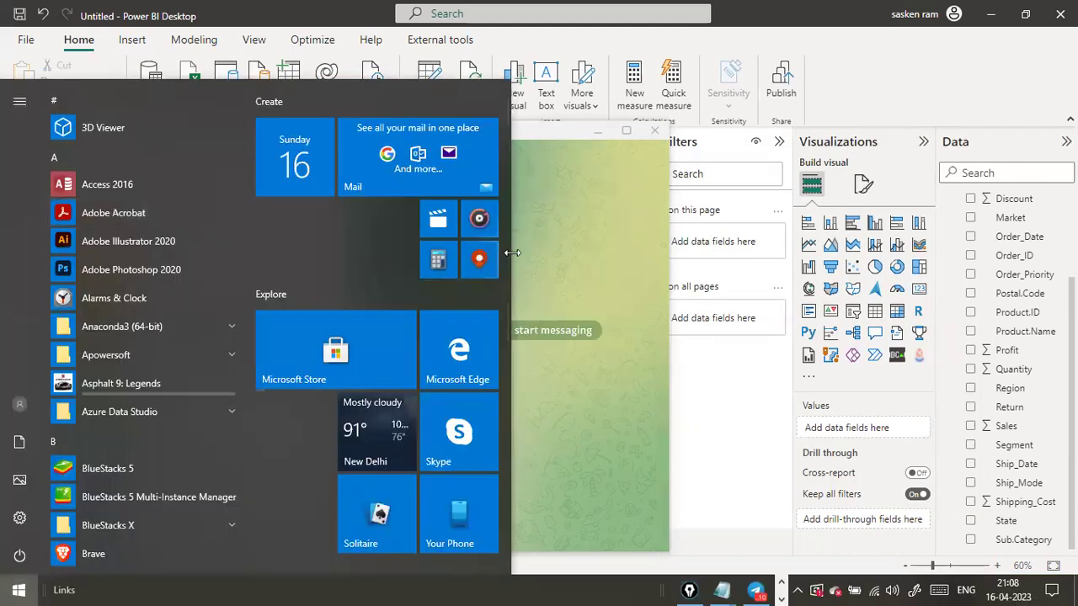
pyautogui.write('file exp')
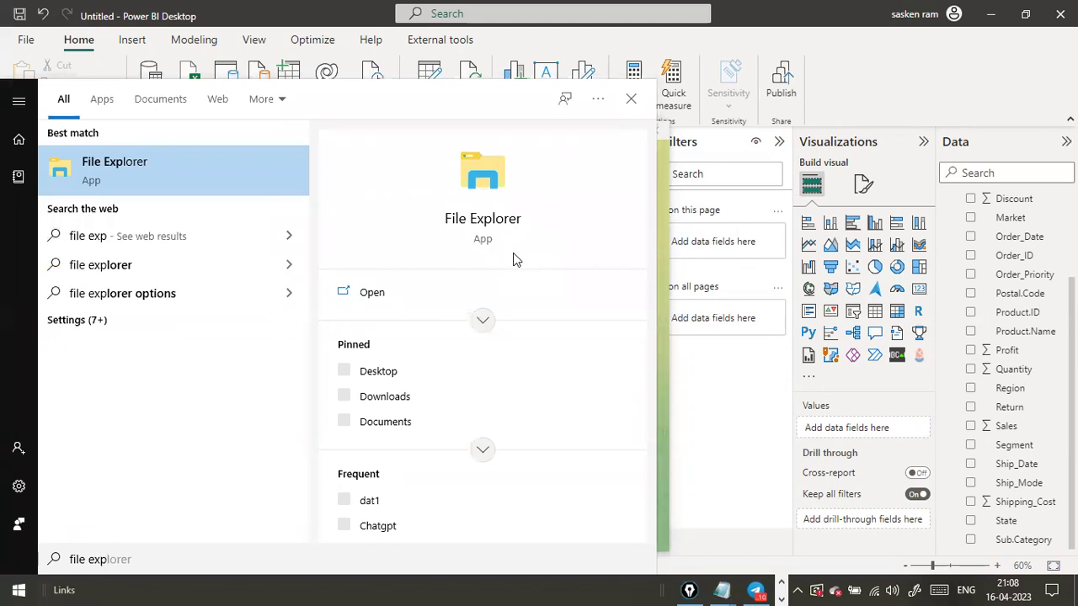
pyautogui.click(387, 295)
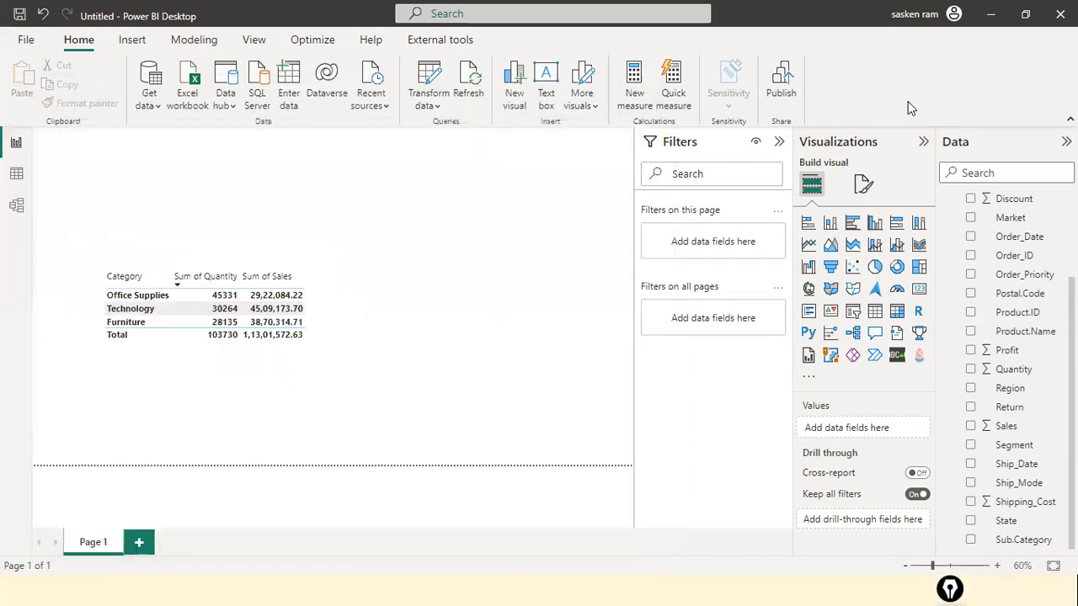
pyautogui.hotkey('alt', 'Tab')
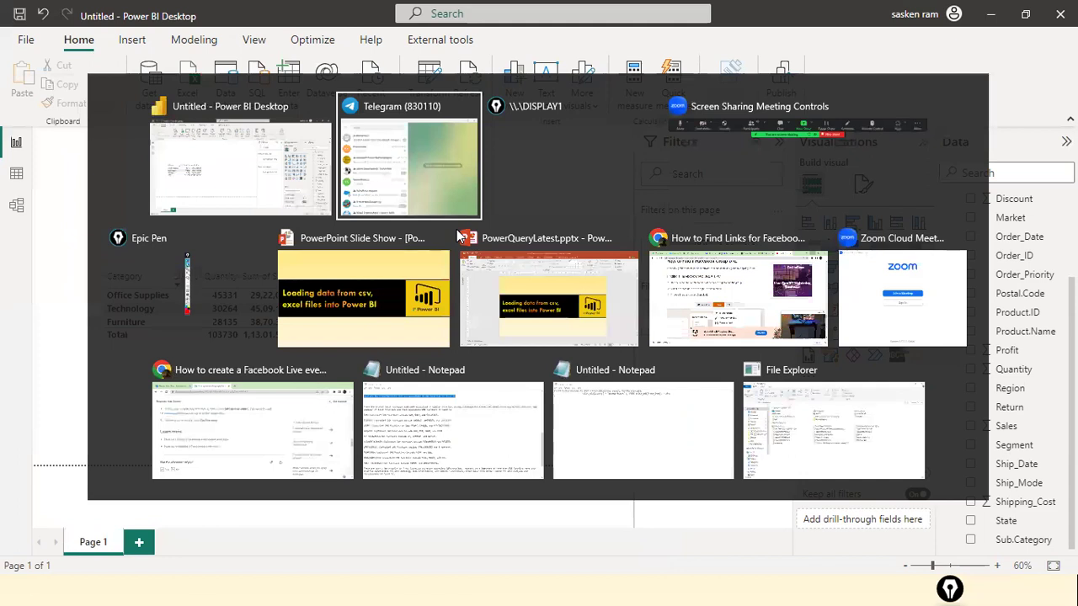
pyautogui.press('Escape')
pyautogui.hotkey('alt', 'Tab')
pyautogui.hotkey('alt', 'Tab')
pyautogui.hotkey('alt', 'Tab')
pyautogui.hotkey('alt', 'Tab')
pyautogui.hotkey('alt', 'Tab')
pyautogui.hotkey('alt', 'Tab')
pyautogui.hotkey('alt', 'Tab')
pyautogui.hotkey('alt', 'Tab')
pyautogui.hotkey('alt', 'Tab')
pyautogui.hotkey('alt', 'Tab')
pyautogui.hotkey('alt', 'Tab')
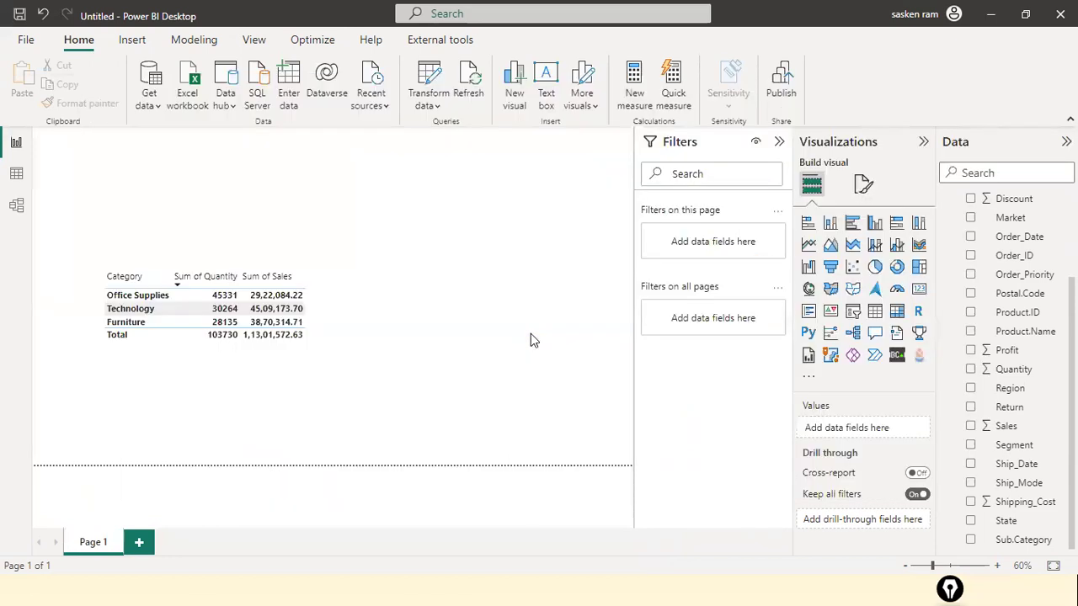
# Step: Open the dat1 folder on Local Disk (D:)
pyautogui.scroll(-2, 55, 518)
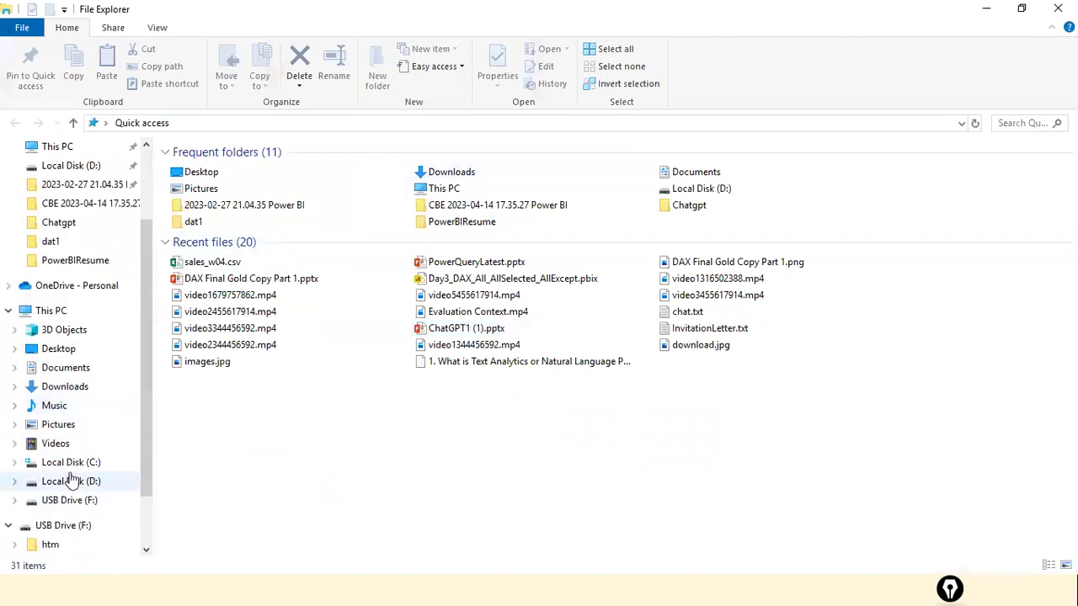
pyautogui.click(81, 482)
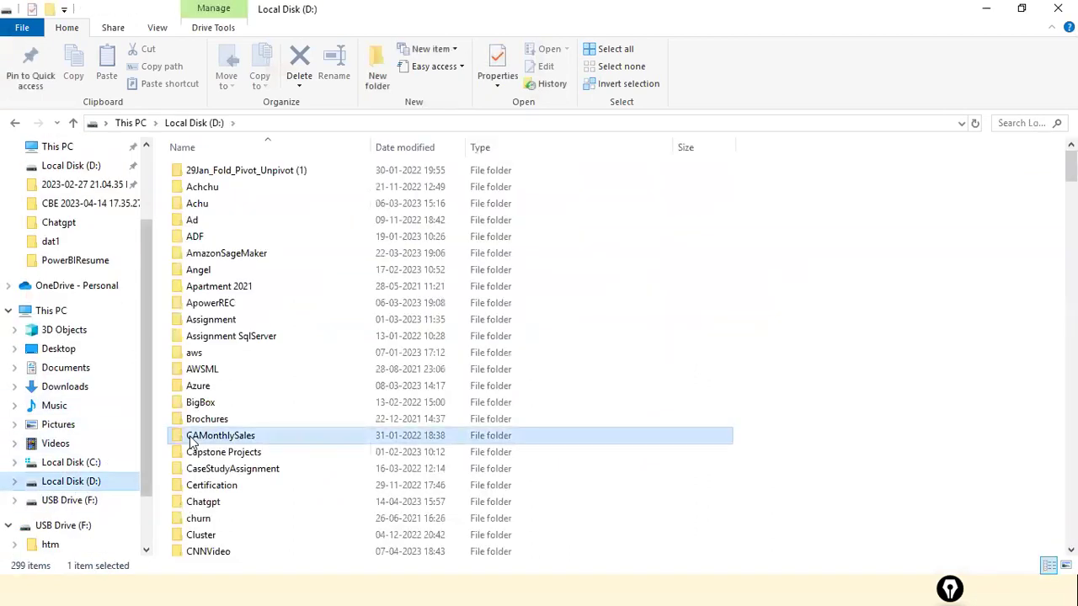
pyautogui.write('da')
pyautogui.doubleClick(198, 233)
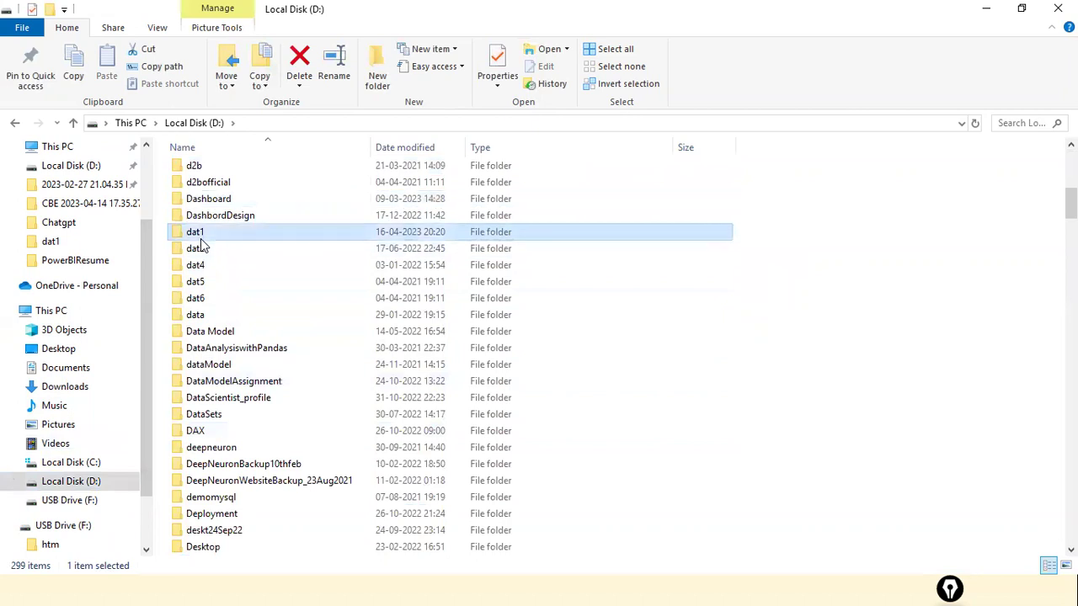
# Step: Look for the files in the dat1 folder whose names begin with "sales_"
pyautogui.click(263, 253)
pyautogui.write('assales_')
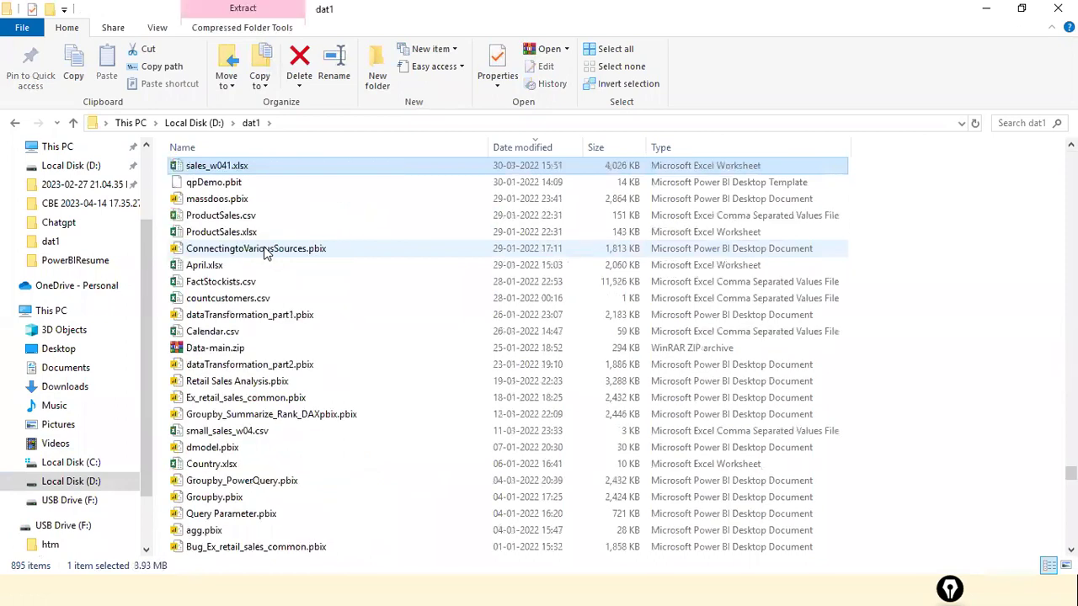
pyautogui.write('sales_')
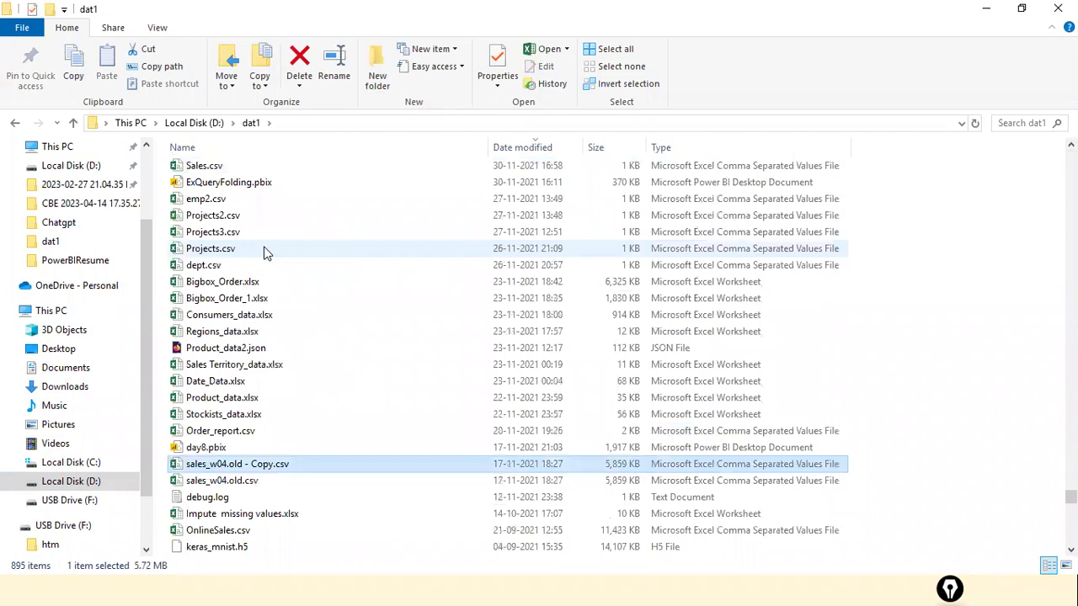
# Step: Select the file sales_w04.old.csv in the dat1 folder
pyautogui.click(211, 171)
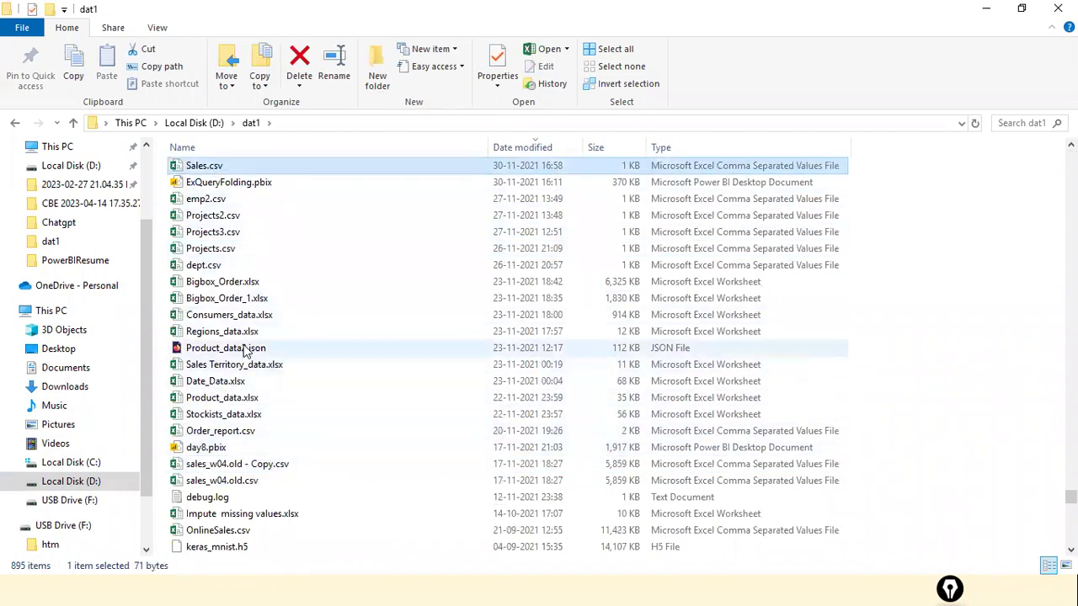
pyautogui.click(247, 319)
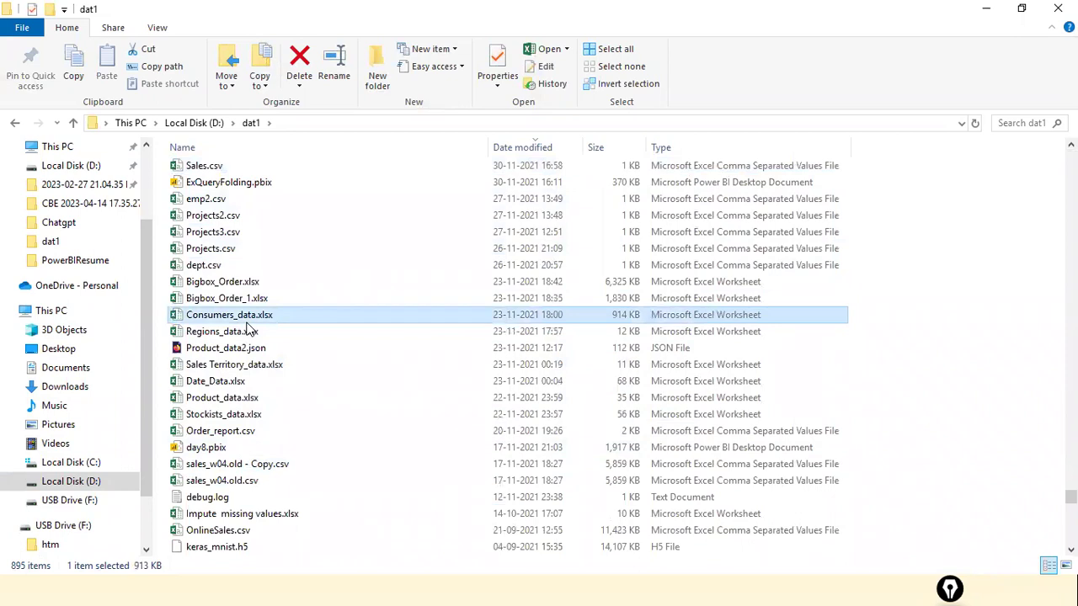
pyautogui.press('Down')
pyautogui.press('Down')
pyautogui.press('Down')
pyautogui.press('Down')
pyautogui.press('Down')
pyautogui.press('Down')
pyautogui.press('Down')
pyautogui.press('Down')
pyautogui.press('Down')
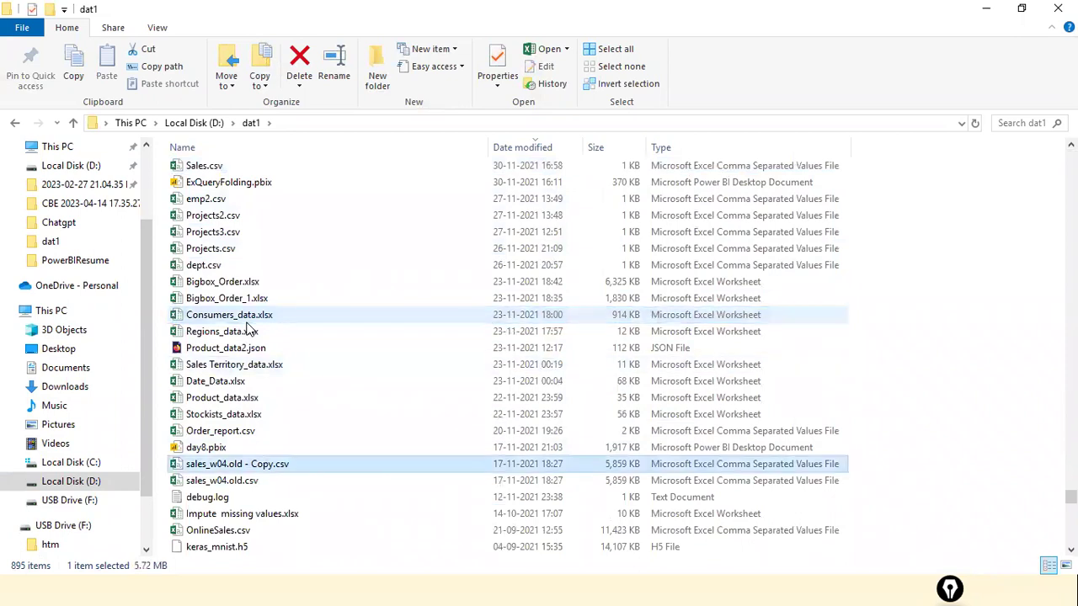
pyautogui.press('Down')
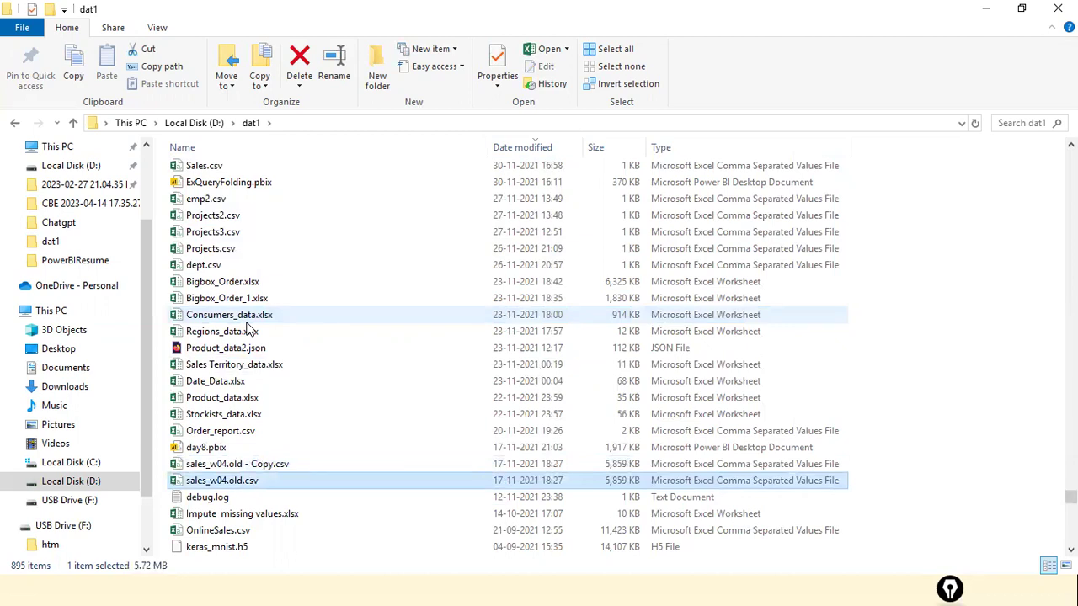
# Step: Sort the files in the dat1 folder by date modified, newest first, and look through the list for the sales file
pyautogui.click(531, 152)
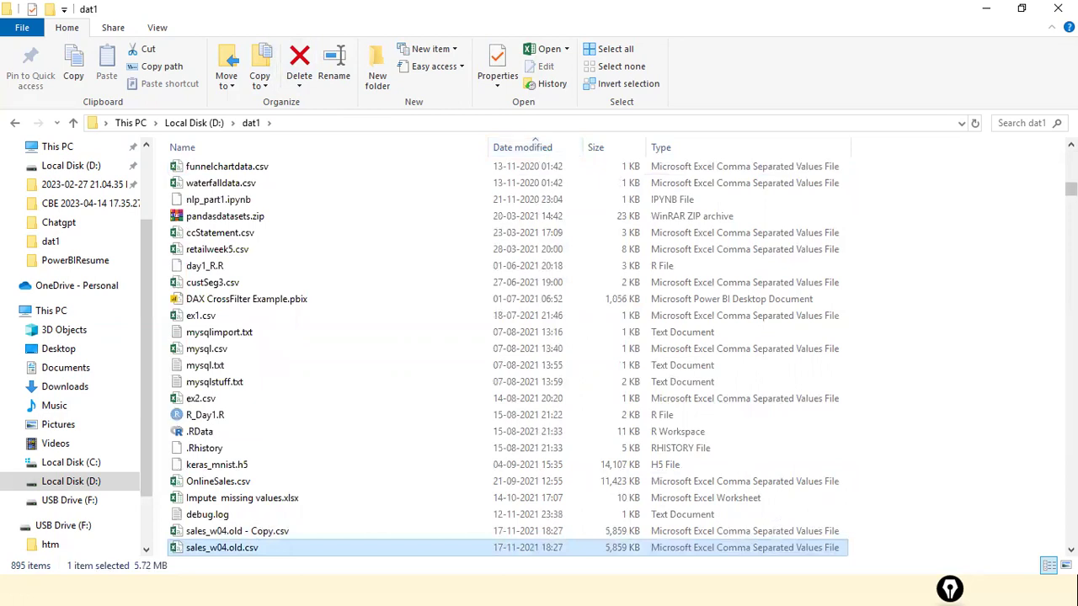
pyautogui.moveTo(1071, 188); pyautogui.dragTo(1070, 158)
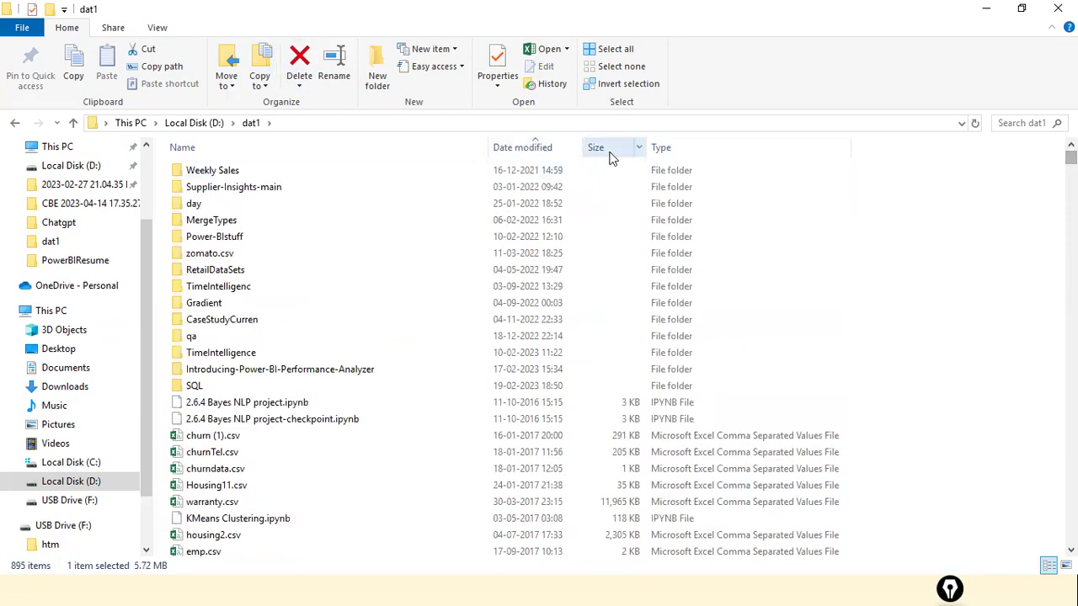
pyautogui.click(549, 150)
pyautogui.scroll(9, 388, 199)
pyautogui.scroll(20, 388, 199)
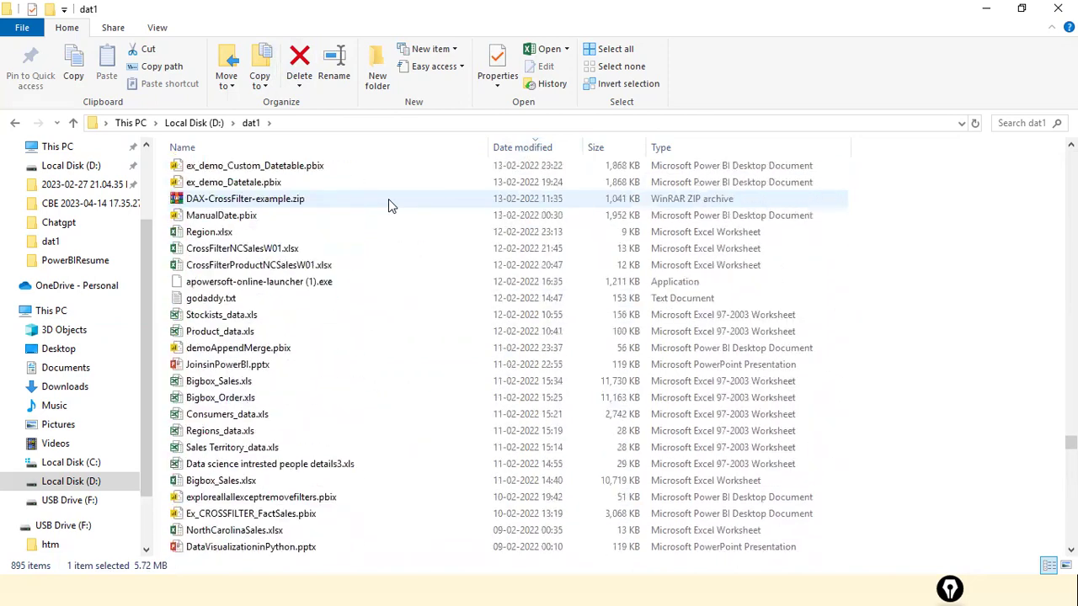
pyautogui.scroll(14, 388, 198)
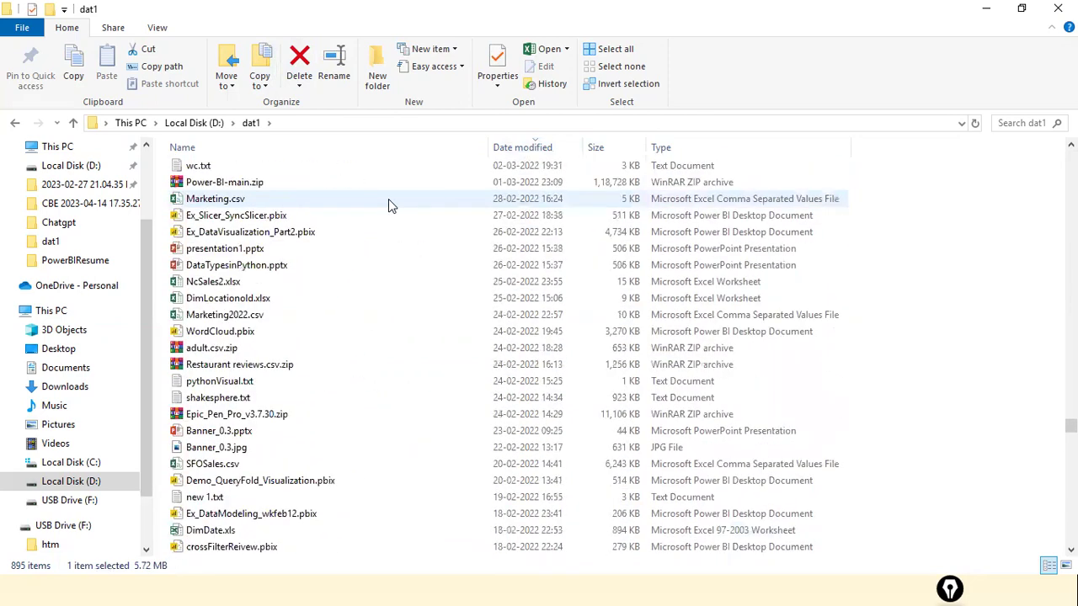
# Step: Start Excel 2016 and create a blank workbook
pyautogui.press('super')
pyautogui.write('exc')
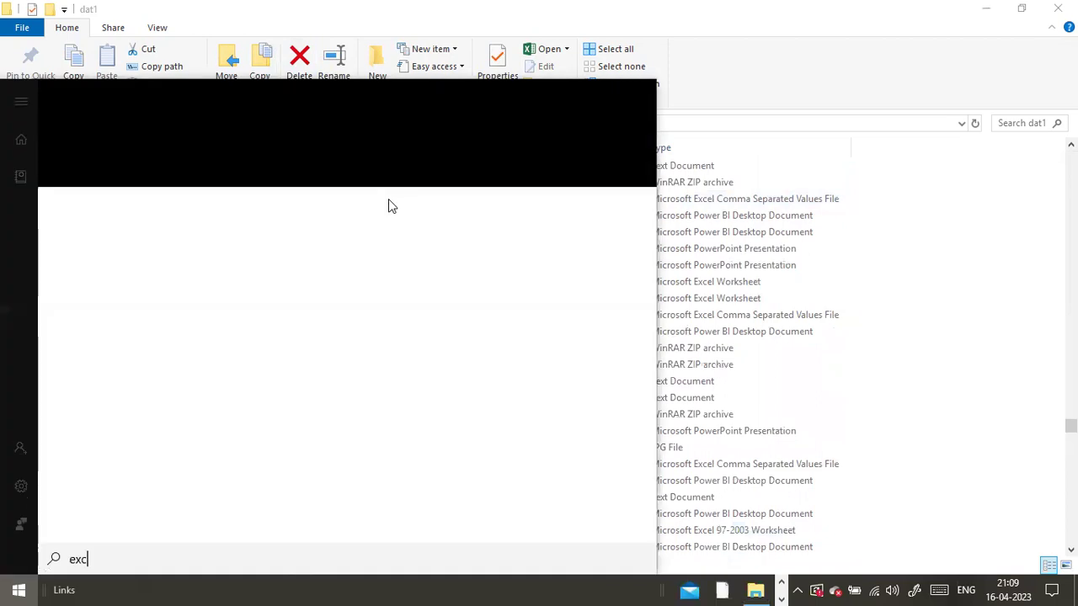
pyautogui.write('cel')
pyautogui.press('BackSpace')
pyautogui.press('BackSpace')
pyautogui.press('BackSpace')
pyautogui.write('el')
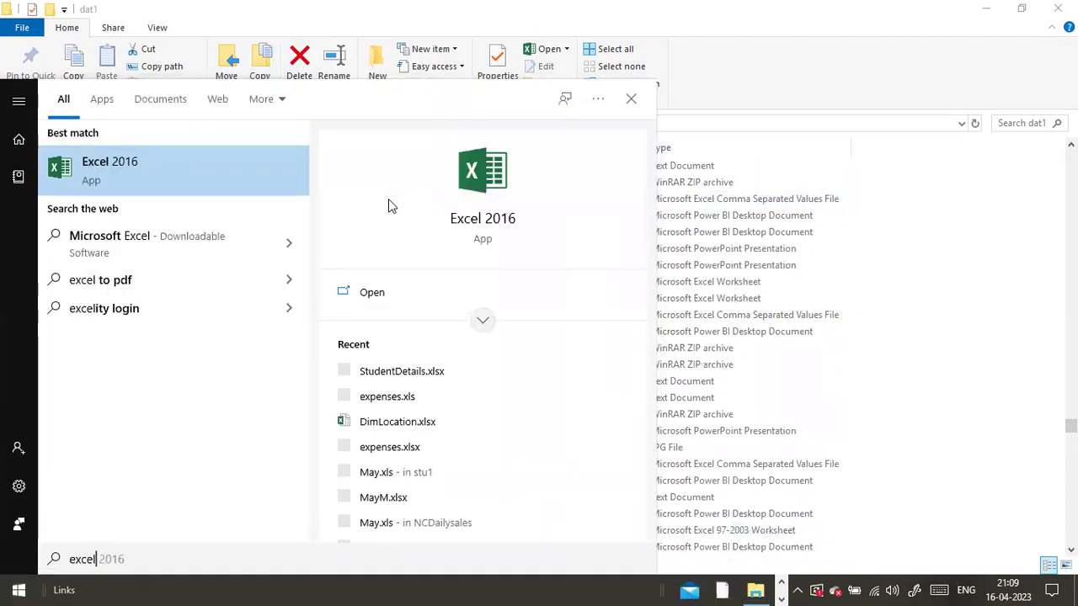
pyautogui.press('Return')
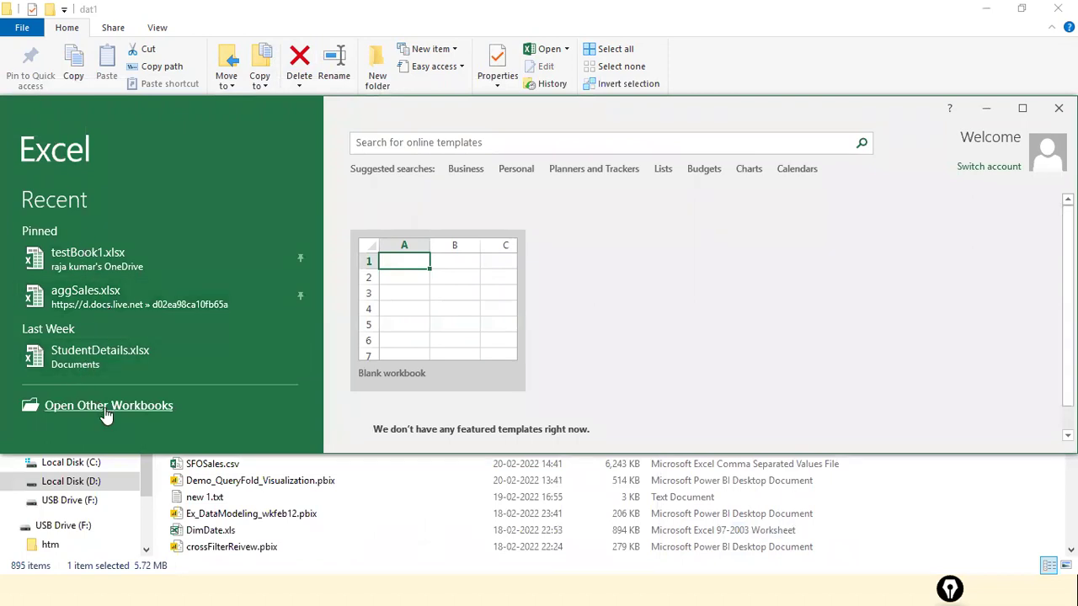
pyautogui.click(21, 32)
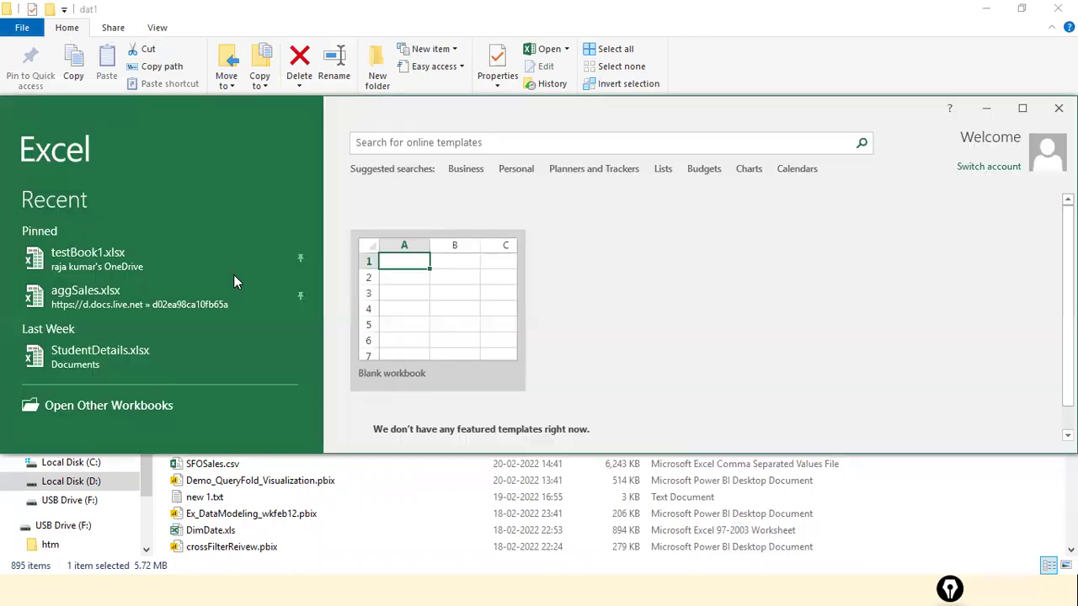
pyautogui.click(391, 319)
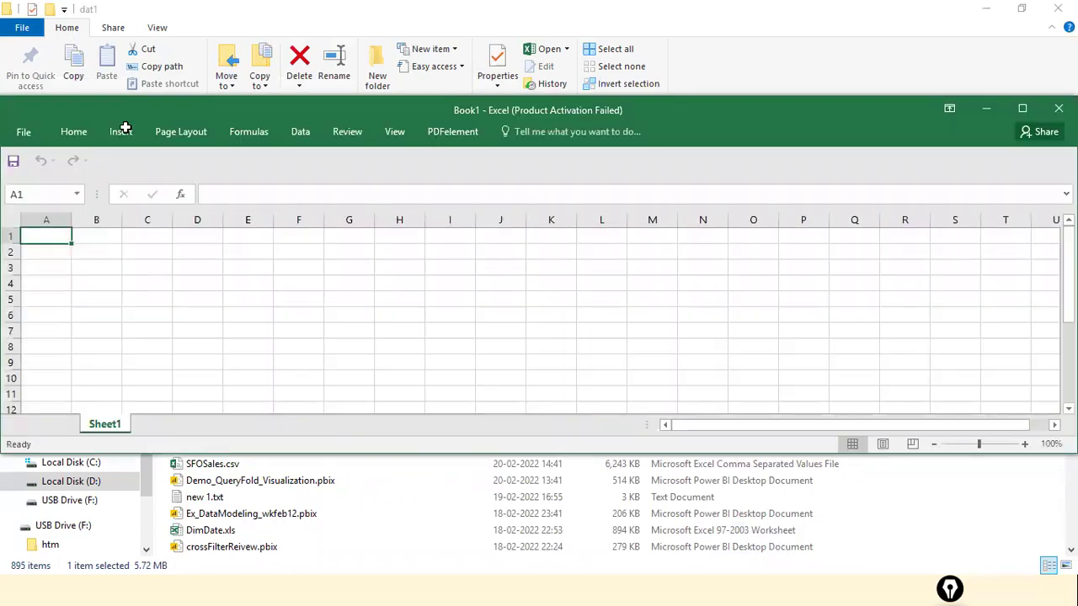
pyautogui.click(399, 315)
pyautogui.click(21, 33)
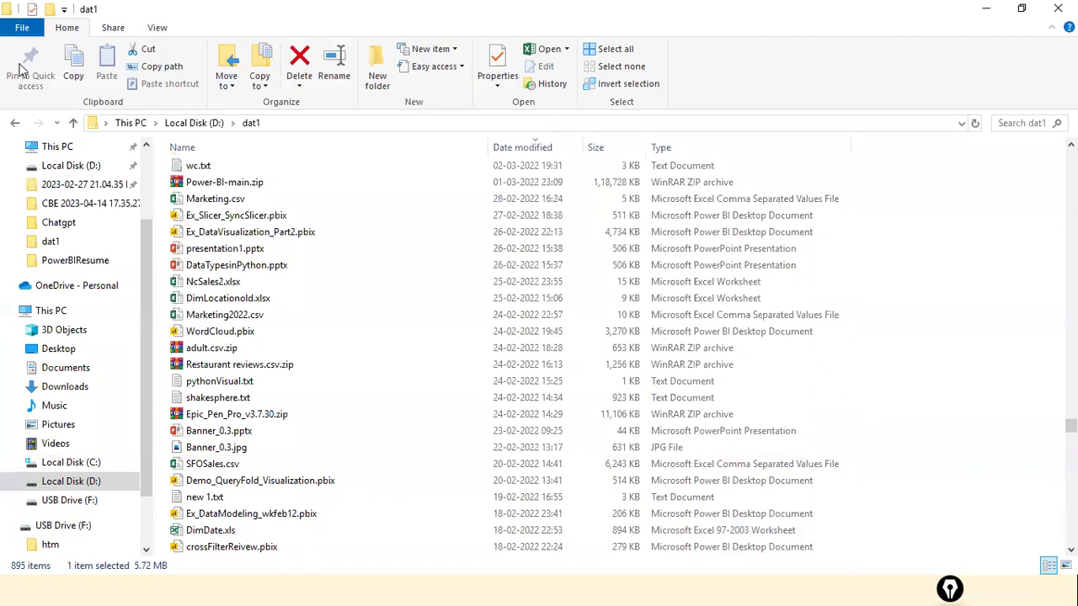
# Step: Look through Excel's recent workbooks for the sales file and close Excel
pyautogui.hotkey('alt', 'Tab')
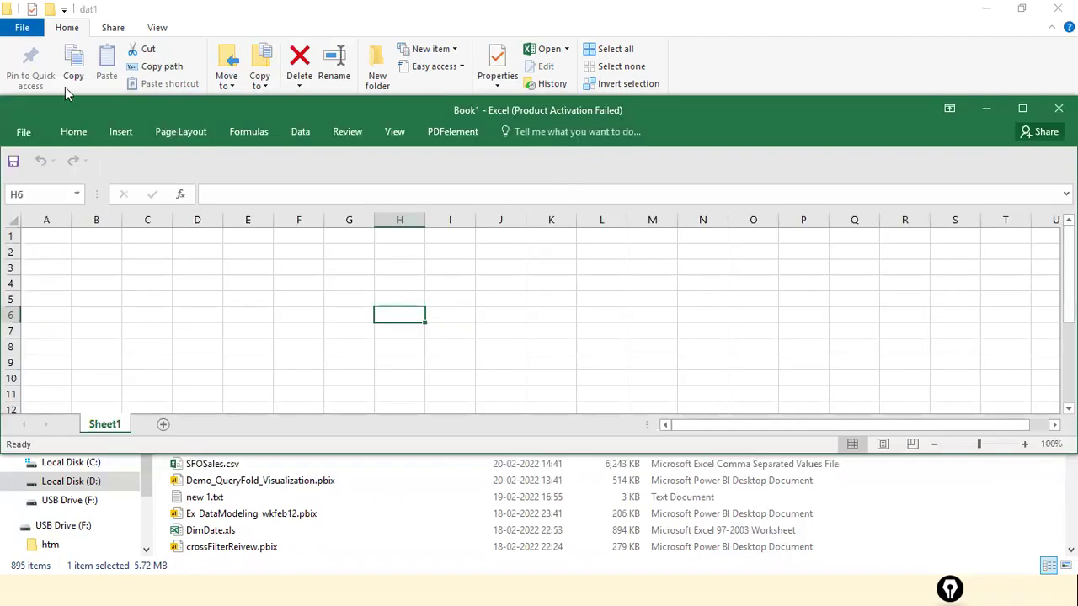
pyautogui.click(25, 131)
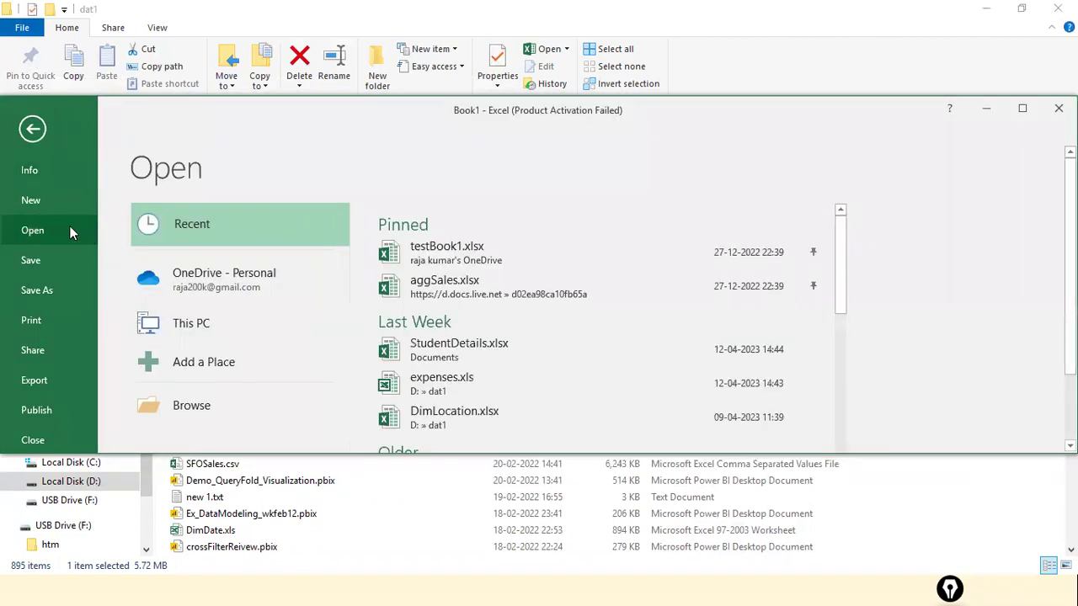
pyautogui.scroll(-3, 510, 332)
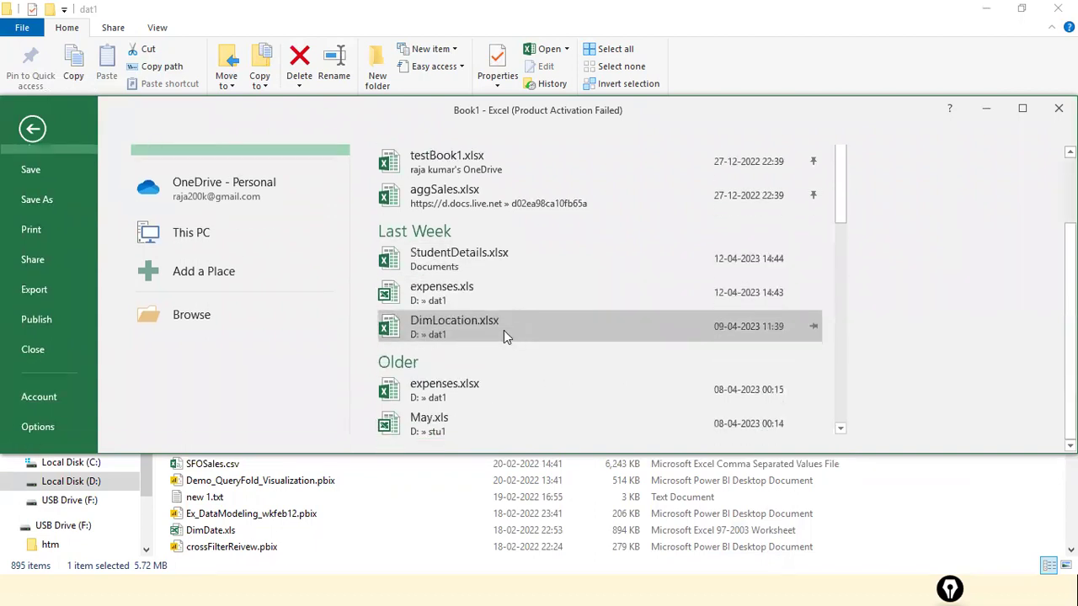
pyautogui.scroll(3, 44, 192)
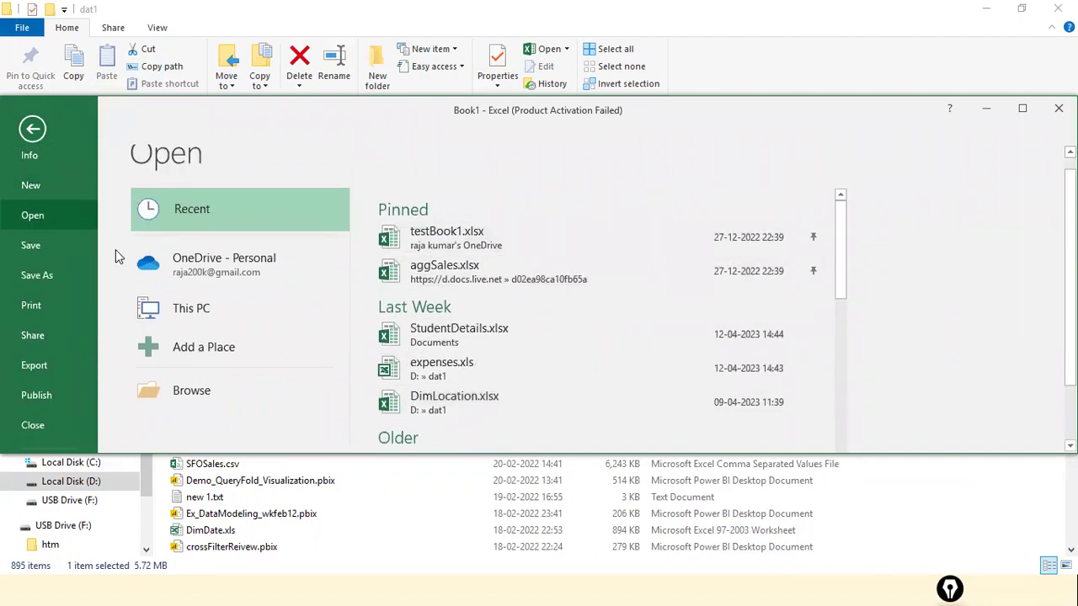
pyautogui.scroll(-3, 389, 406)
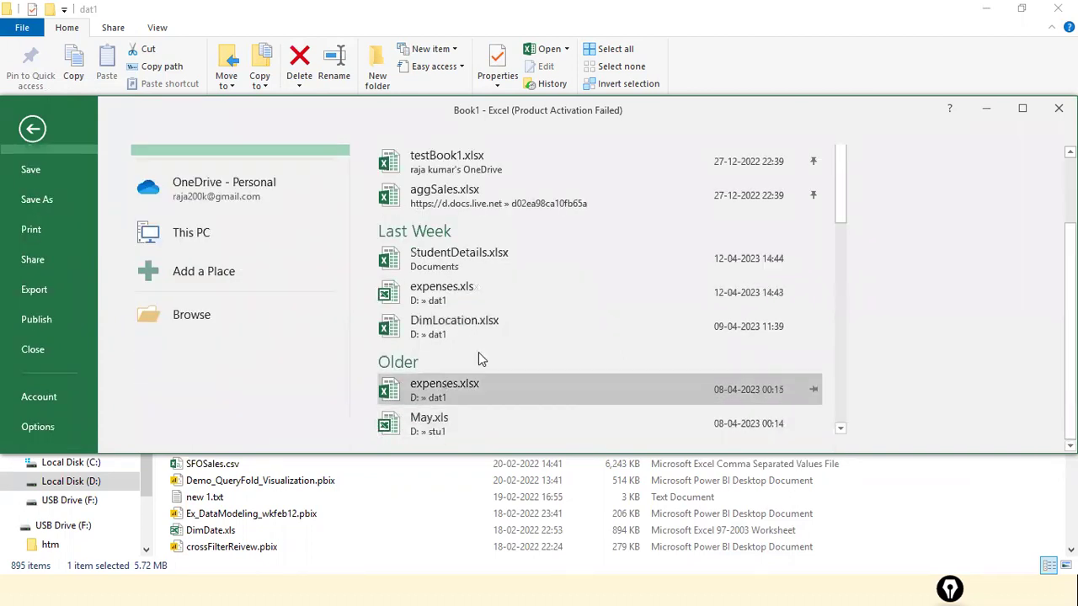
pyautogui.press('Escape')
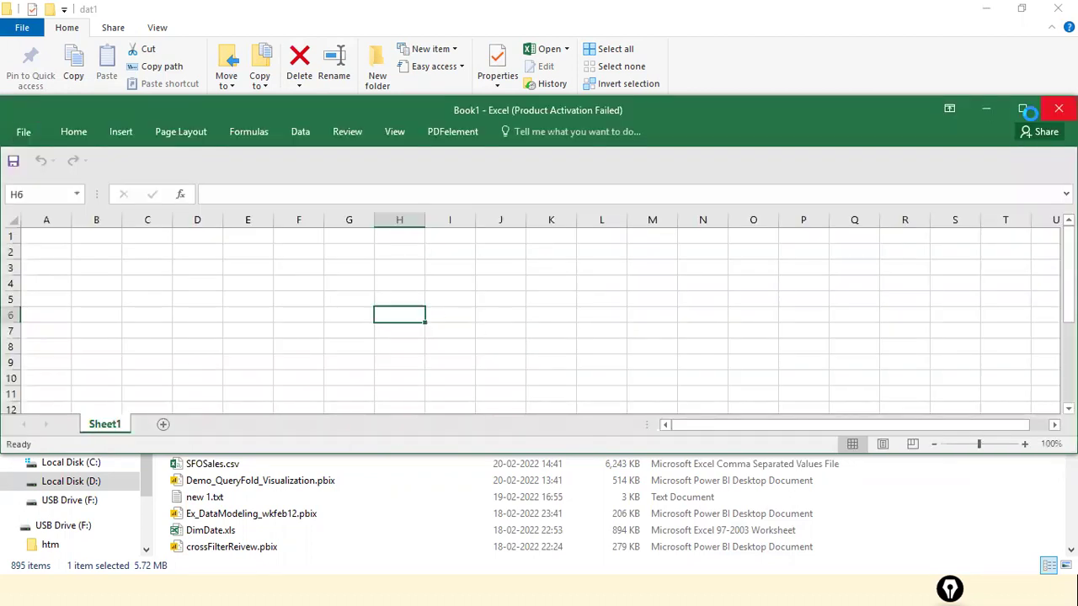
pyautogui.click(1058, 110)
# Step: Look for files in the dat1 folder whose names begin with "sales"
pyautogui.write('sales')
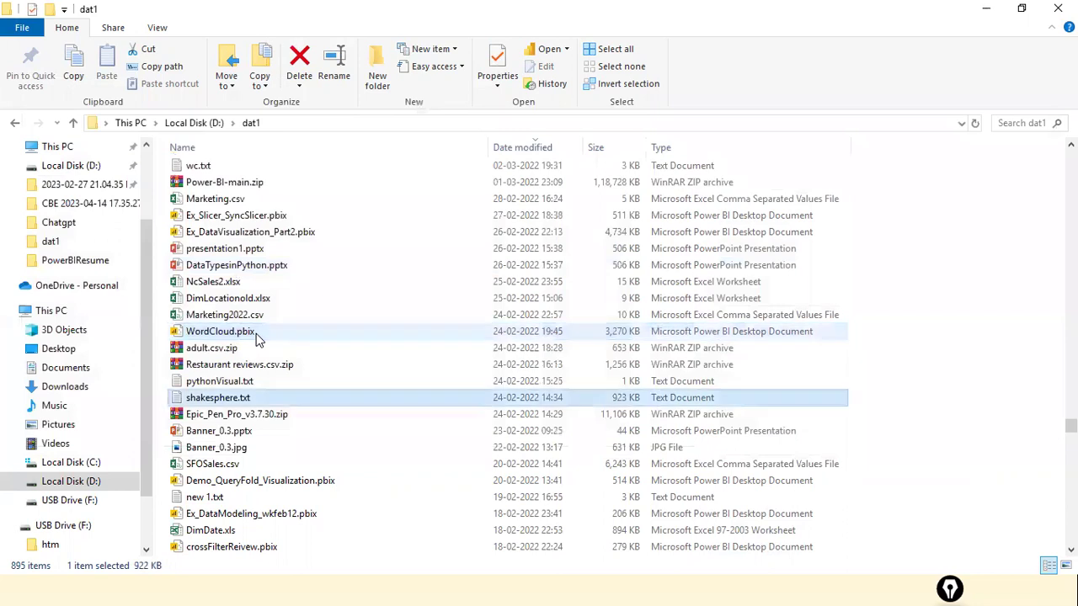
pyautogui.write('-')
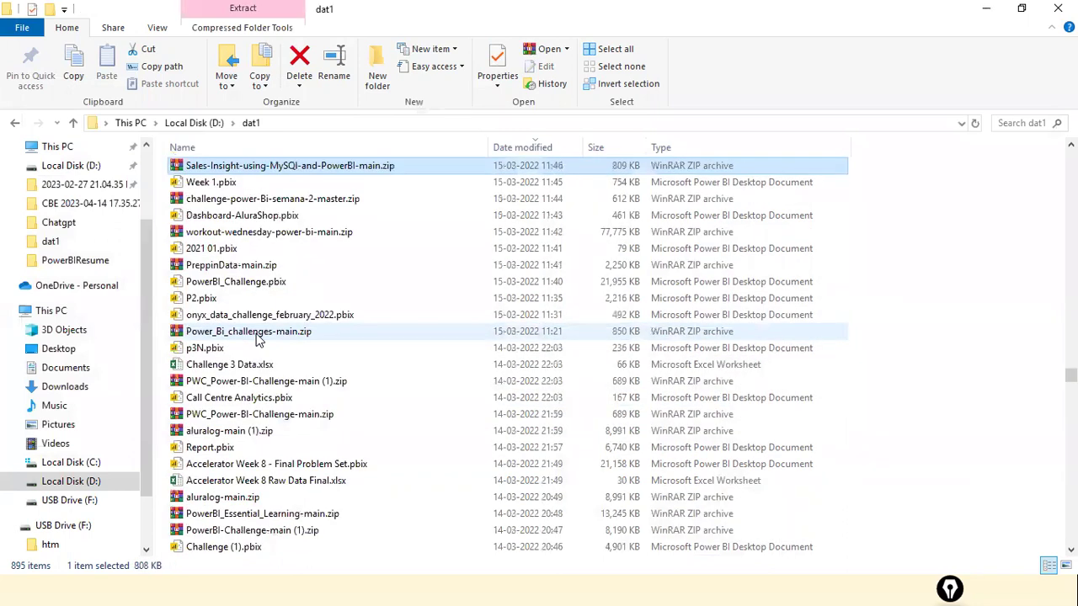
pyautogui.press('s')
pyautogui.press('s')
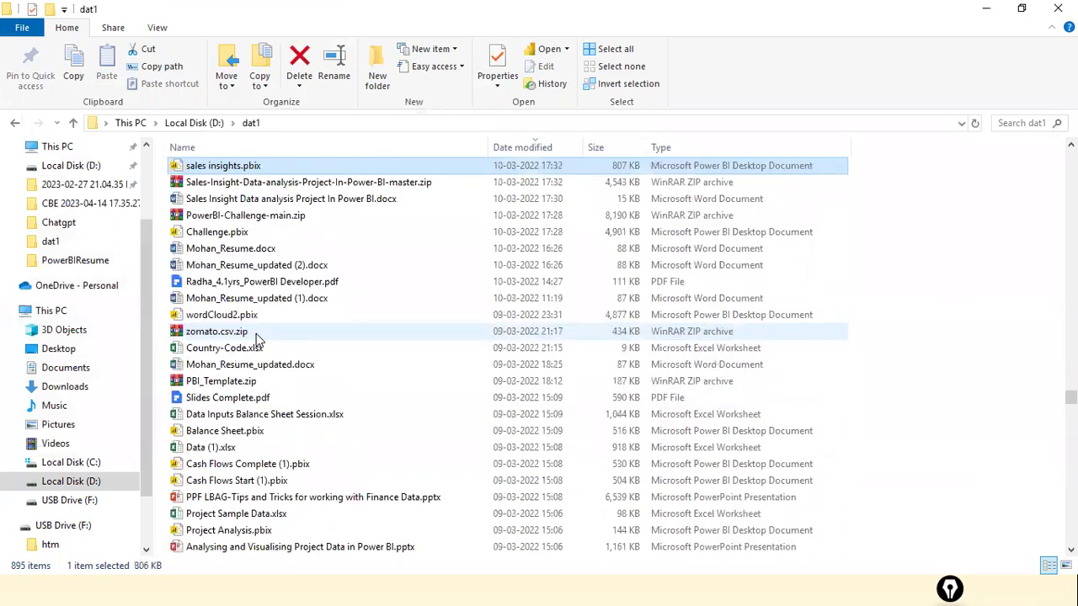
pyautogui.click(286, 266)
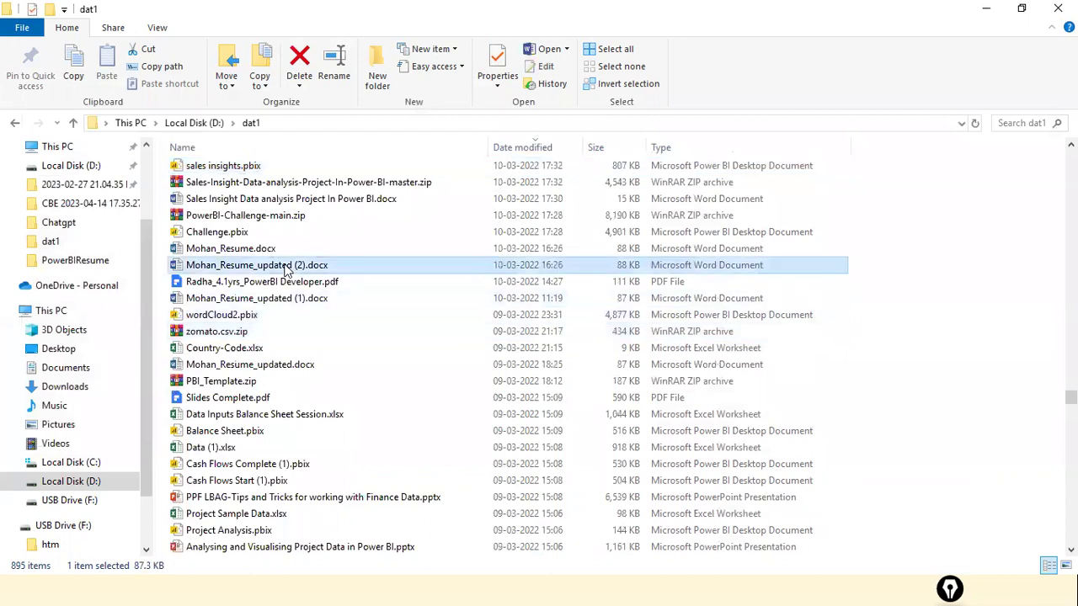
pyautogui.press('s')
pyautogui.press('s')
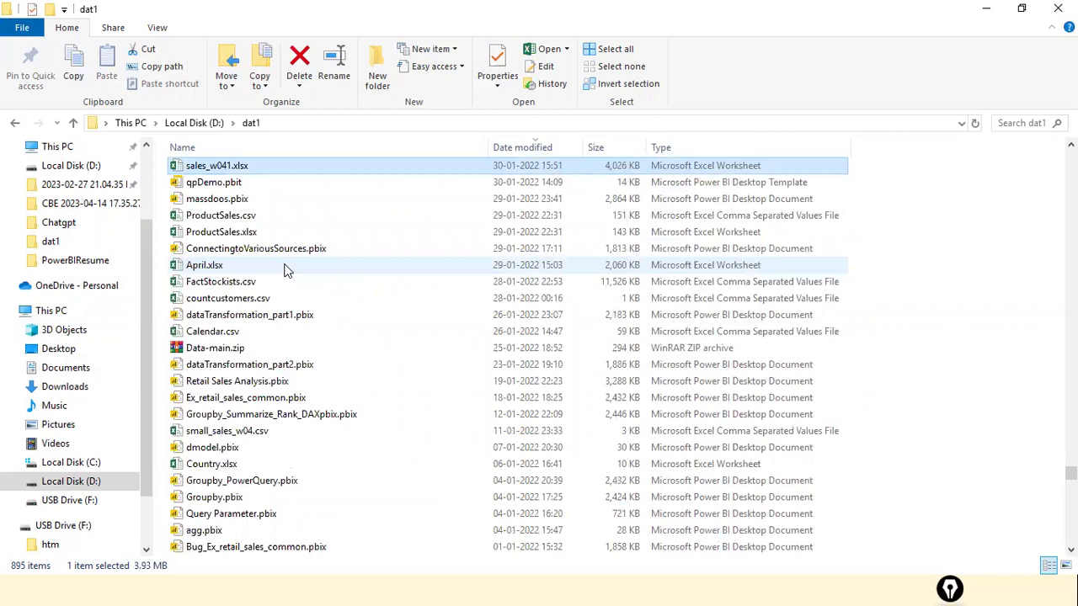
# Step: Look for a file in the dat1 folder whose name begins with "sales_w04." and check the neighbouring files
pyautogui.scroll(4, 285, 270)
pyautogui.scroll(2, 280, 281)
pyautogui.click(279, 281)
pyautogui.press('s')
pyautogui.press('a')
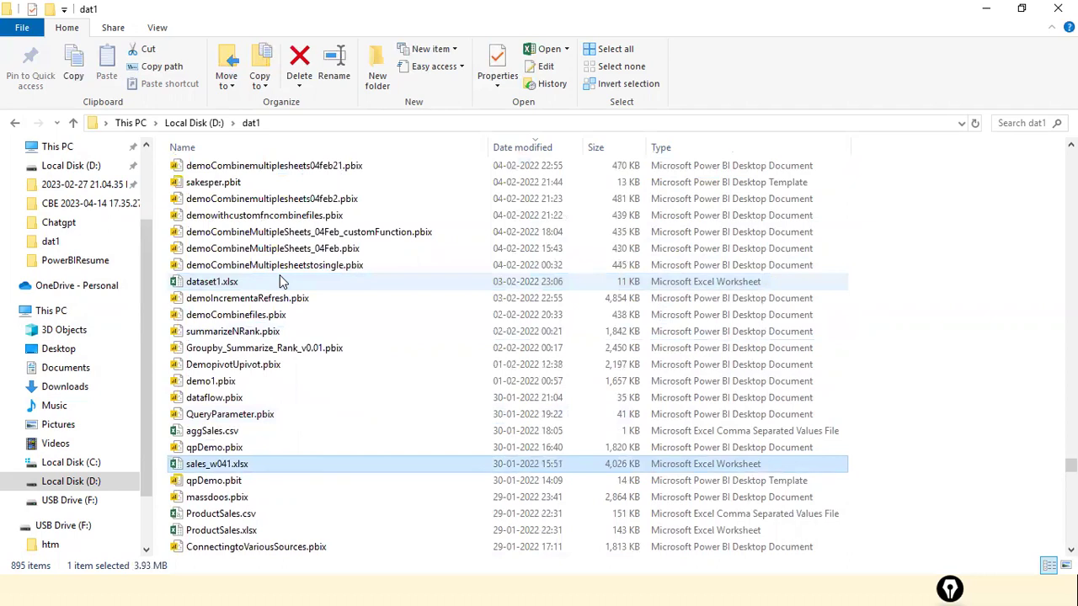
pyautogui.write('sales_w04.')
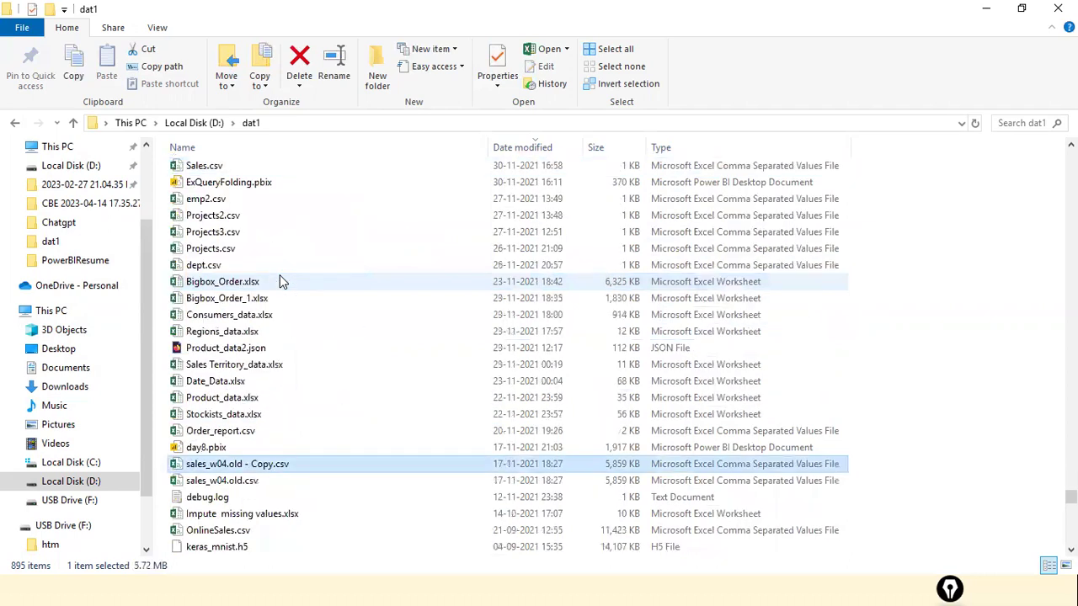
pyautogui.scroll(15, 279, 282)
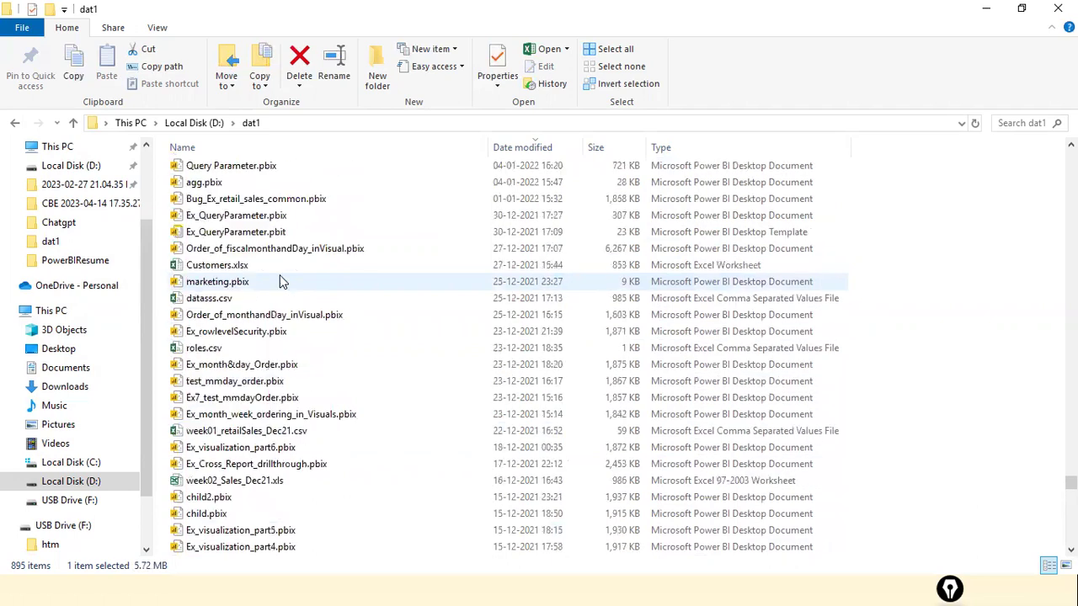
pyautogui.click(282, 282)
pyautogui.scroll(12, 282, 281)
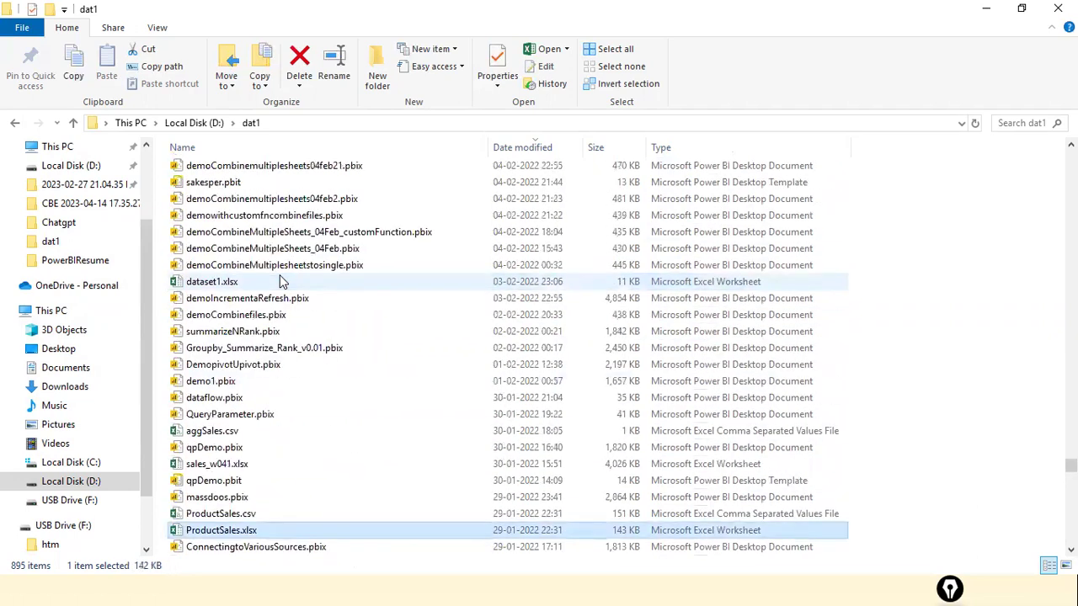
pyautogui.press('Home')
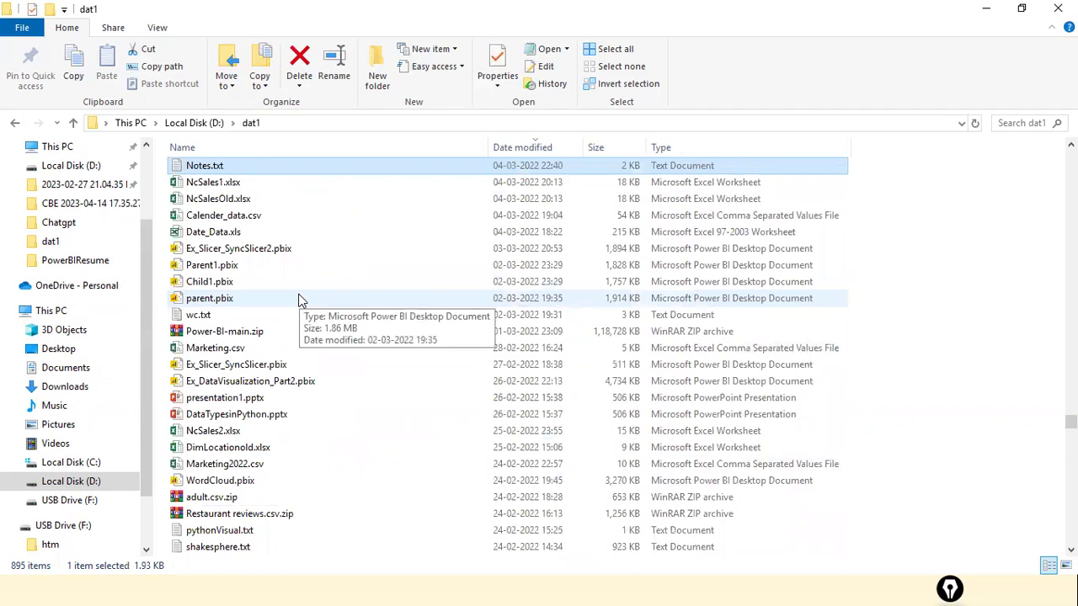
# Step: Try to open D:\dat1\sales_w04.scv in Notepad with a run command, and decline creating a new file
pyautogui.press('super')
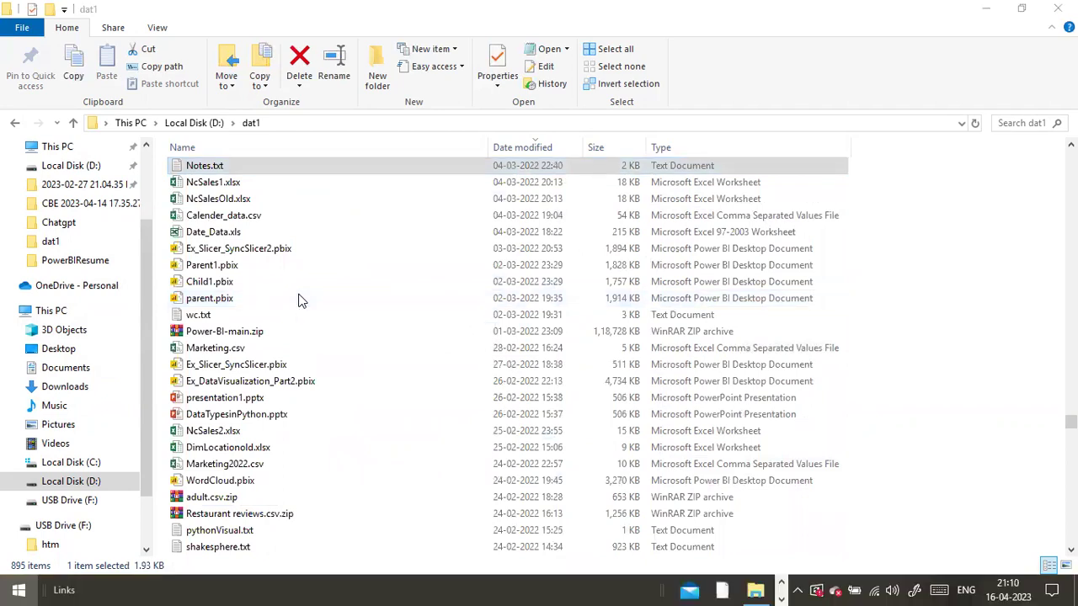
pyautogui.write('notepad sales')
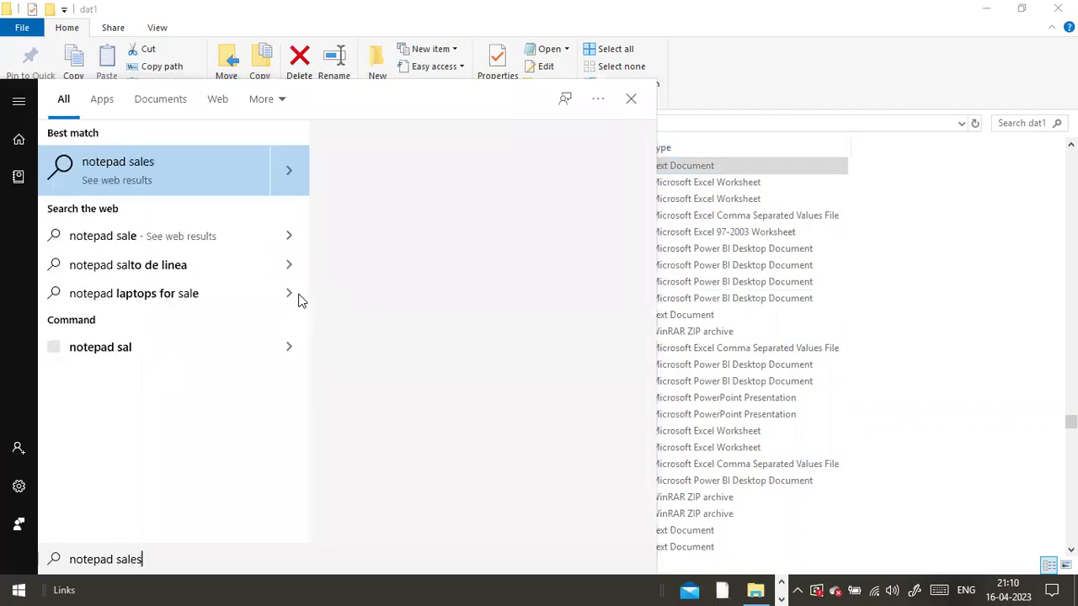
pyautogui.hotkey('ctrl', 'Left')
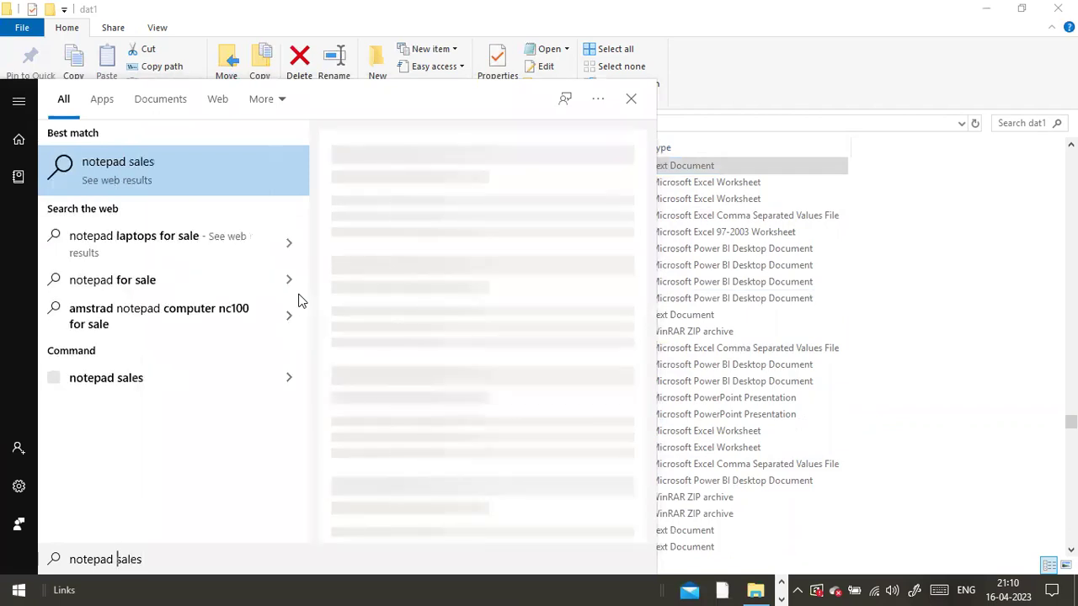
pyautogui.write('D:\\dat1\\')
pyautogui.press('End')
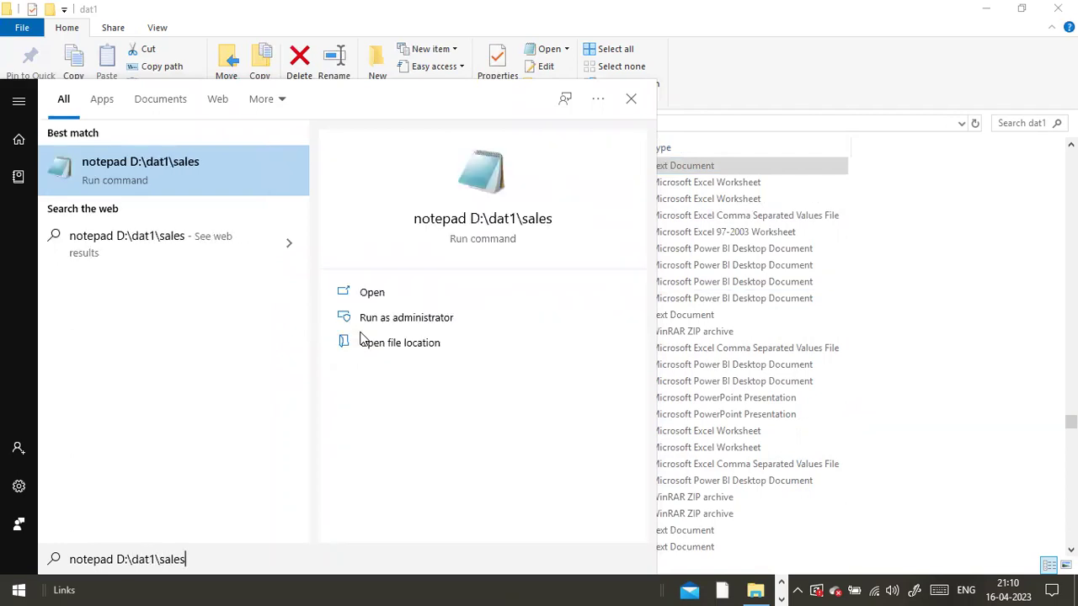
pyautogui.write('_w04.scv')
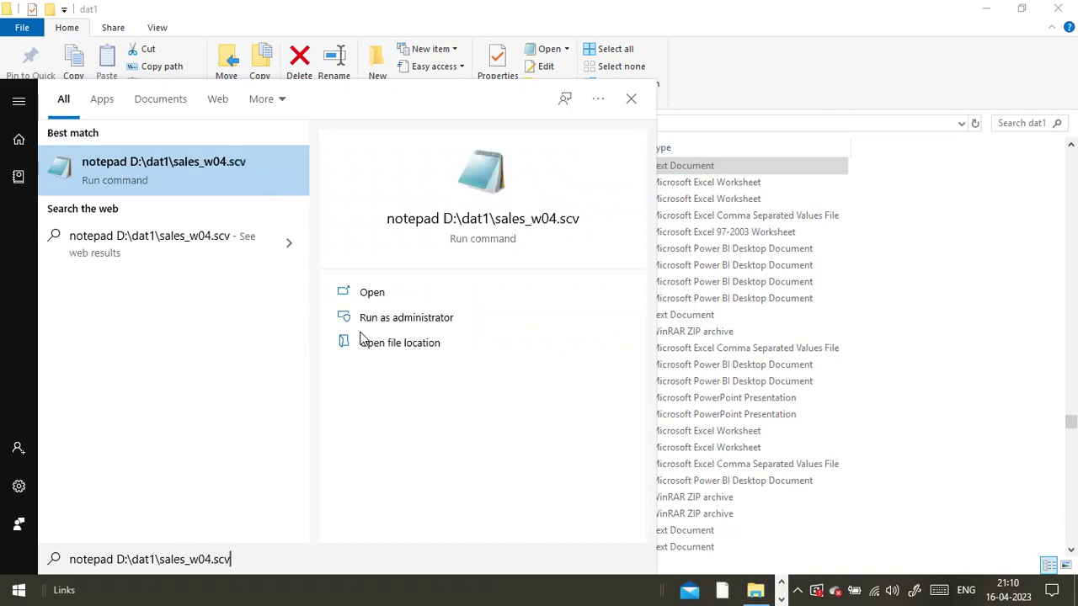
pyautogui.press('Return')
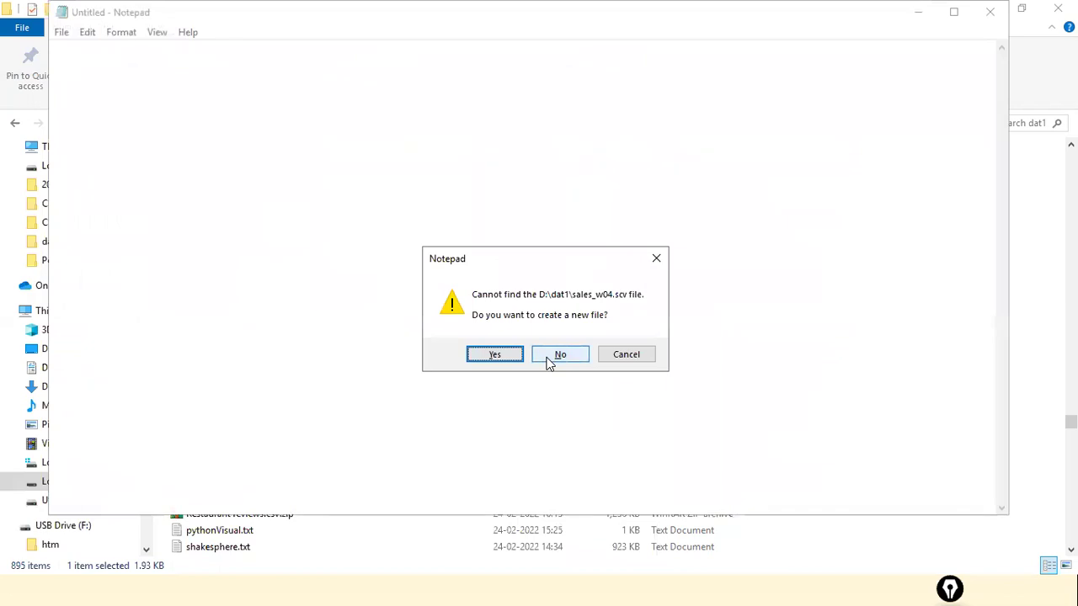
pyautogui.click(621, 355)
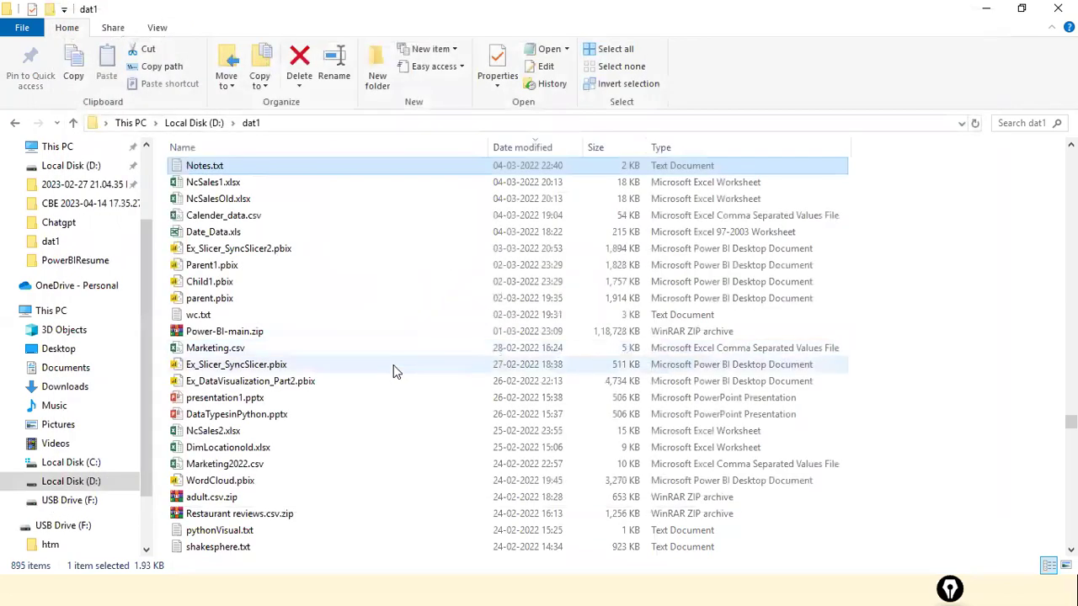
# Step: Open d:\dat1\sales_w04.csv in Notepad with a run command
pyautogui.press('super')
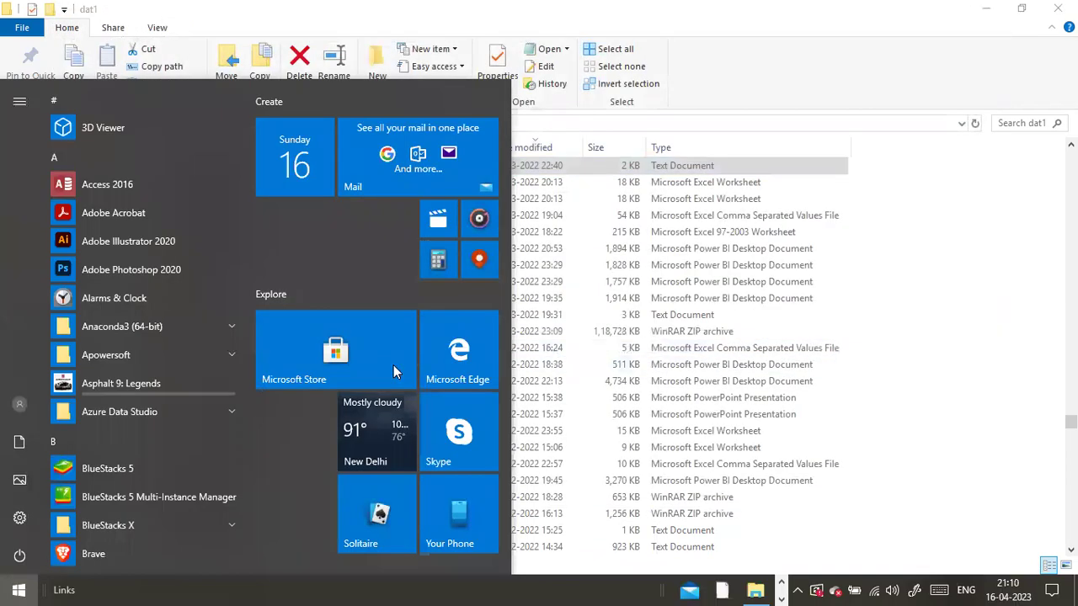
pyautogui.write('notepad d:')
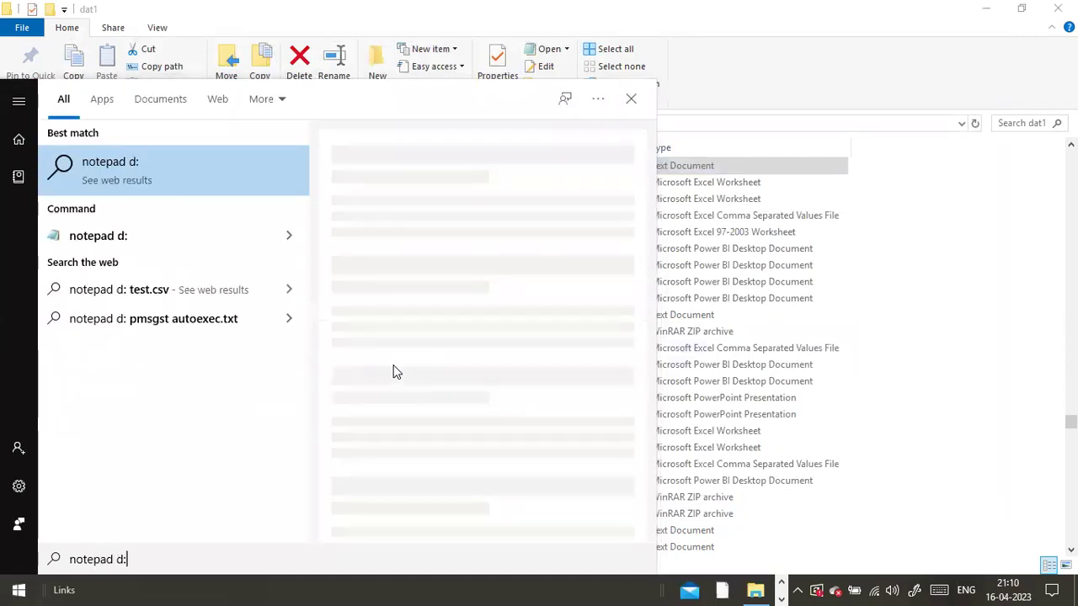
pyautogui.write('\\dat1')
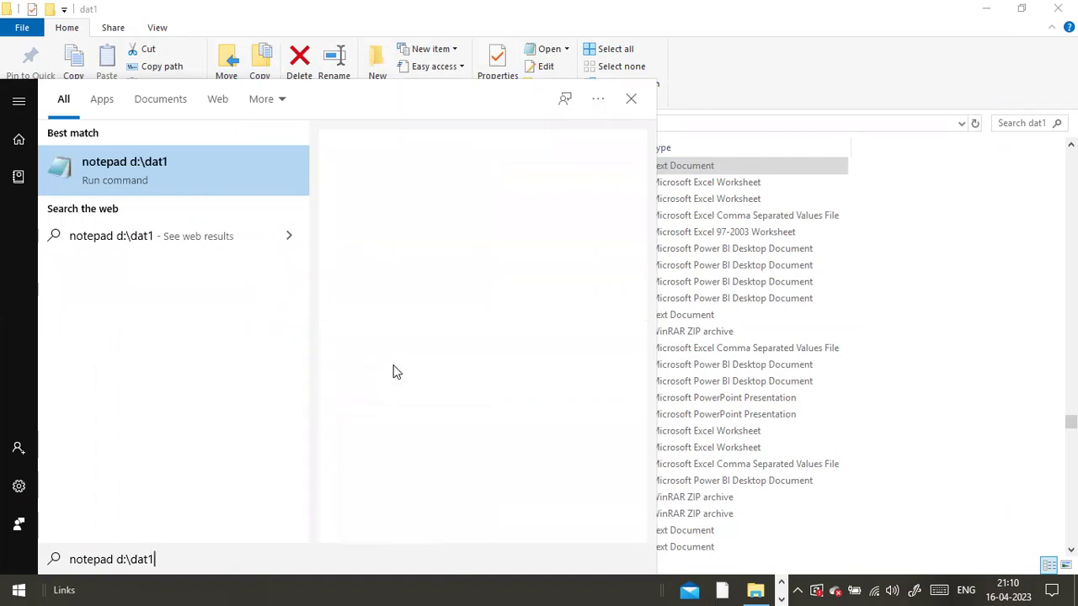
pyautogui.write('\\sales')
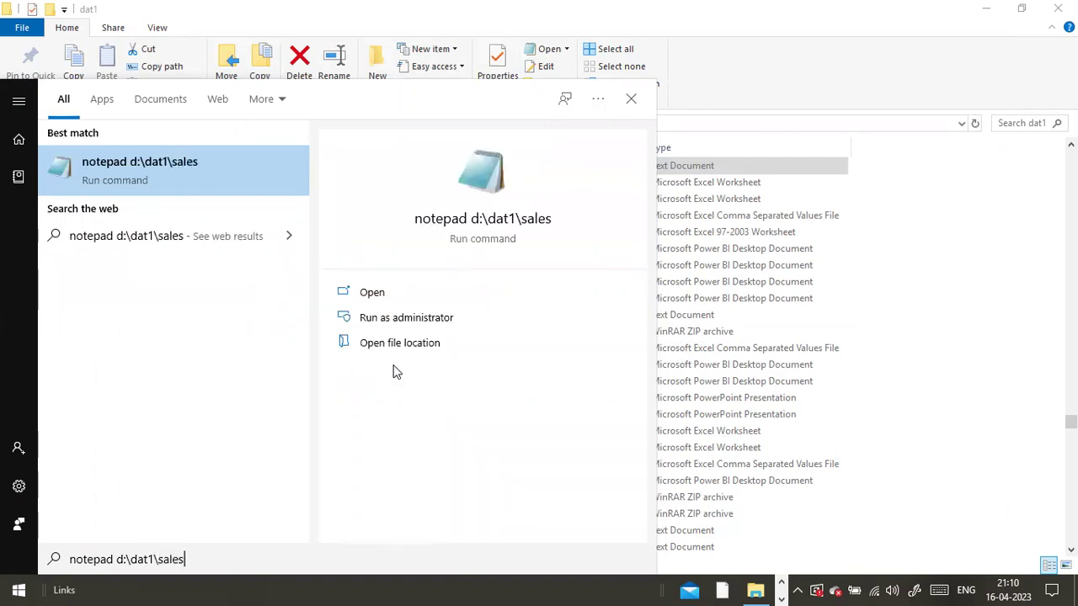
pyautogui.write('_w04.csv')
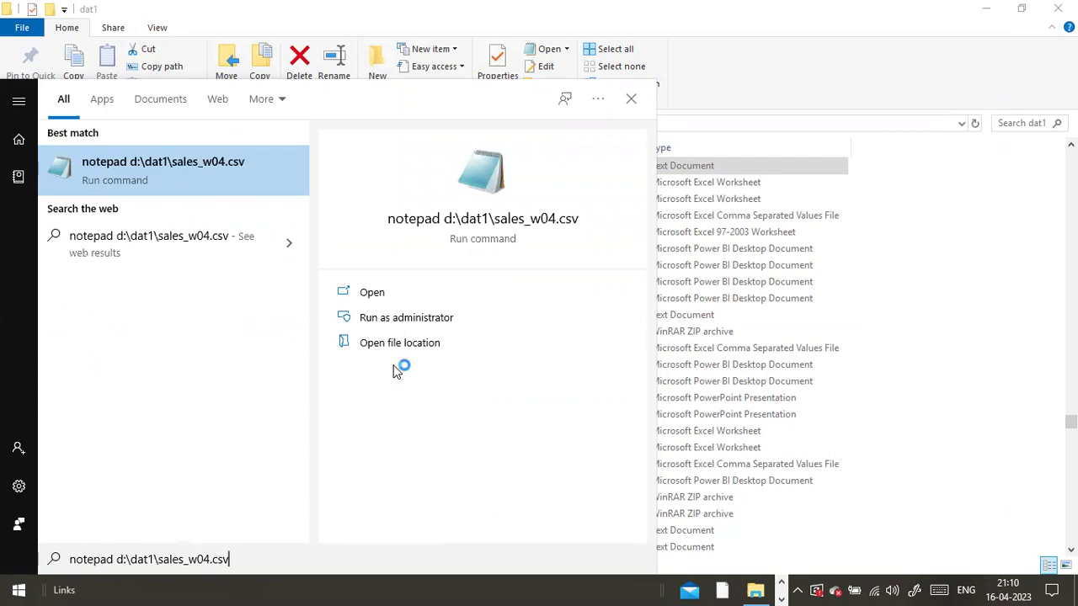
pyautogui.press('Return')
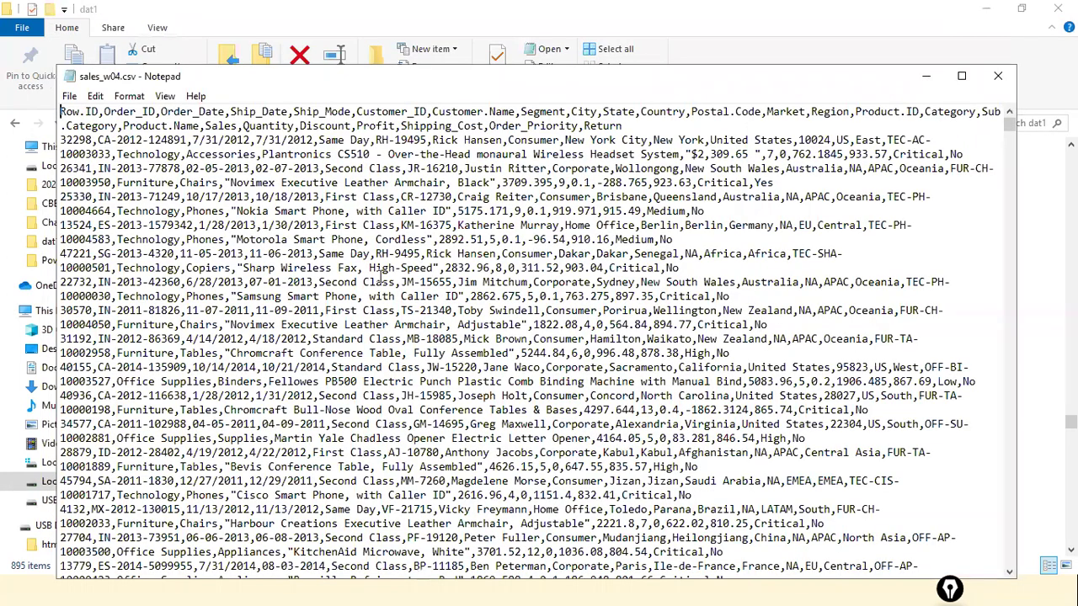
# Step: Examine the header row of sales_w04.csv, checking the column names and the commas that separate them
pyautogui.click(99, 111)
pyautogui.hotkey('shift', 'Right')
pyautogui.click(117, 126)
pyautogui.moveTo(118, 126); pyautogui.dragTo(125, 126)
pyautogui.click(123, 126)
pyautogui.moveTo(100, 112); pyautogui.dragTo(60, 112)
pyautogui.click(86, 112)
pyautogui.moveTo(81, 112); pyautogui.dragTo(87, 112)
pyautogui.hotkey('ctrl', 'z')
# Step: Match the Row.ID and Order_ID headers with their values in the first record, and close Notepad
pyautogui.moveTo(90, 139); pyautogui.dragTo(60, 140)
pyautogui.click(97, 139)
pyautogui.moveTo(104, 111); pyautogui.dragTo(156, 112)
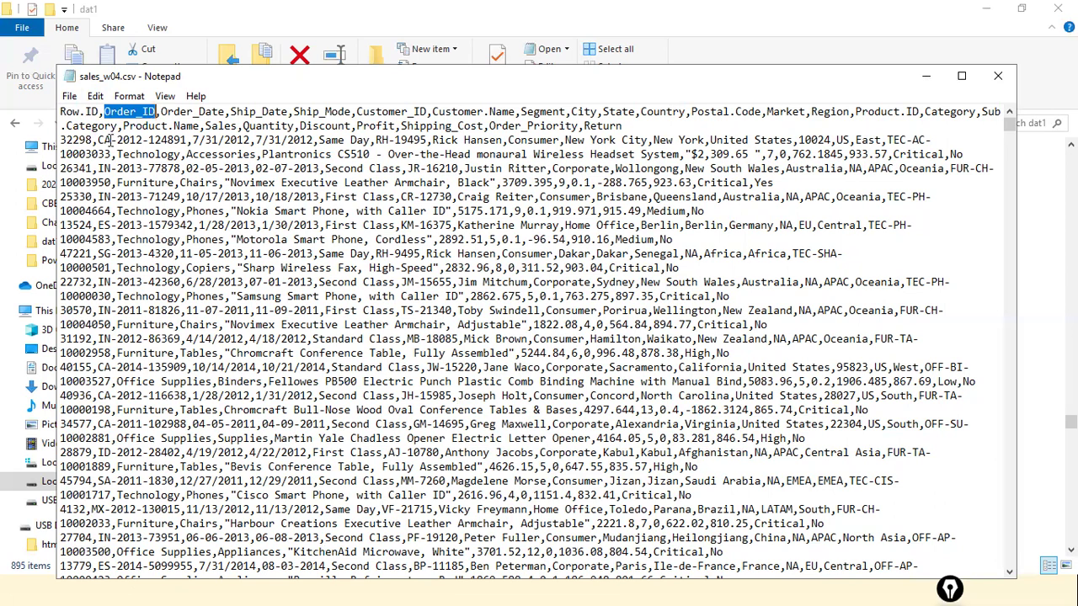
pyautogui.moveTo(98, 140); pyautogui.dragTo(182, 141)
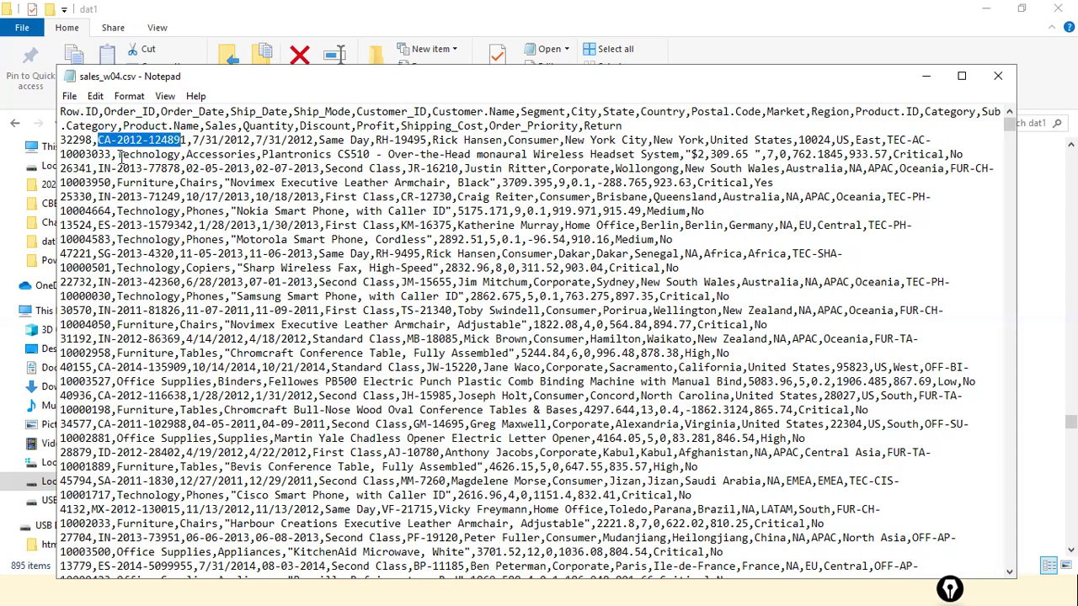
pyautogui.click(250, 153)
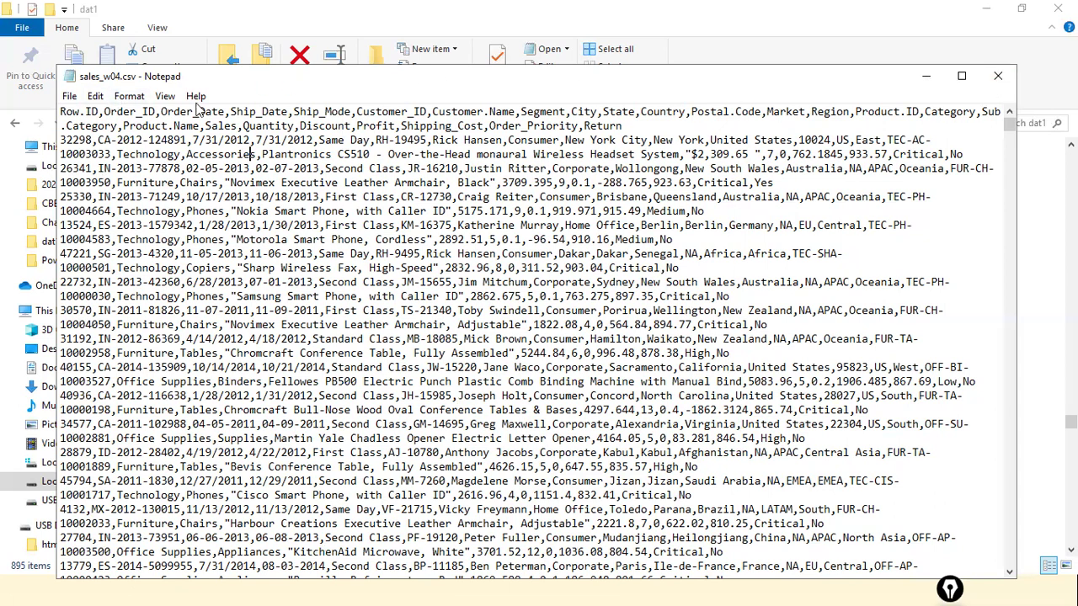
pyautogui.click(999, 75)
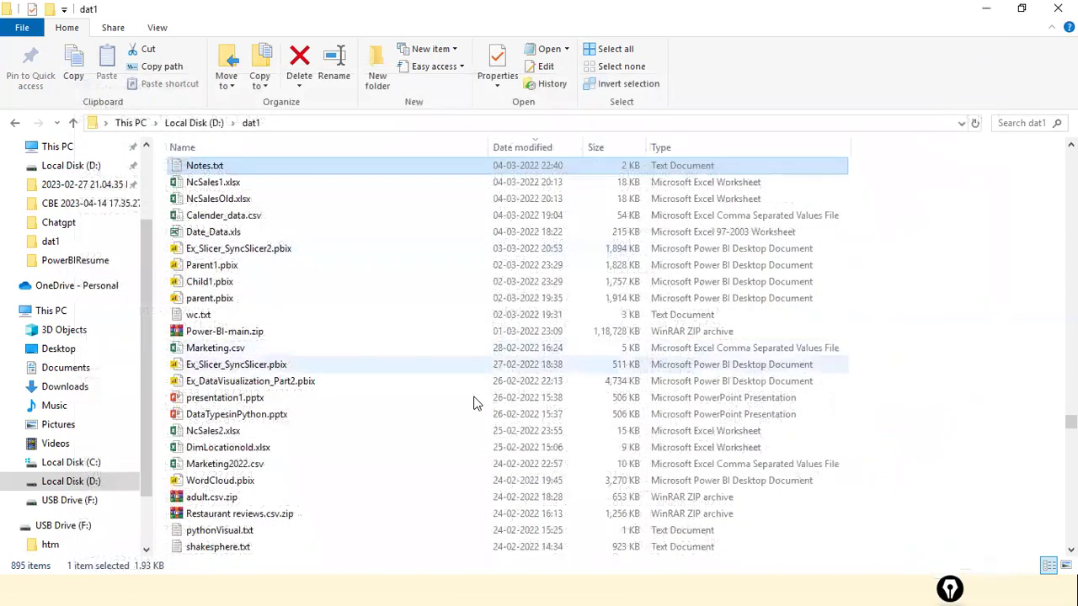
# Step: Switch back to Power BI Desktop and show the sales_w04 rows in Data view from the first column, Order_ID
pyautogui.hotkey('alt', 'Tab')
pyautogui.hotkey('alt', 'Tab')
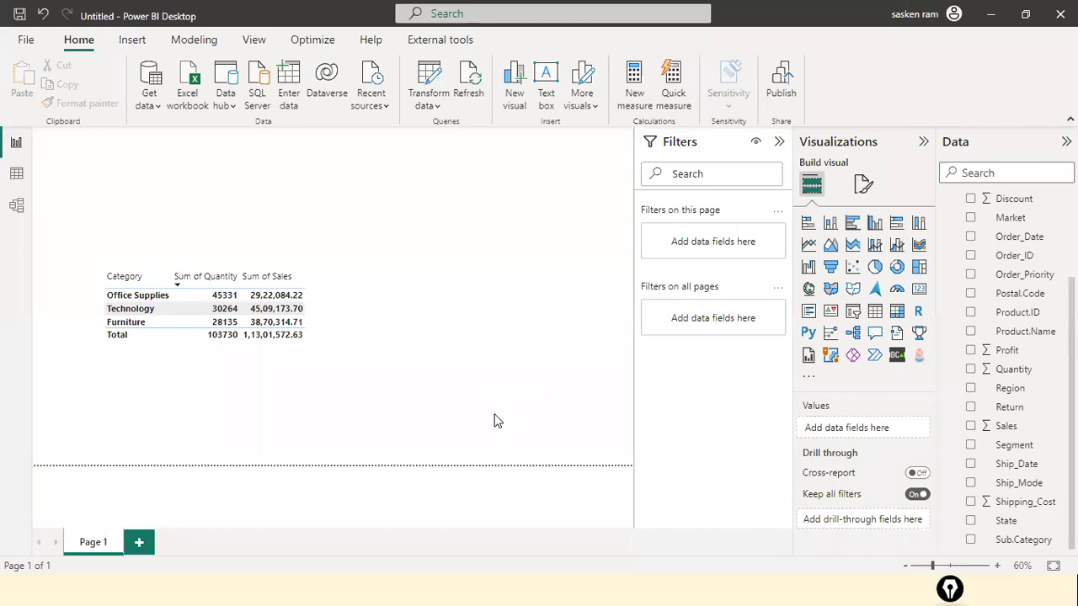
pyautogui.hotkey('alt', 'Tab')
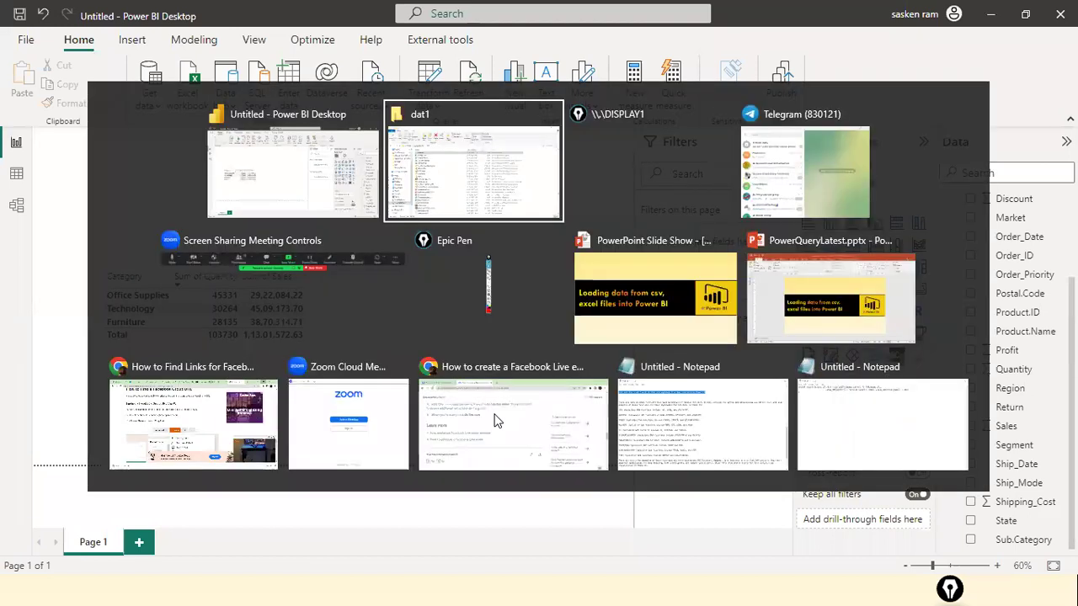
pyautogui.hotkey('alt', 'Tab')
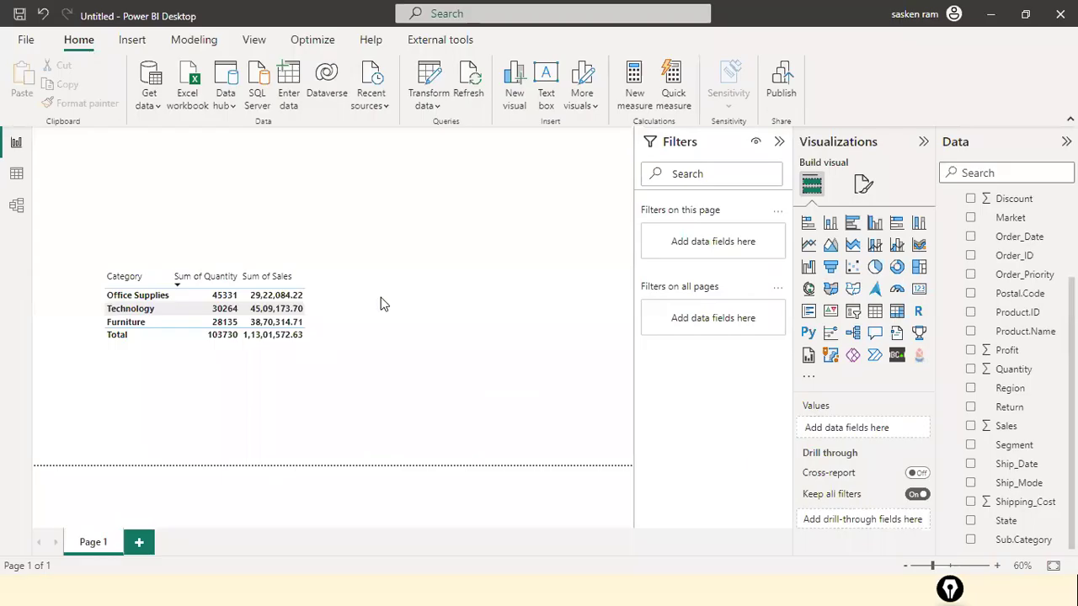
pyautogui.click(15, 179)
pyautogui.moveTo(526, 549); pyautogui.dragTo(4, 481)
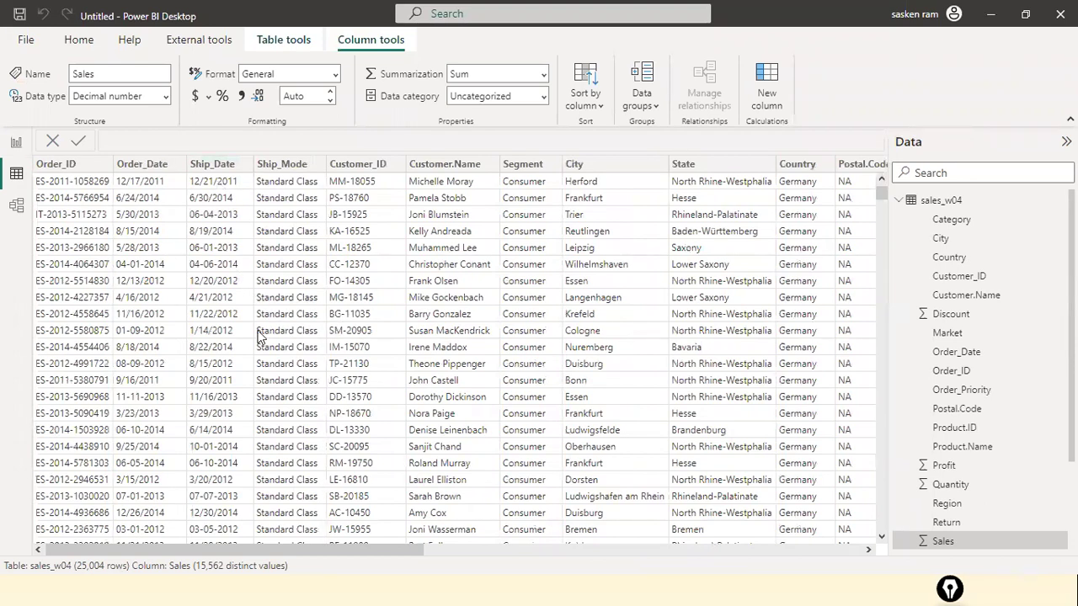
# Step: Reopen the source file d:\dat1\sales_w04.csv in Notepad for comparison with the loaded table
pyautogui.press('super')
pyautogui.write('note')
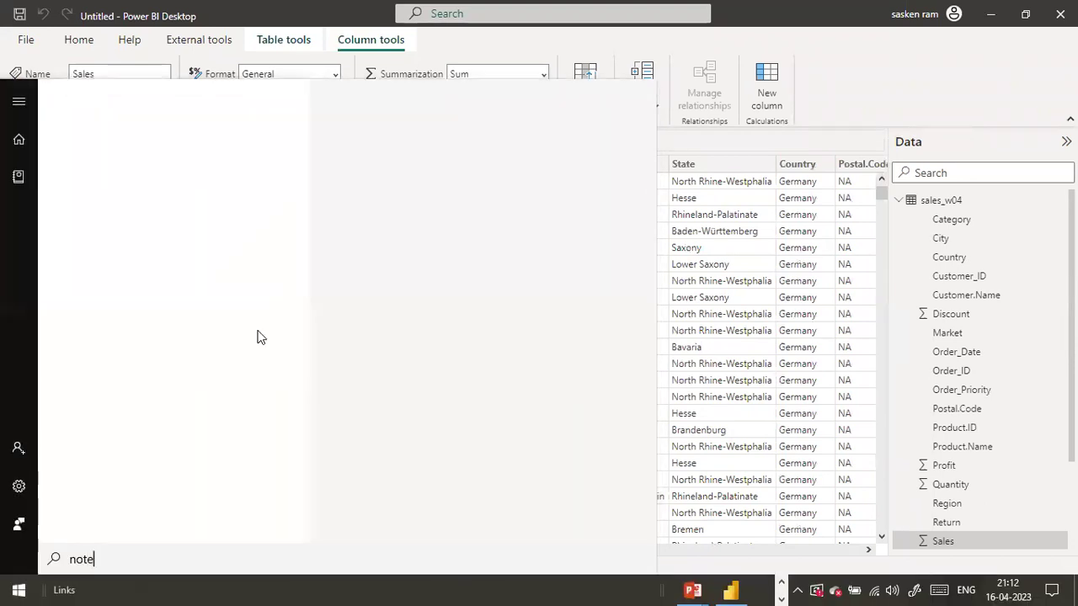
pyautogui.write('pad ')
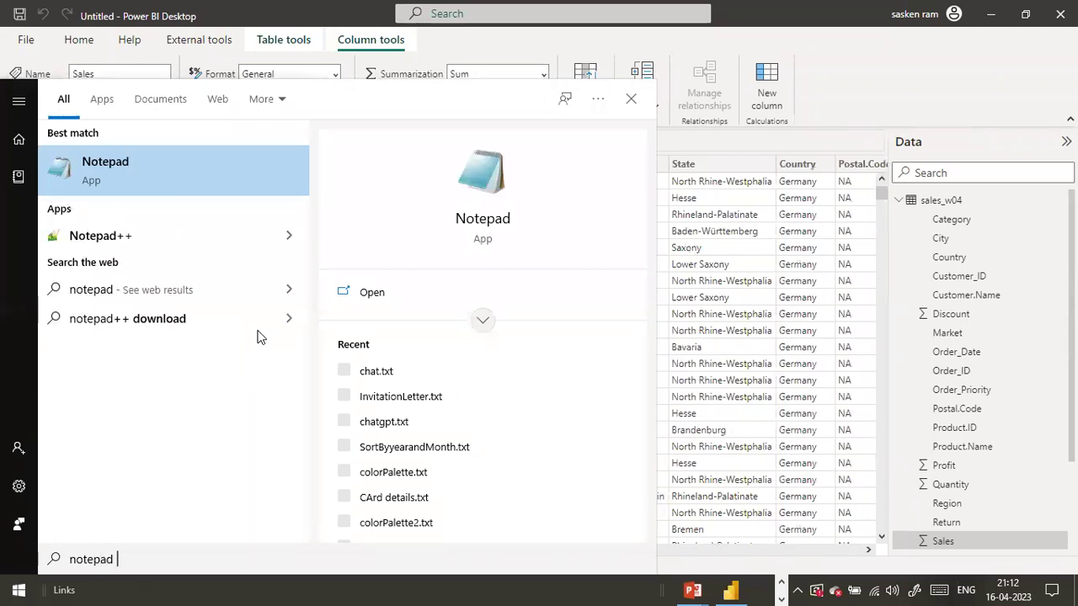
pyautogui.write('d:')
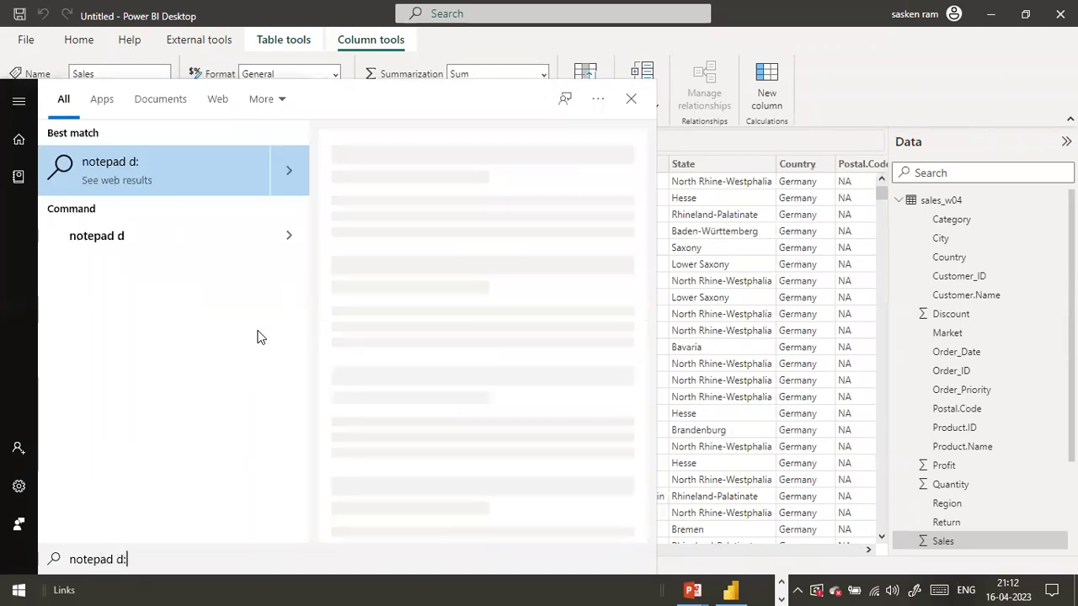
pyautogui.write('\\dat1')
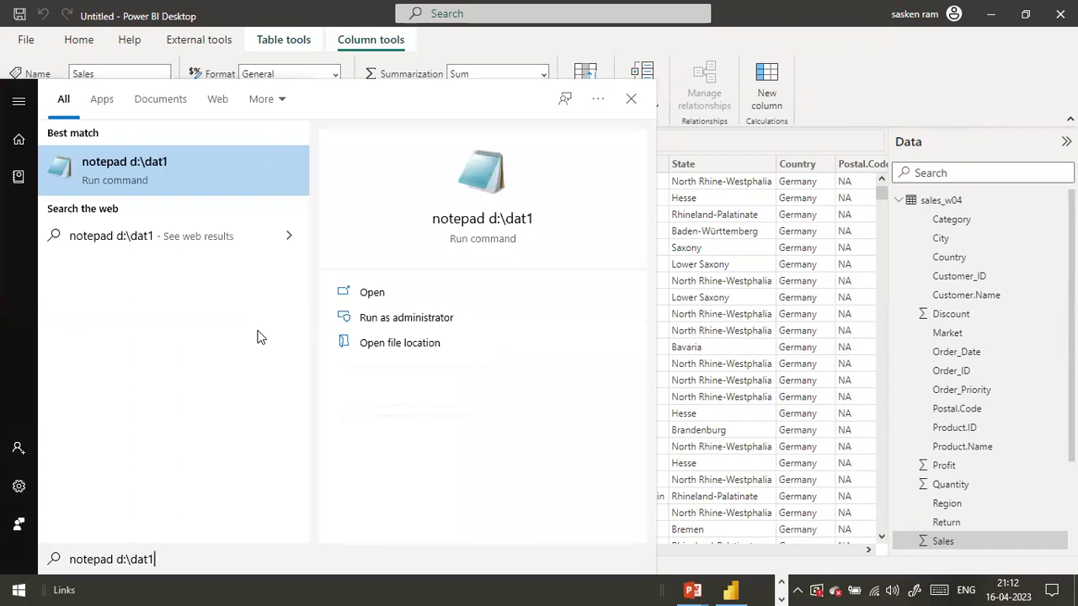
pyautogui.write('\\sales_w04.csv')
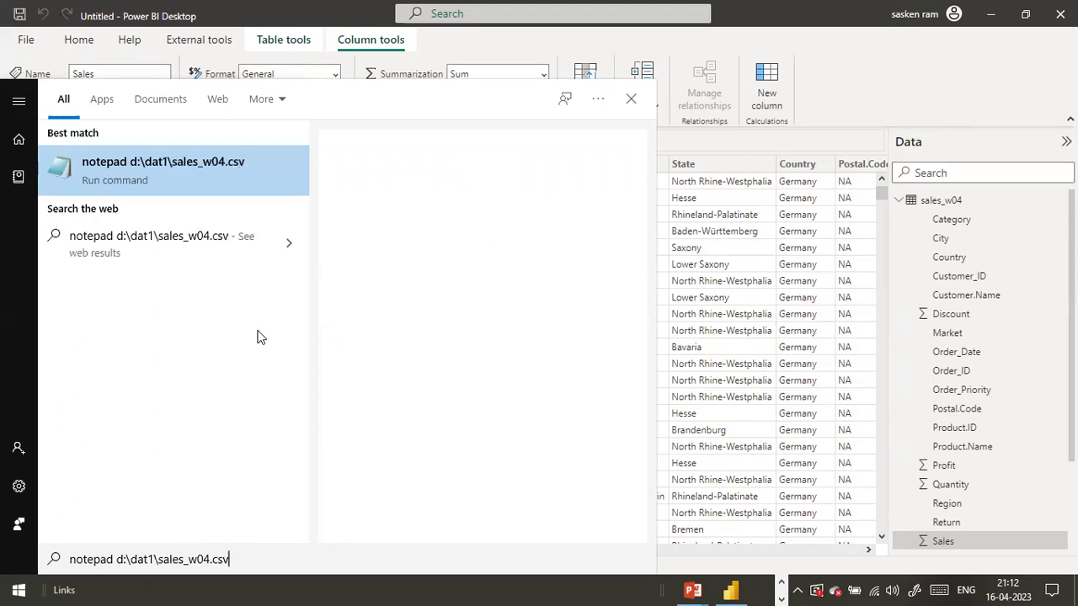
pyautogui.press('Return')
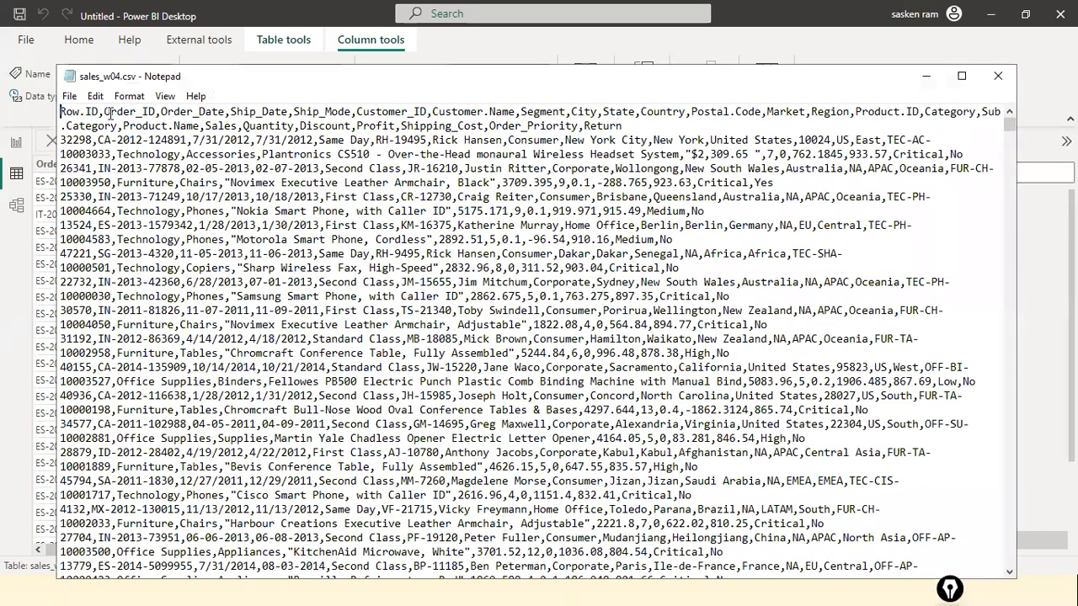
# Step: Compare the CSV's Row.ID header with the columns of the loaded sales_w04 table, and close Notepad
pyautogui.moveTo(95, 111); pyautogui.dragTo(52, 111)
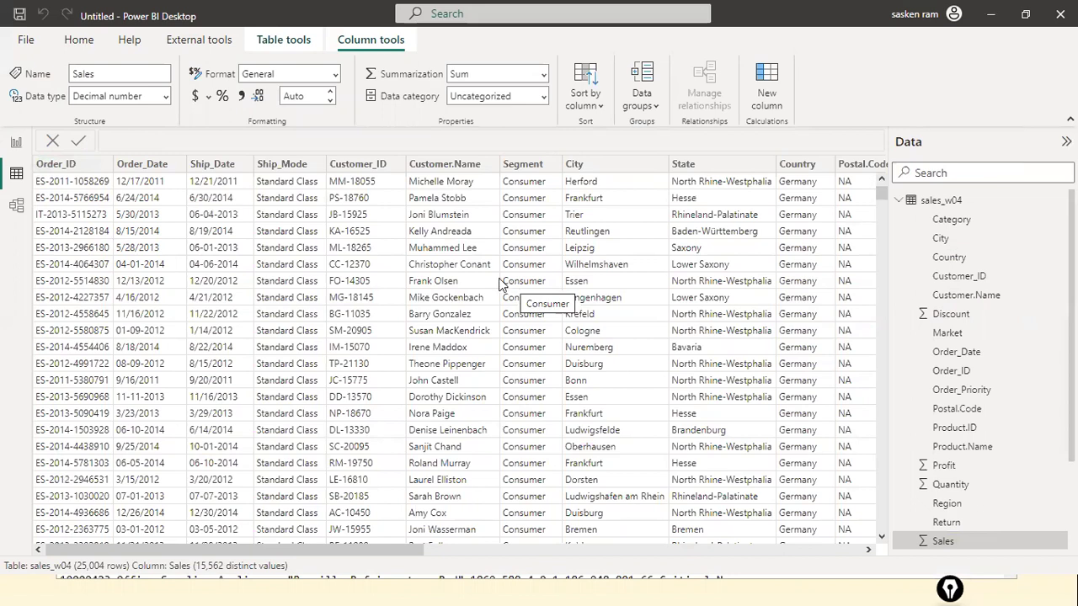
pyautogui.hotkey('alt', 'Tab')
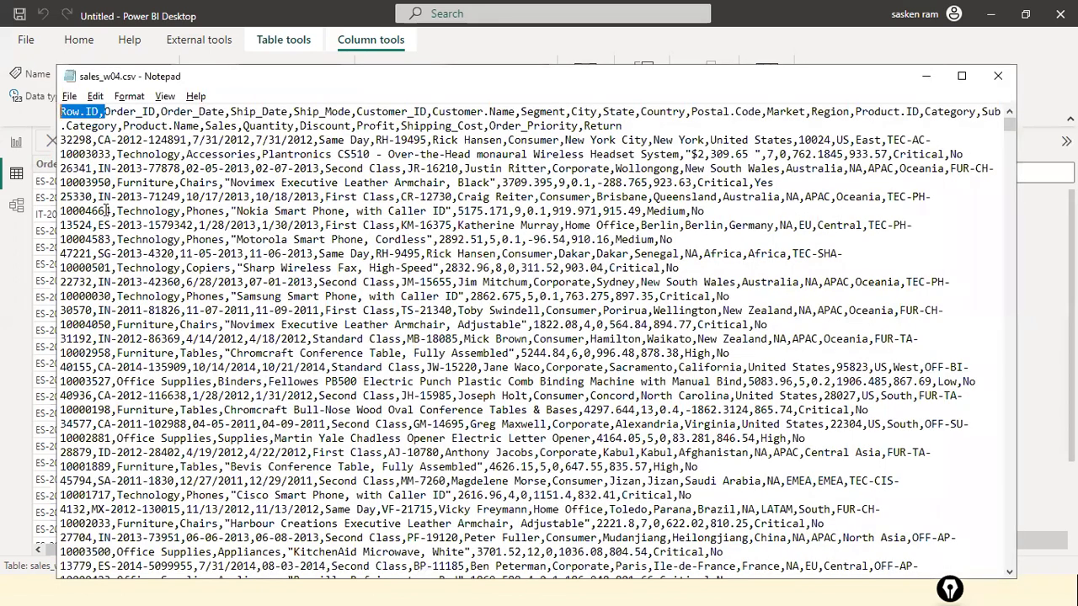
pyautogui.click(213, 138)
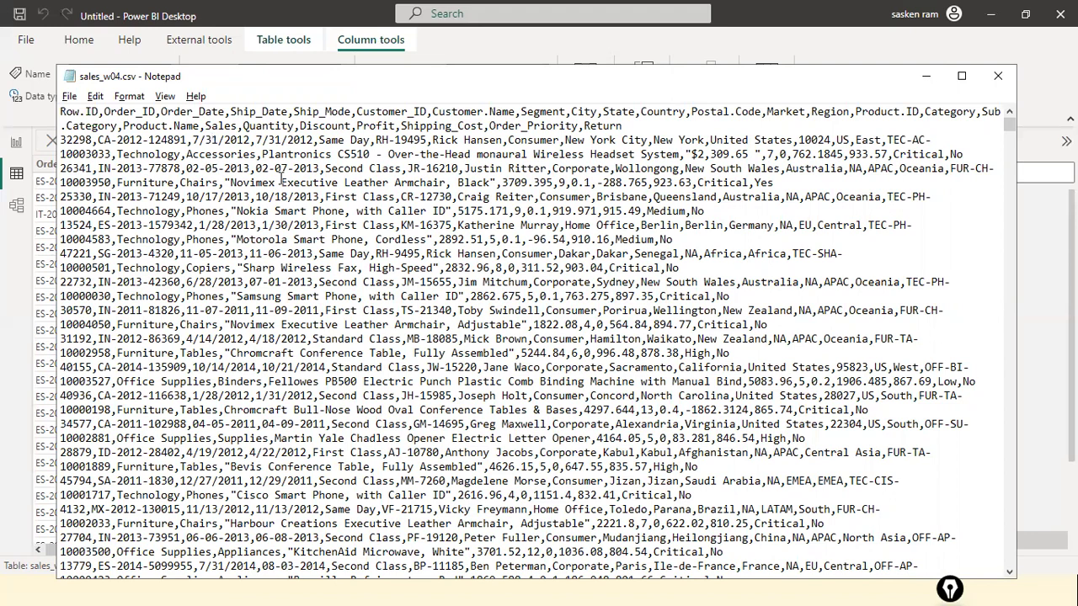
pyautogui.click(998, 76)
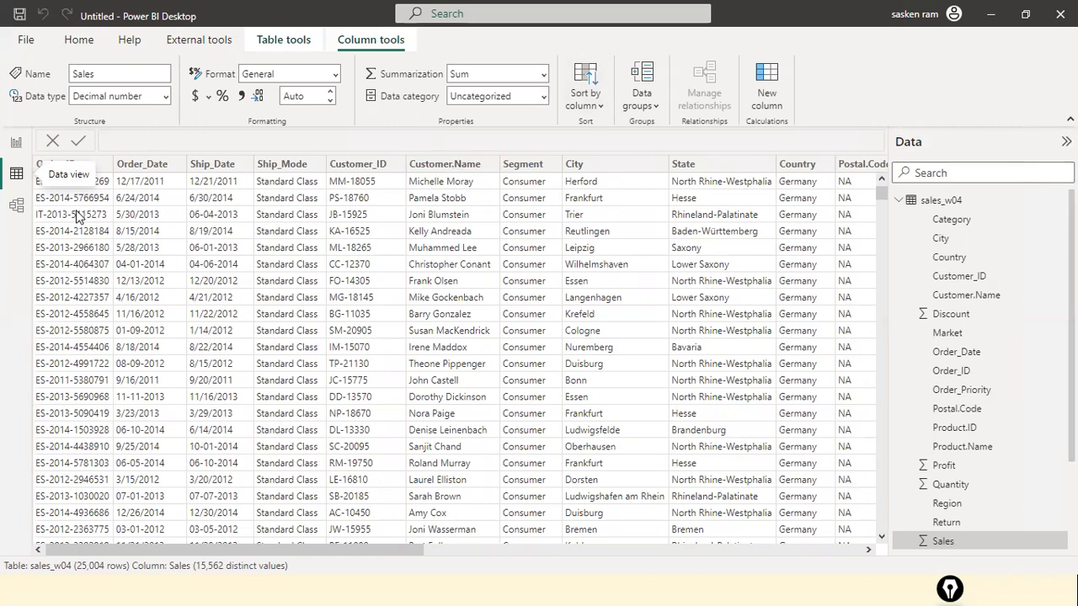
# Step: Check the sales_w04 table in Model view and return to Report view
pyautogui.click(20, 204)
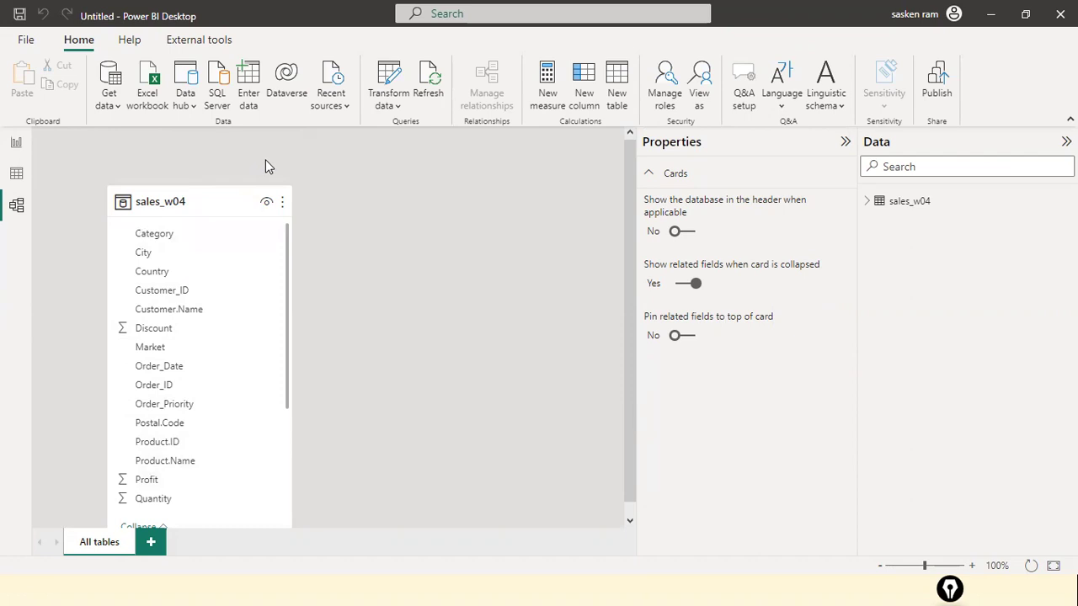
pyautogui.click(16, 142)
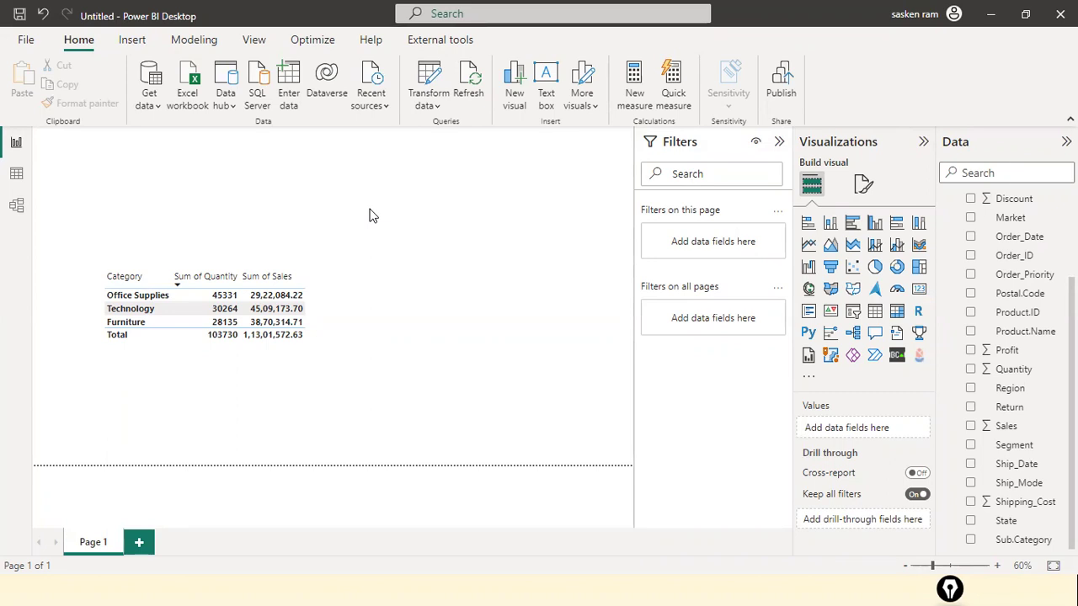
# Step: Reduce the Power BI Desktop window and save the report in the D:\dat1 folder as Load_csv_data_pbi
pyautogui.click(1023, 10)
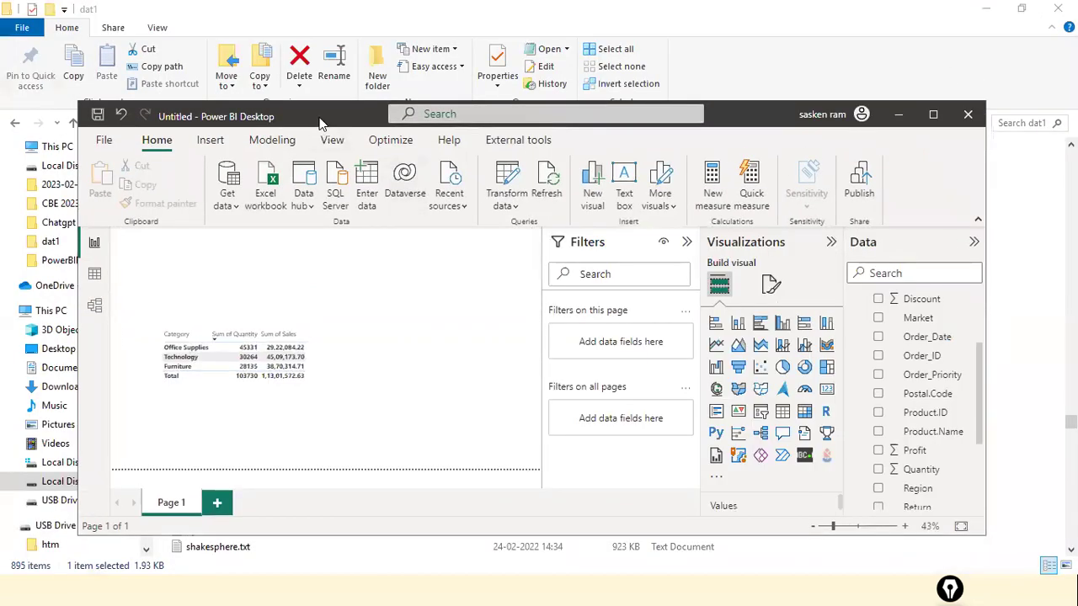
pyautogui.moveTo(320, 124); pyautogui.dragTo(291, 101)
pyautogui.click(942, 92)
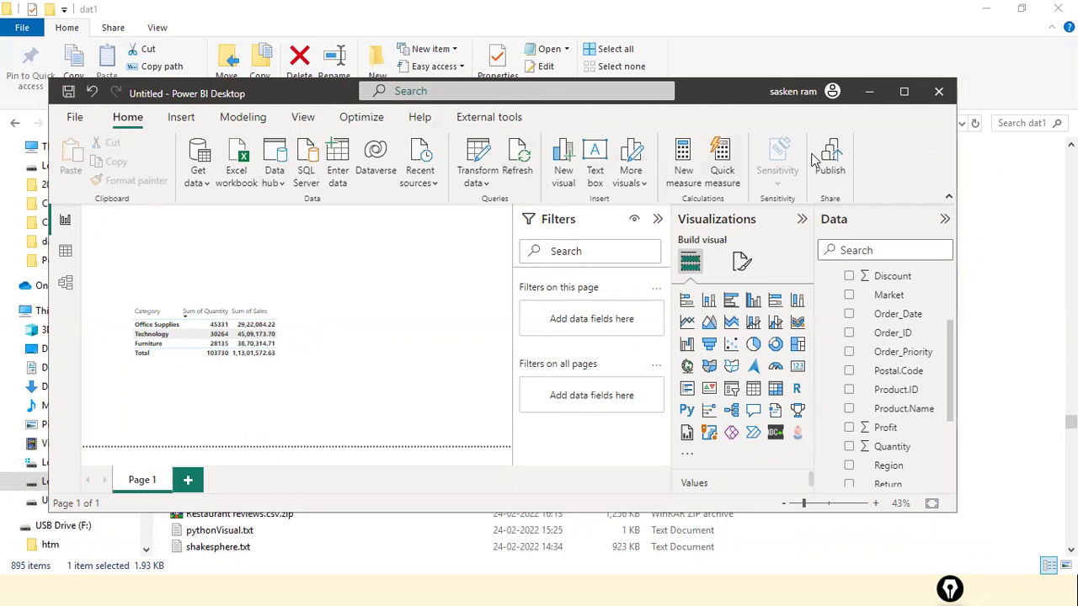
pyautogui.hotkey('alt', 'F4')
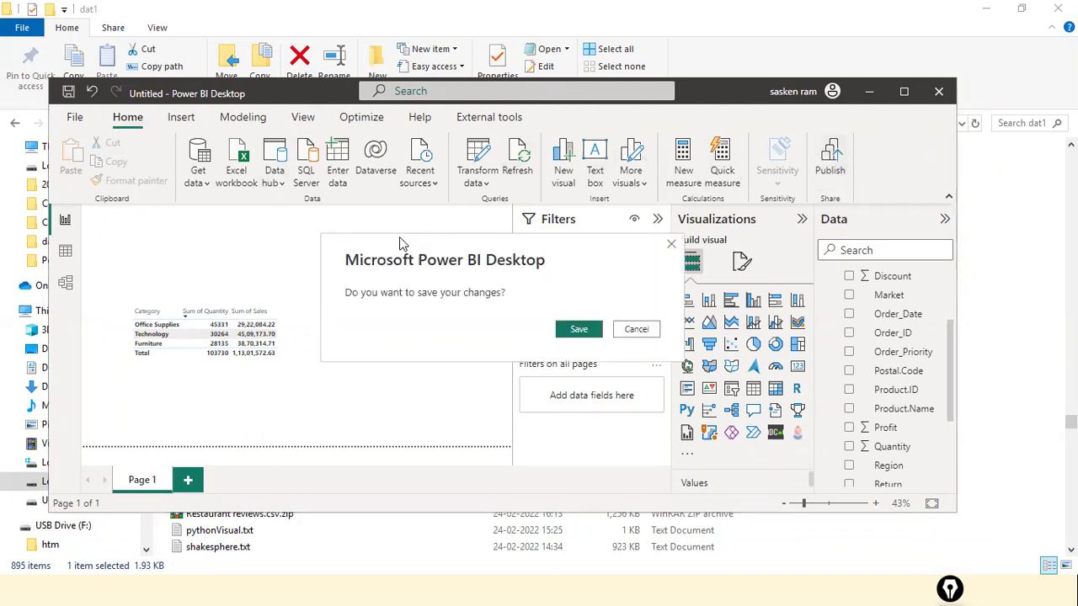
pyautogui.click(590, 328)
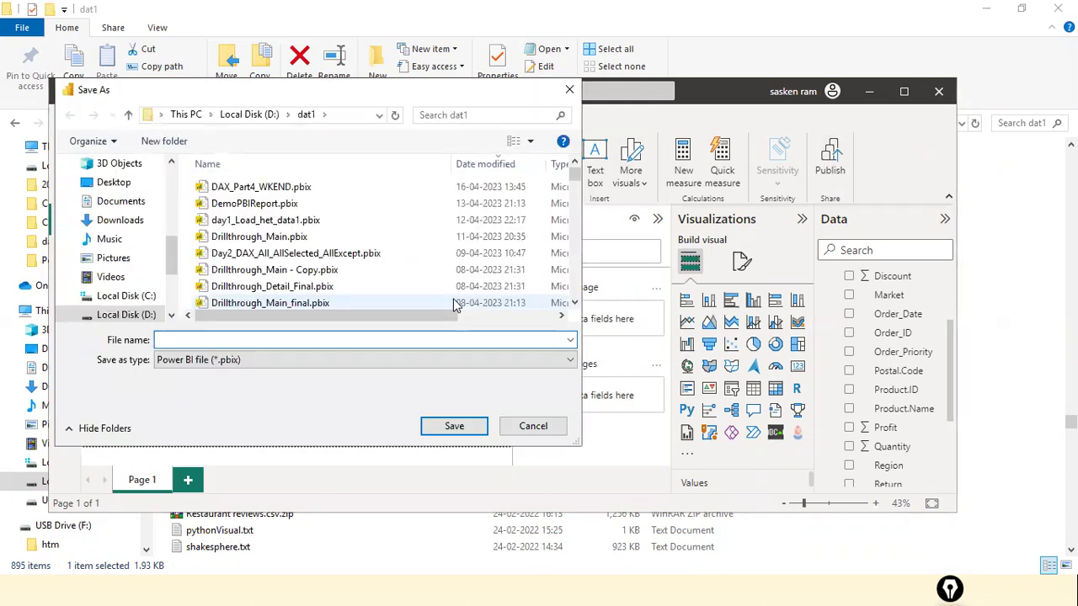
pyautogui.write('dat')
pyautogui.press('BackSpace')
pyautogui.press('BackSpace')
pyautogui.press('BackSpace')
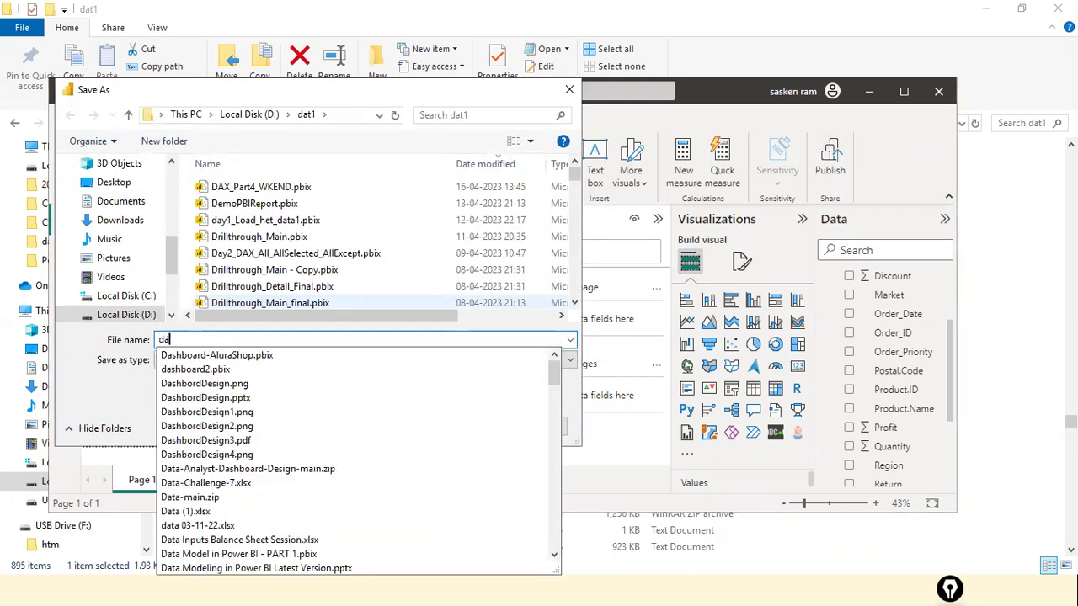
pyautogui.write('Load_csv')
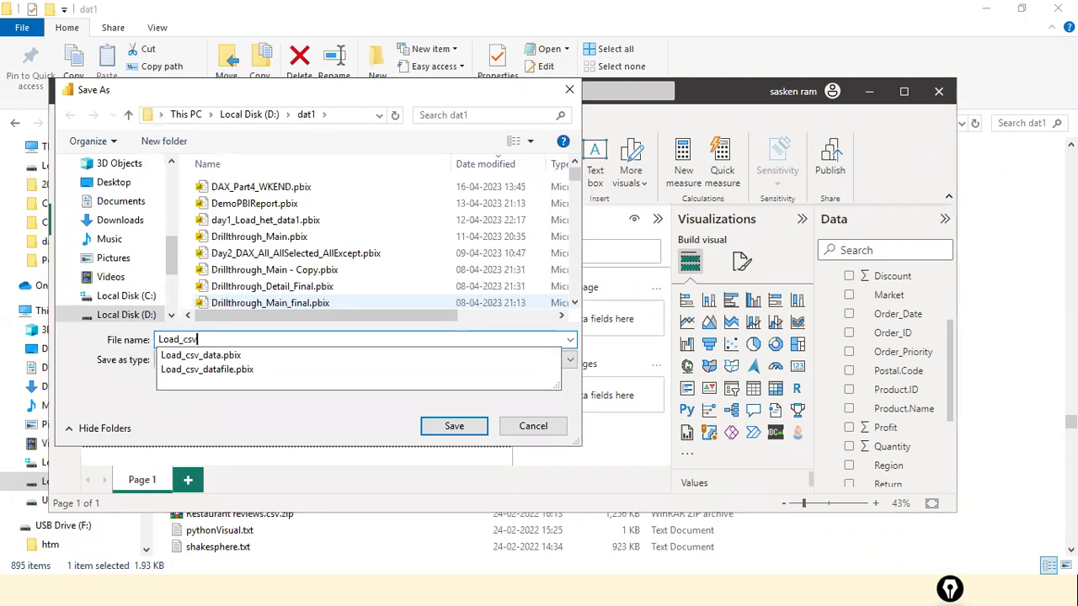
pyautogui.write('_data_pbi')
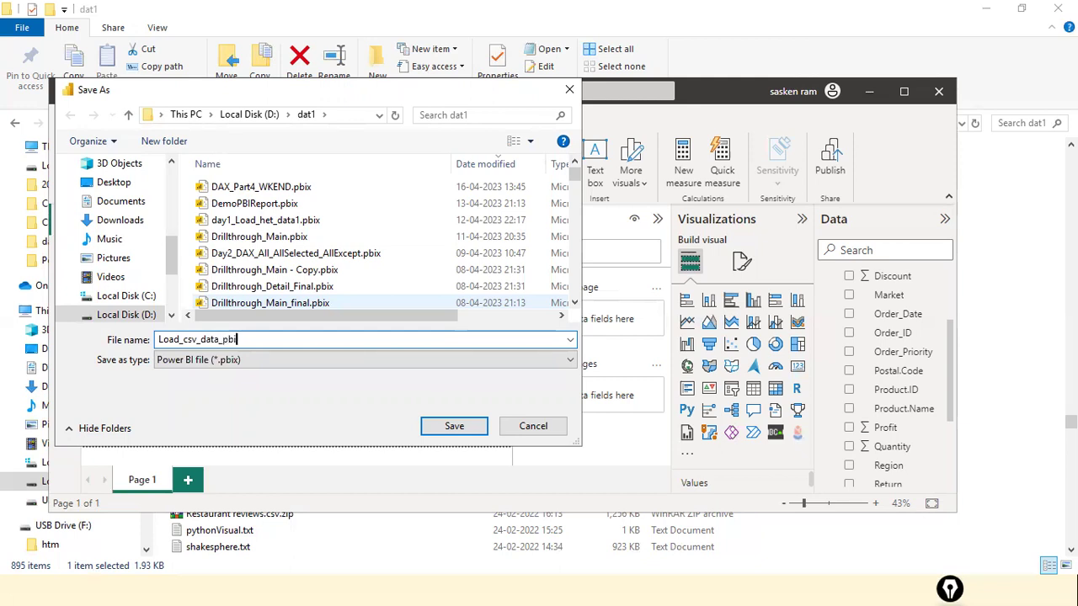
pyautogui.press('Return')
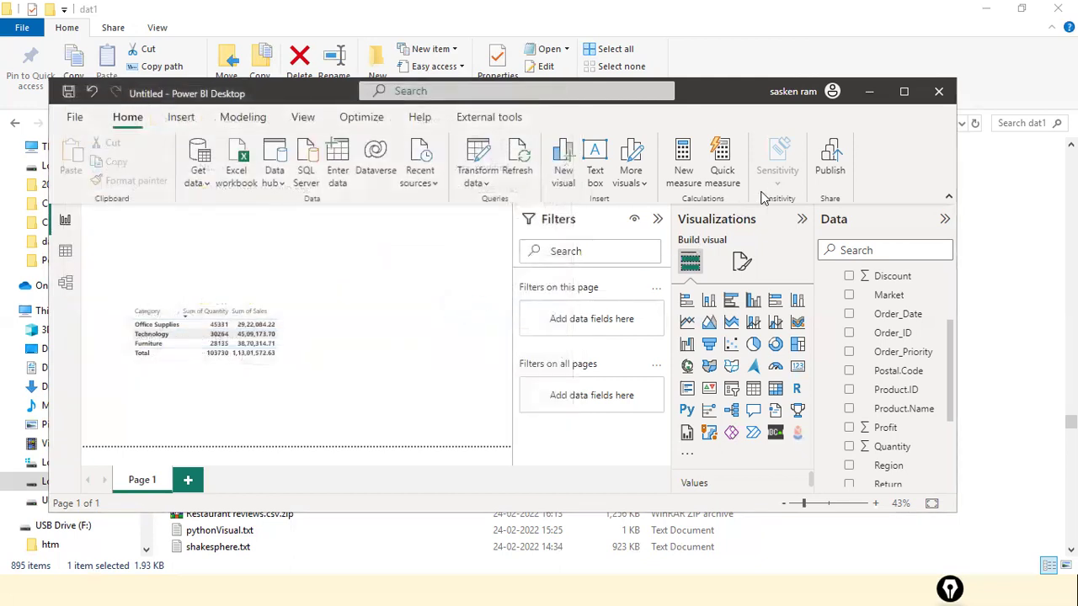
# Step: Publish the Load_csv_data_pbi report to the Dev workspace
pyautogui.click(820, 172)
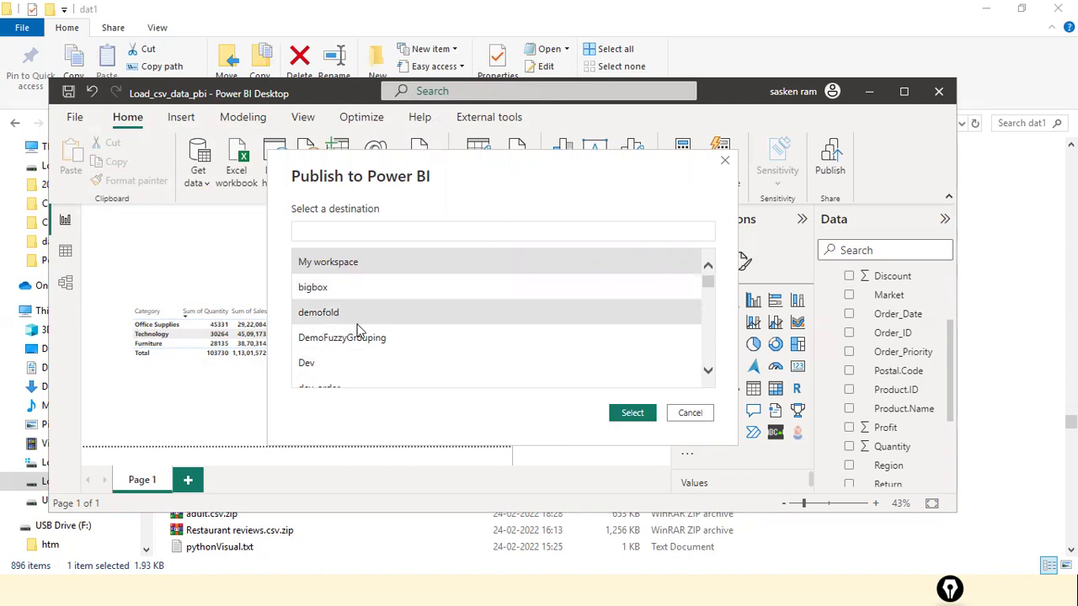
pyautogui.scroll(-2, 358, 329)
pyautogui.scroll(-1, 377, 333)
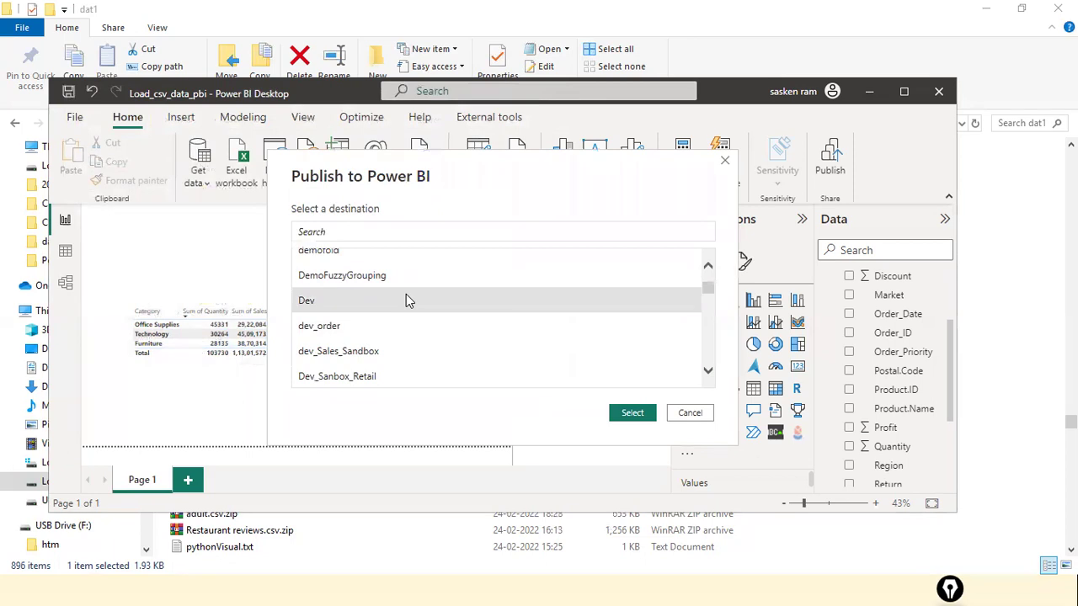
pyautogui.press('Escape')
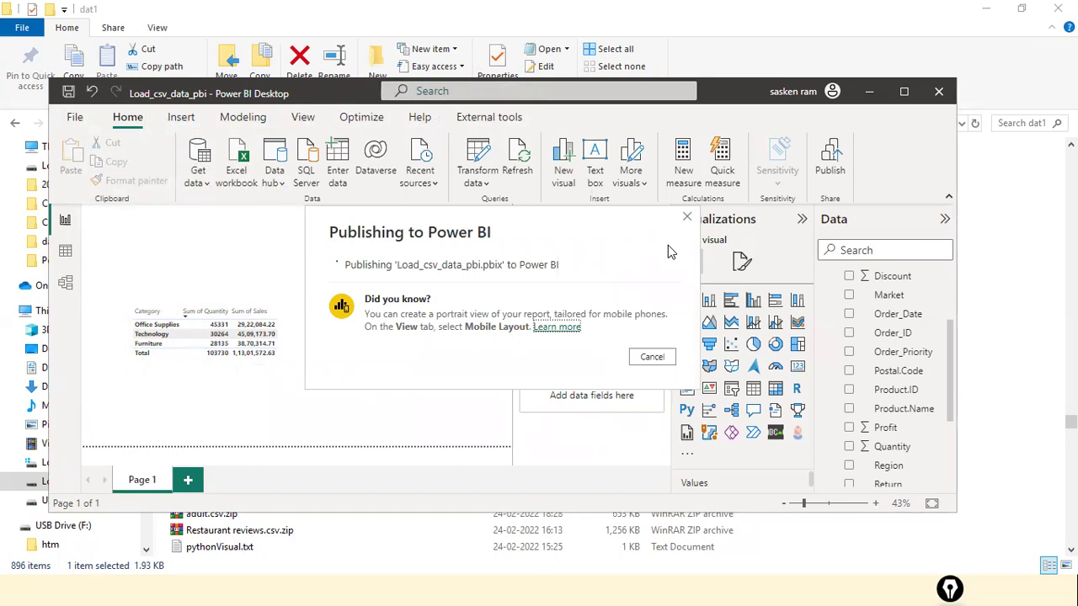
# Step: Switch to Google Chrome, open it with the deepNeuron ai profile, and reduce its window
pyautogui.press('super')
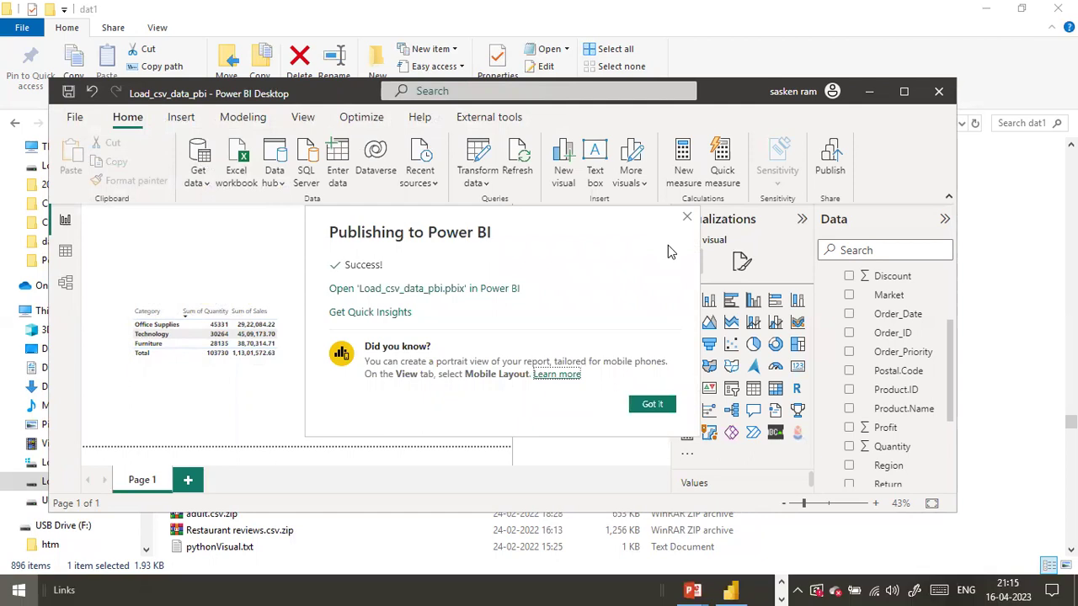
pyautogui.write('chrome')
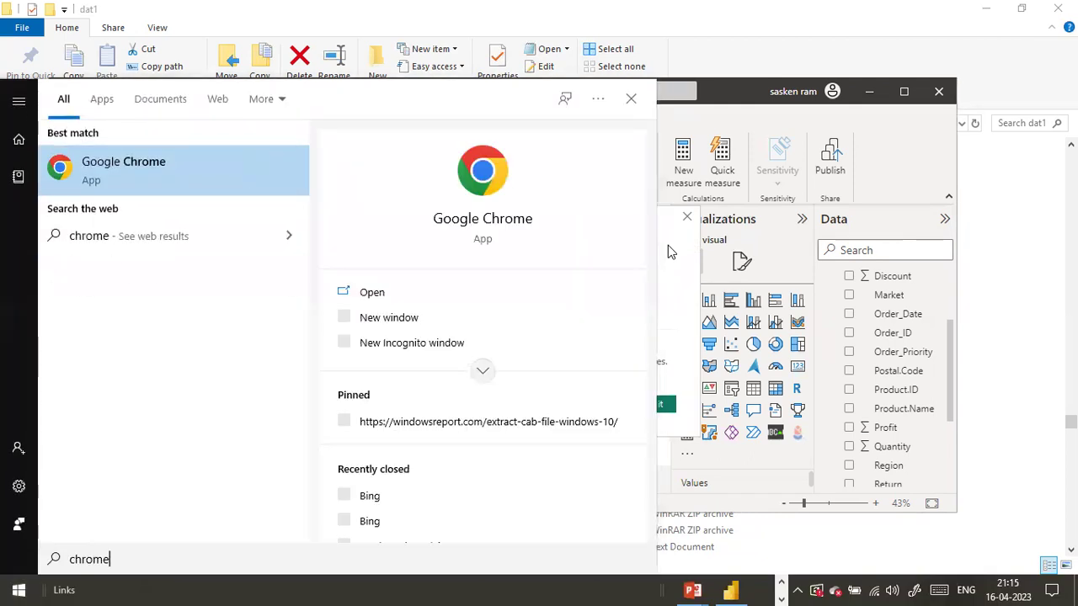
pyautogui.press('Return')
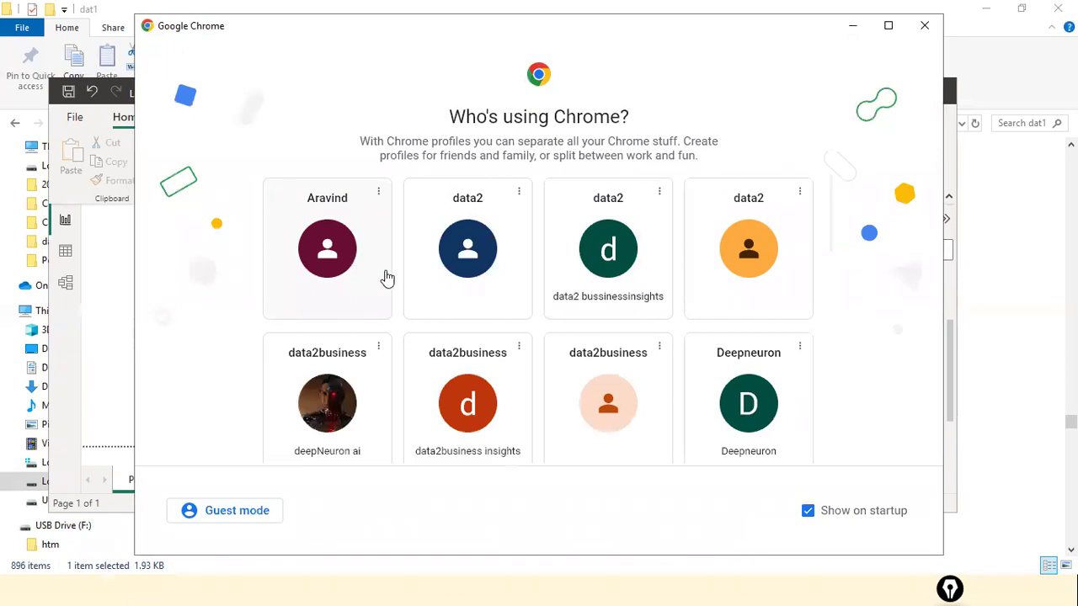
pyautogui.click(356, 397)
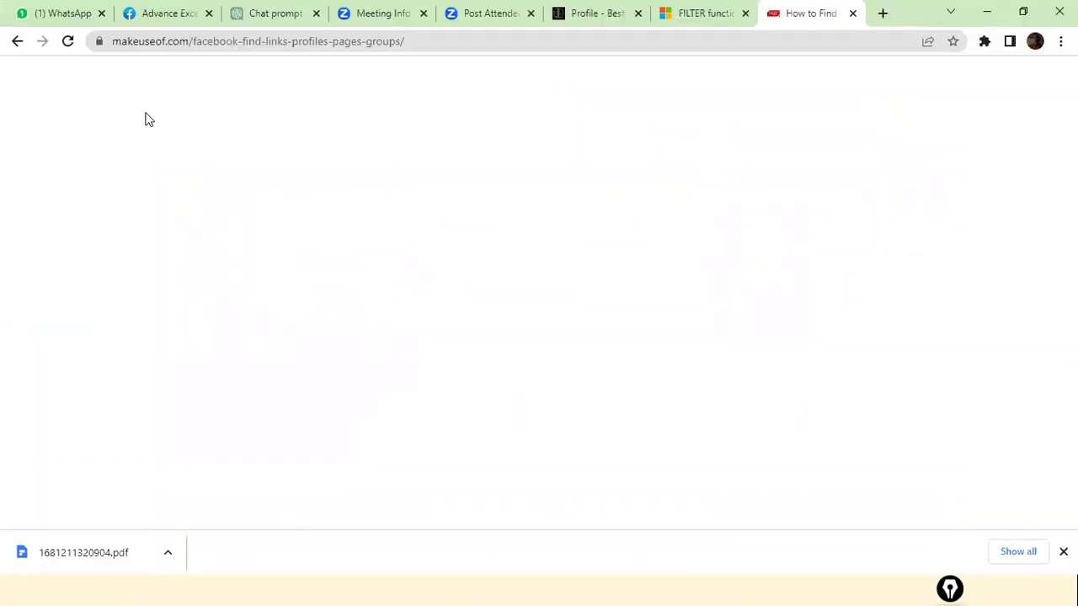
pyautogui.click(1023, 12)
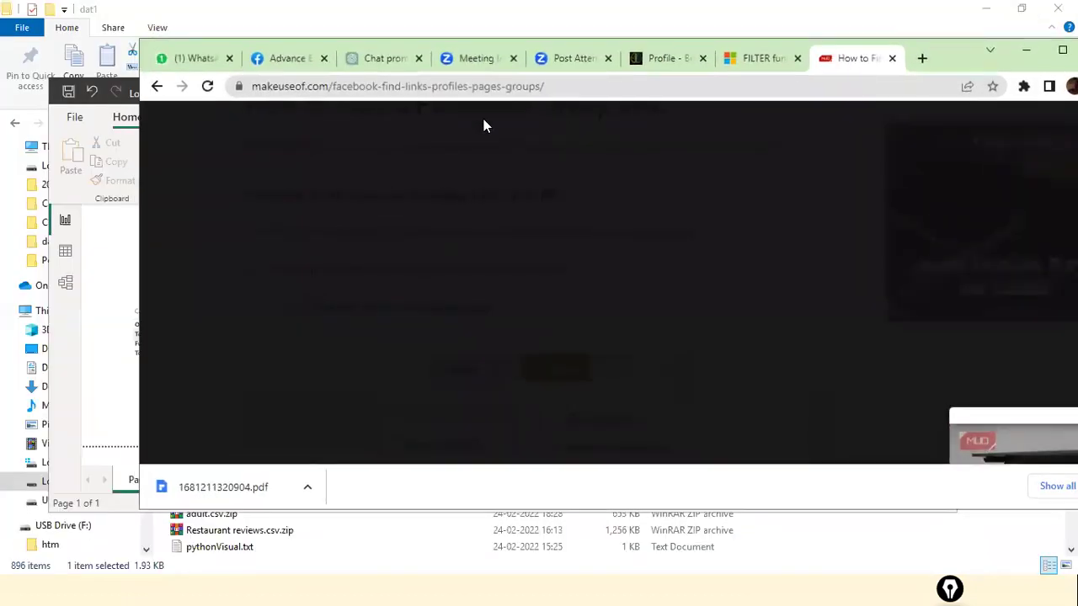
# Step: Load the Power BI service at app.powerbi.com in the current browser tab
pyautogui.click(551, 86)
pyautogui.write('app')
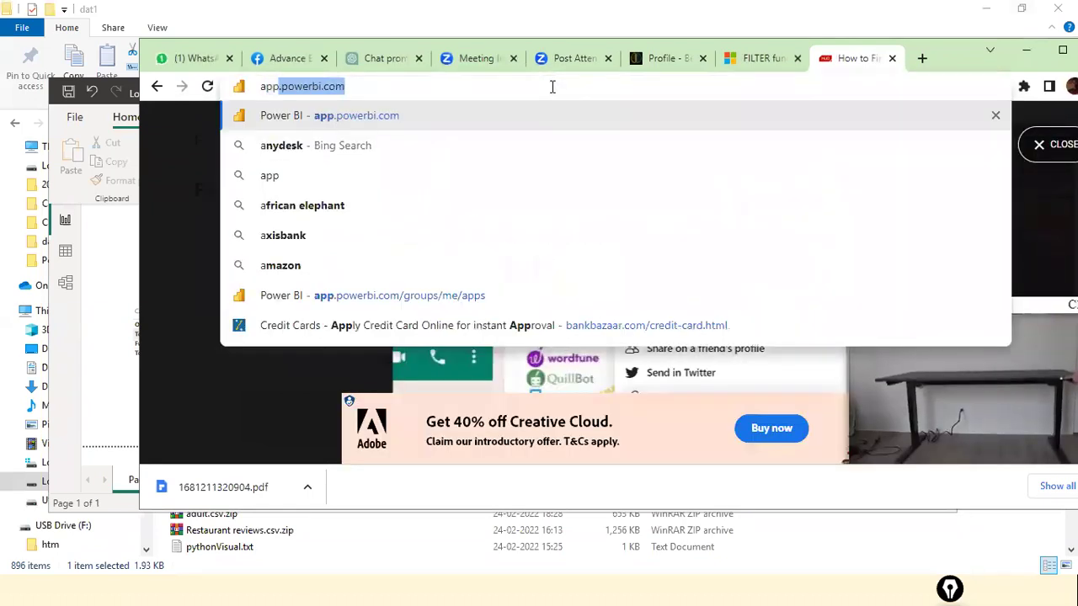
pyautogui.press('Return')
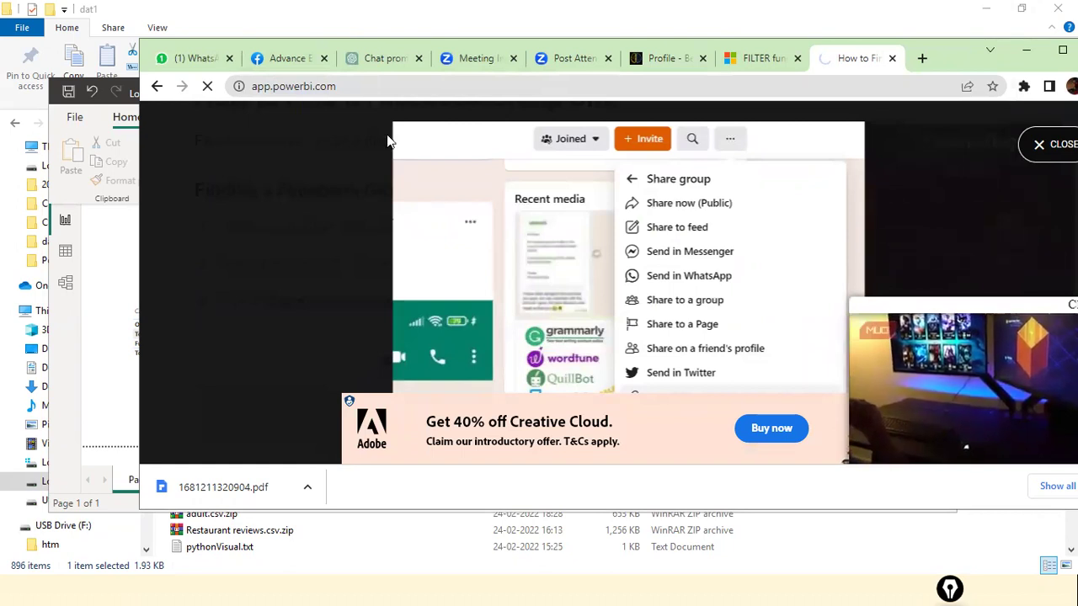
pyautogui.click(387, 88)
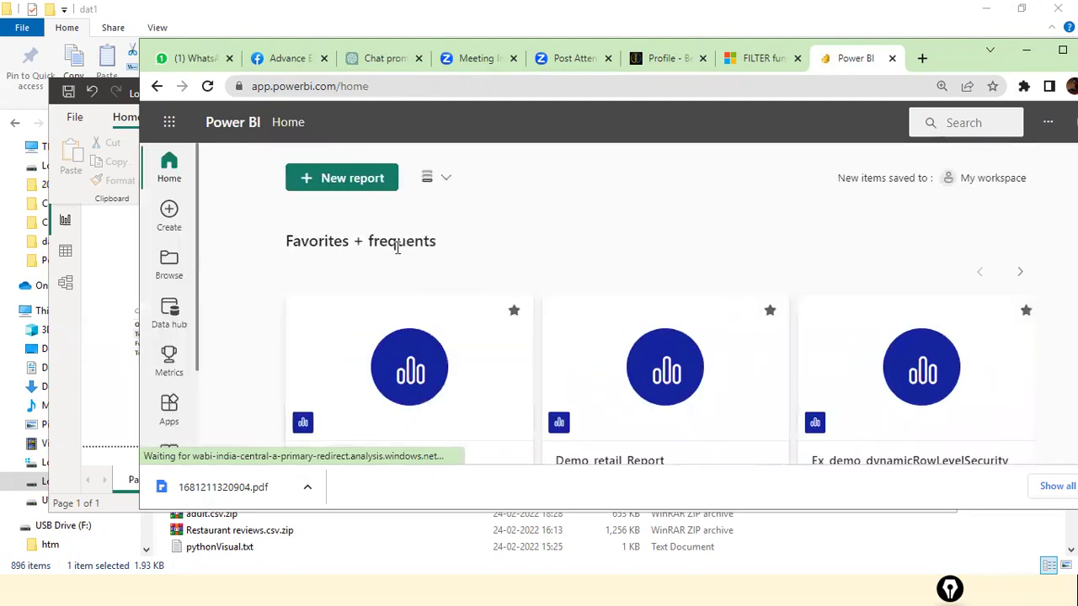
# Step: Open the Dev workspace in the Power BI service
pyautogui.scroll(-2, 183, 253)
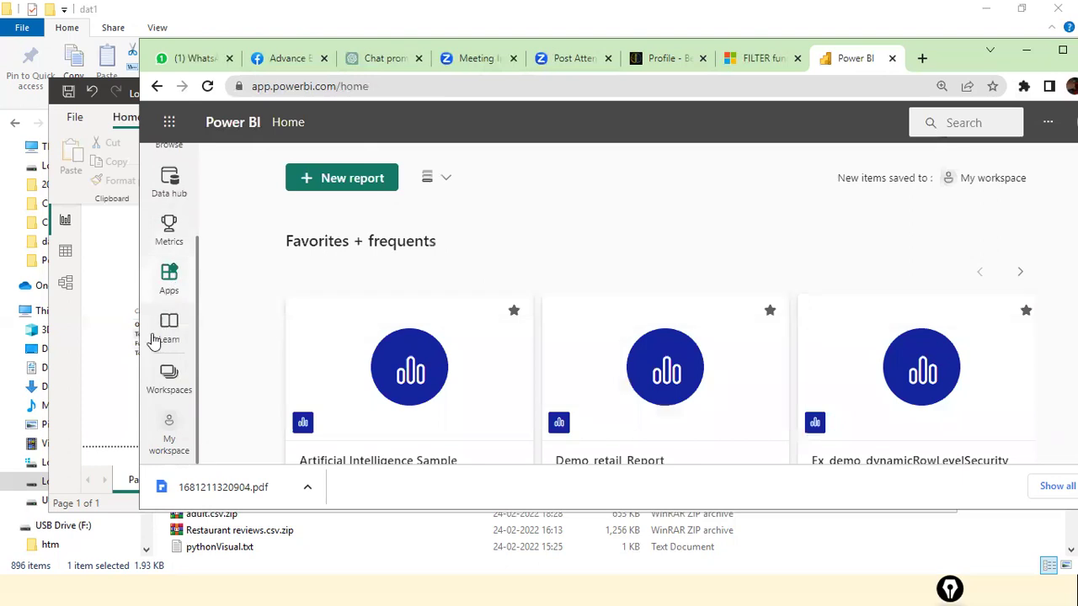
pyautogui.click(168, 378)
pyautogui.scroll(-4, 272, 306)
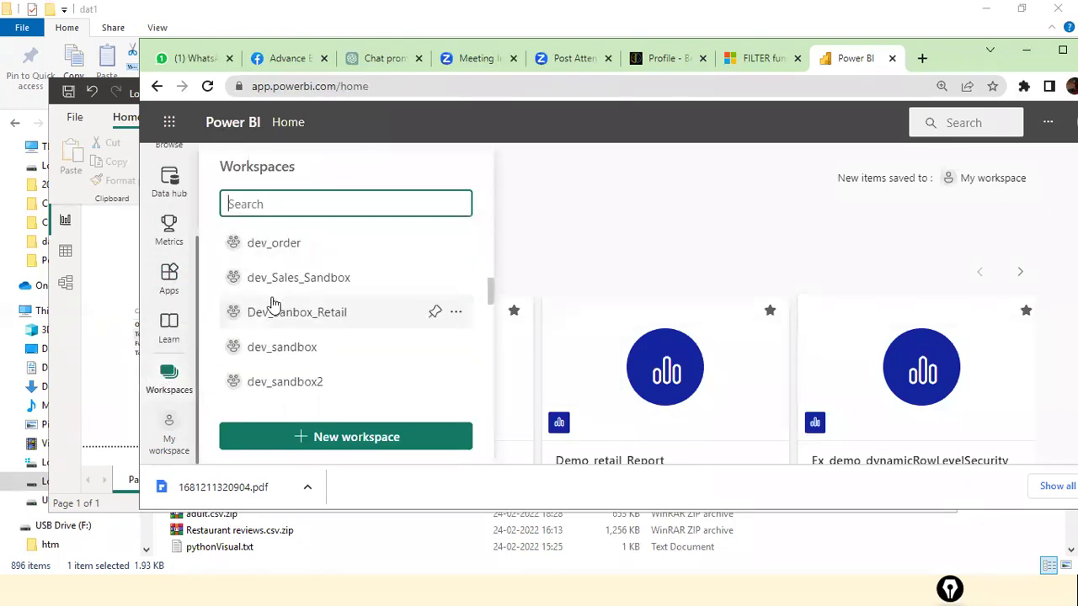
pyautogui.scroll(2, 277, 320)
pyautogui.click(275, 277)
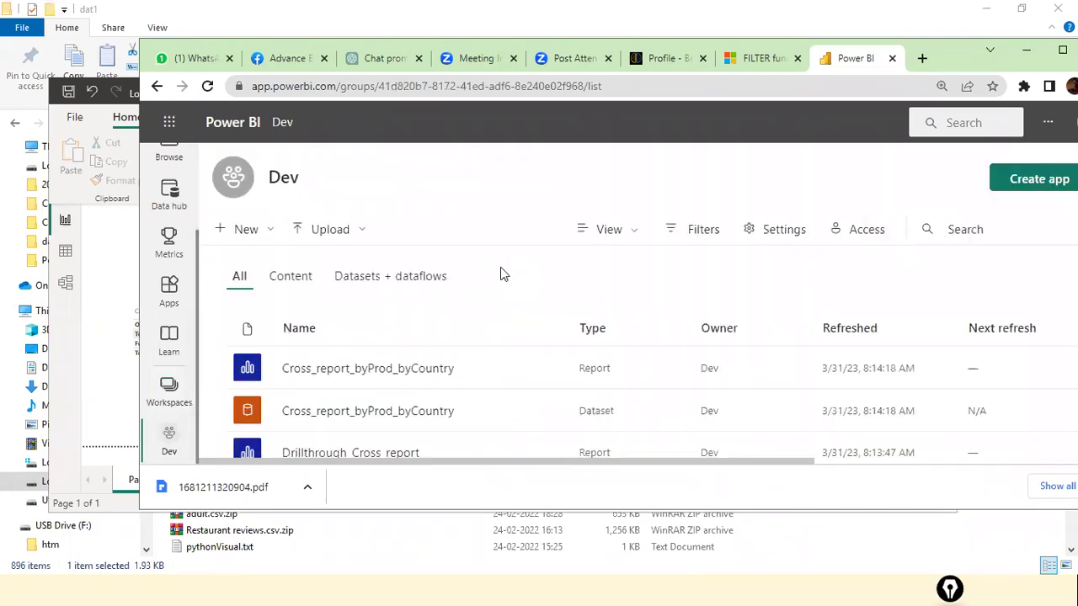
# Step: Locate the published Load_csv_data_pbi report and dataset in the Dev workspace, and dismiss the publishing confirmation in Power BI Desktop
pyautogui.click(69, 290)
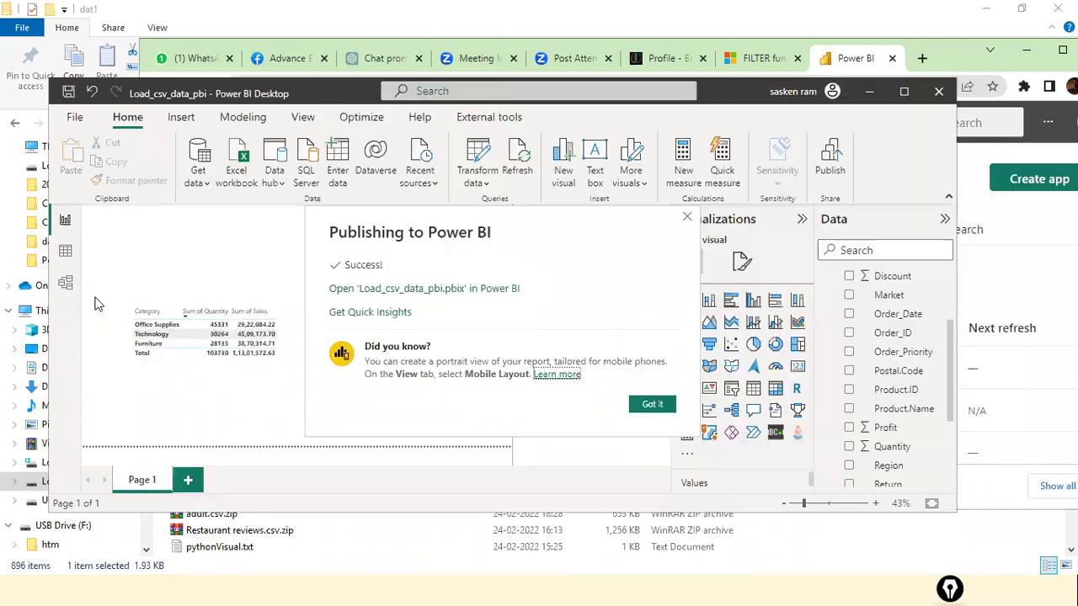
pyautogui.click(396, 289)
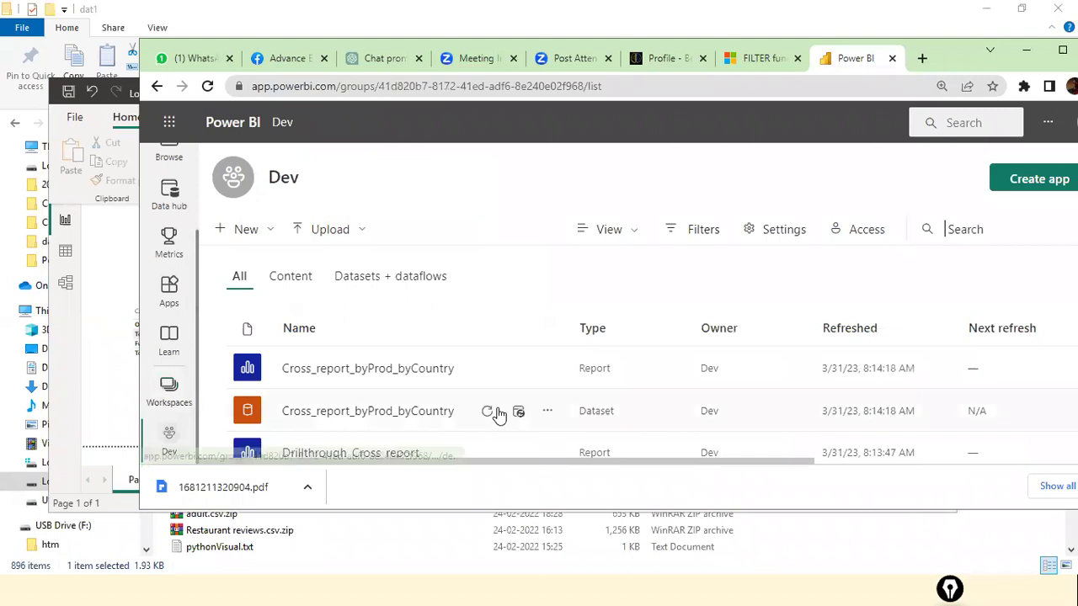
pyautogui.scroll(-3, 484, 356)
pyautogui.scroll(-1, 470, 379)
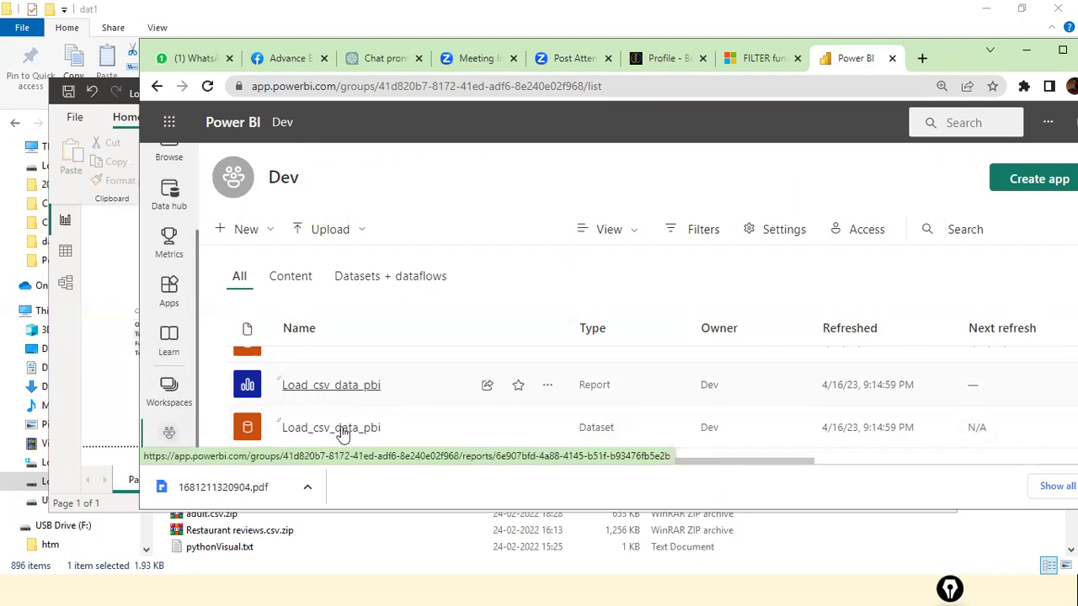
pyautogui.click(96, 311)
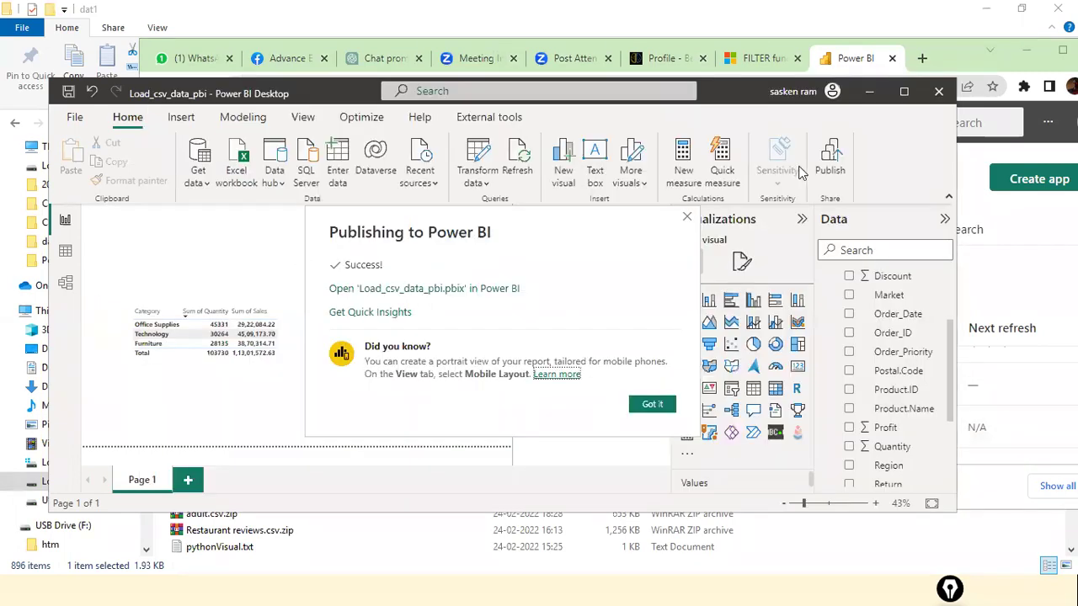
pyautogui.click(652, 405)
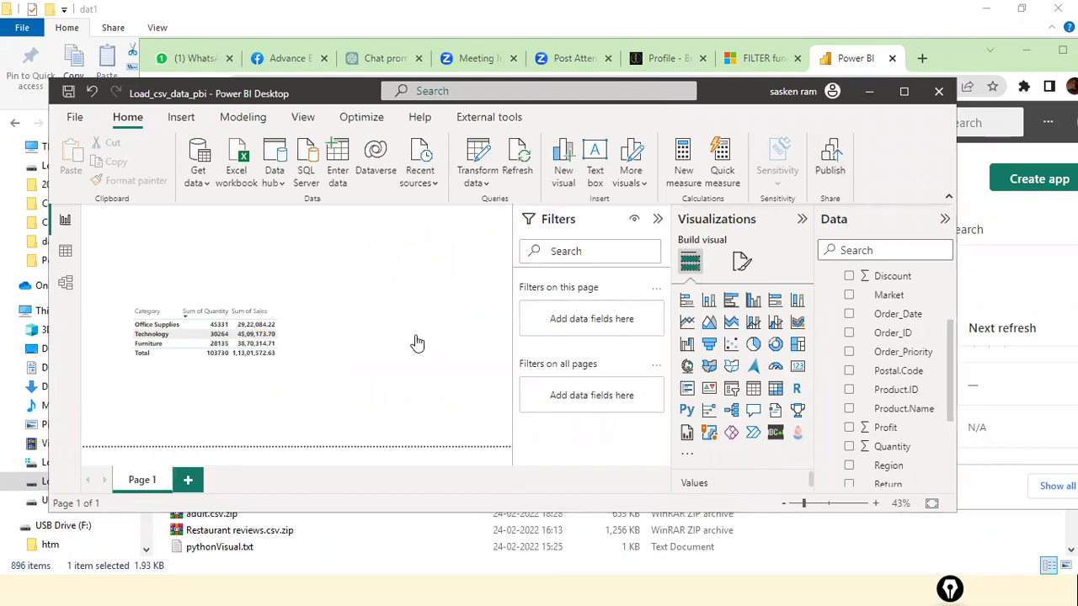
# Step: Compare the report in Power BI Desktop with the published Load_csv_data_pbi report and dataset in the Dev workspace, maximizing the Desktop window
pyautogui.hotkey('alt', 'Tab')
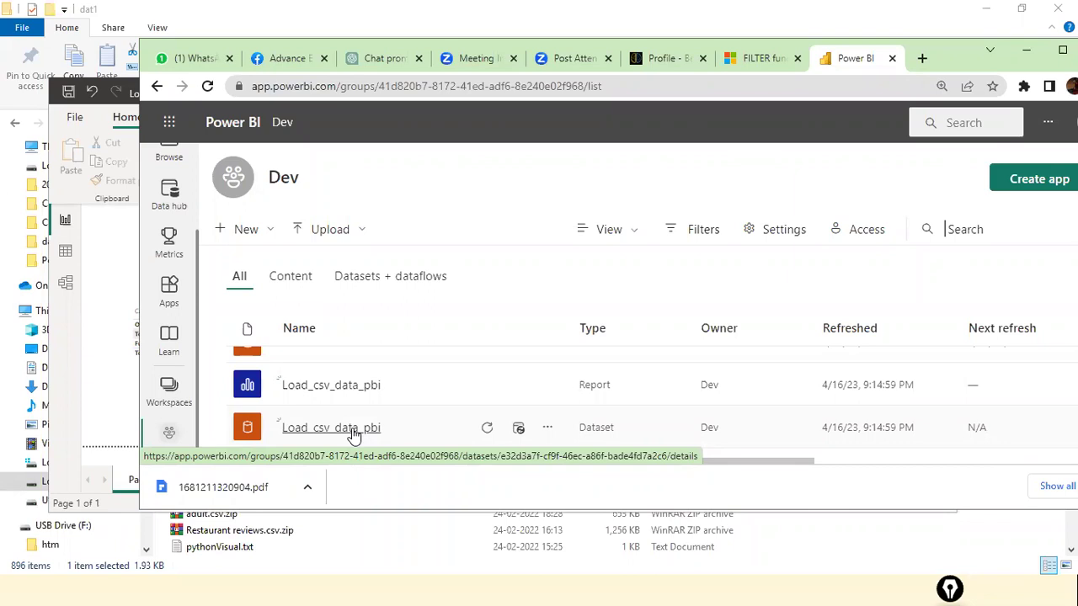
pyautogui.click(88, 343)
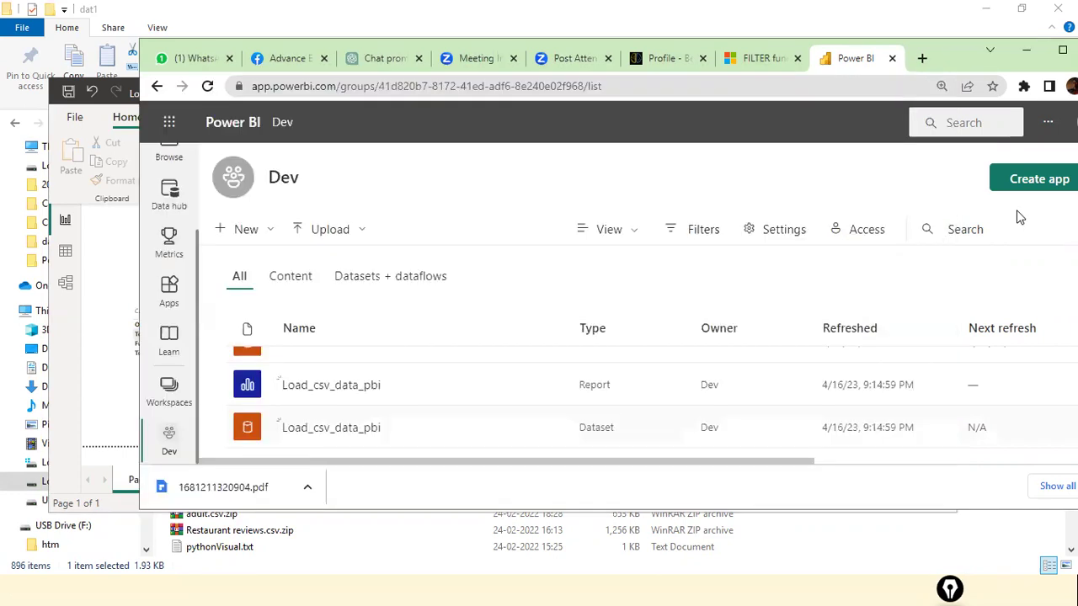
pyautogui.click(1021, 215)
pyautogui.click(104, 332)
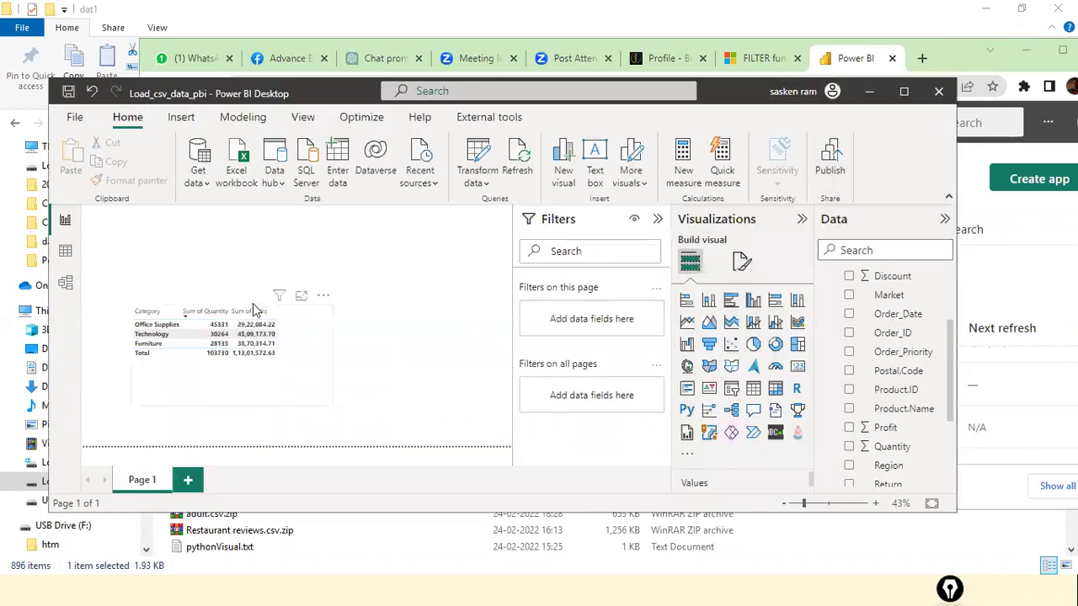
pyautogui.click(989, 289)
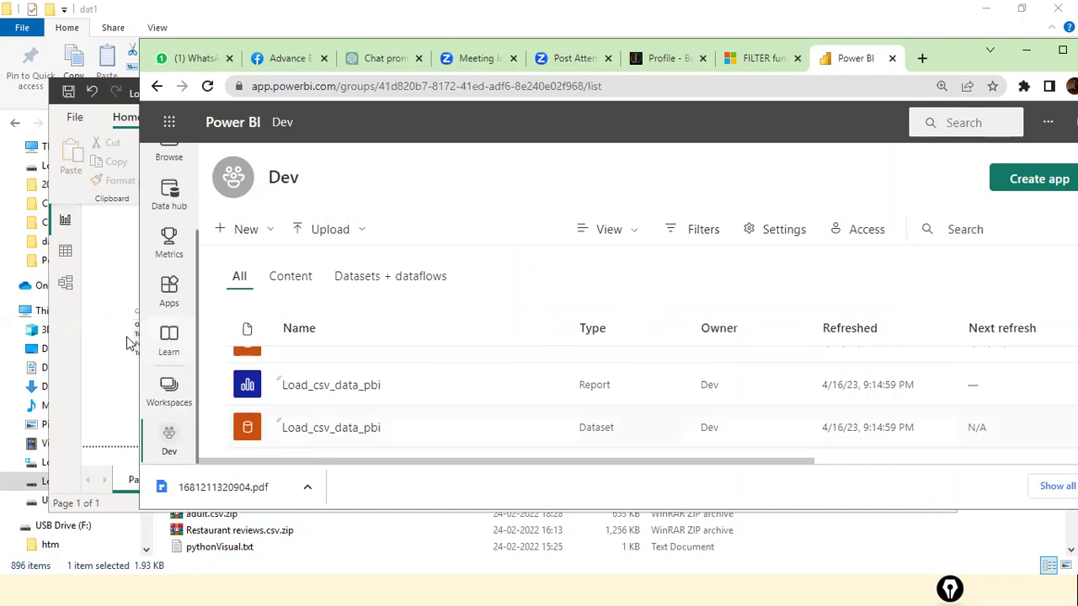
pyautogui.click(96, 295)
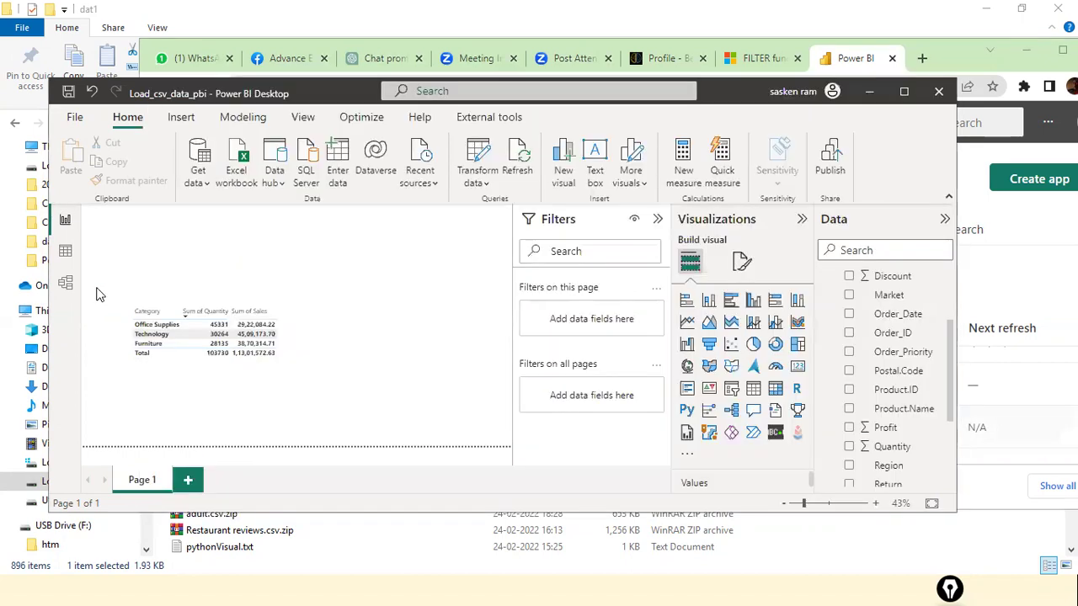
pyautogui.click(904, 91)
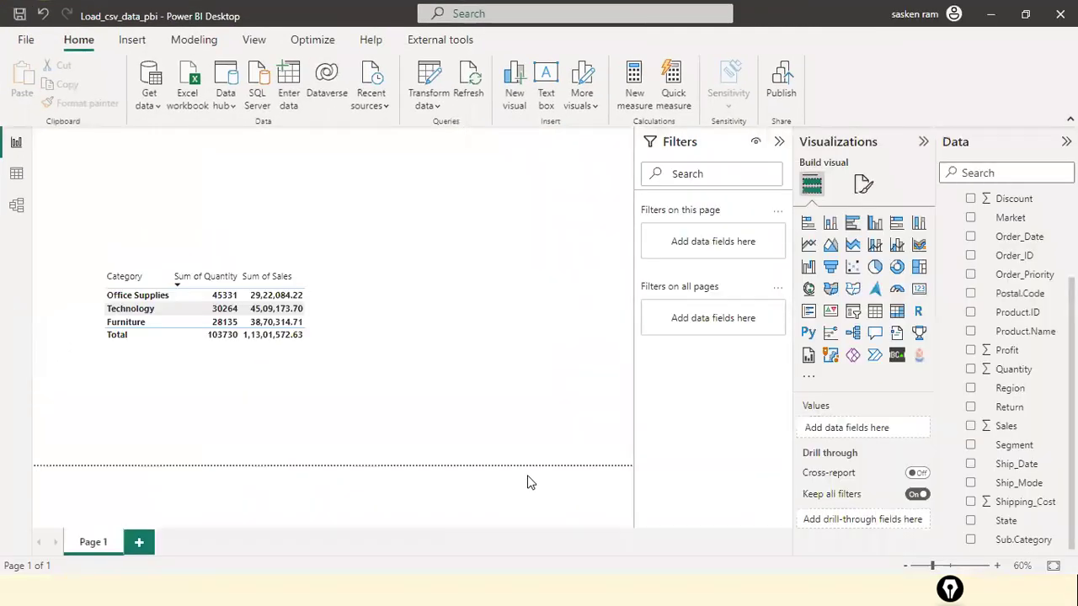
pyautogui.hotkey('alt', 'Tab')
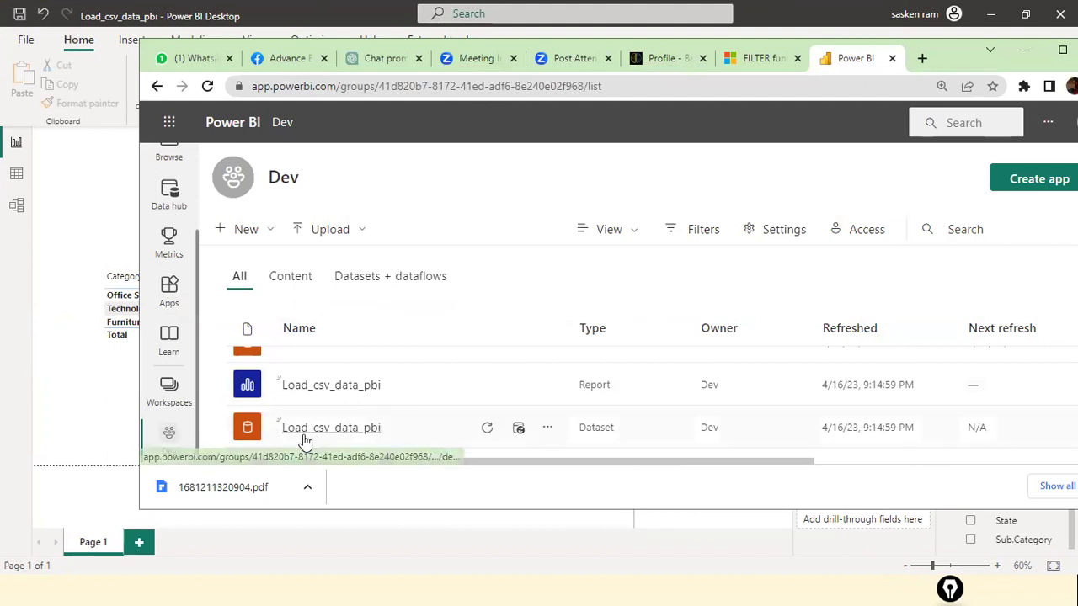
pyautogui.hotkey('alt', 'Tab')
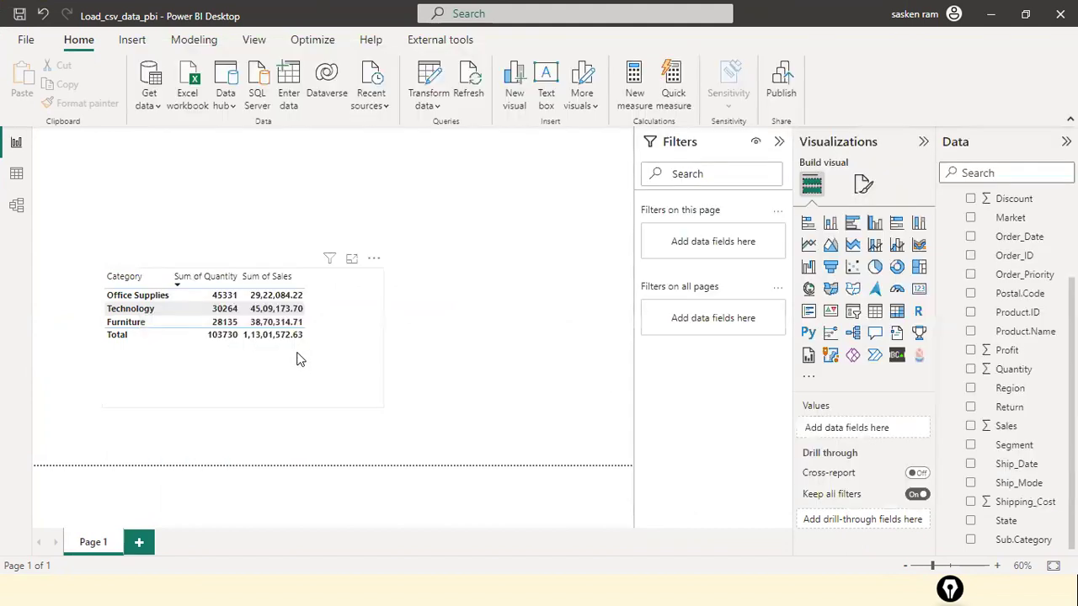
# Step: Move the category table visual slightly lower on Page 1 and deselect it
pyautogui.click(258, 409)
pyautogui.moveTo(337, 342); pyautogui.dragTo(347, 399)
pyautogui.click(497, 386)
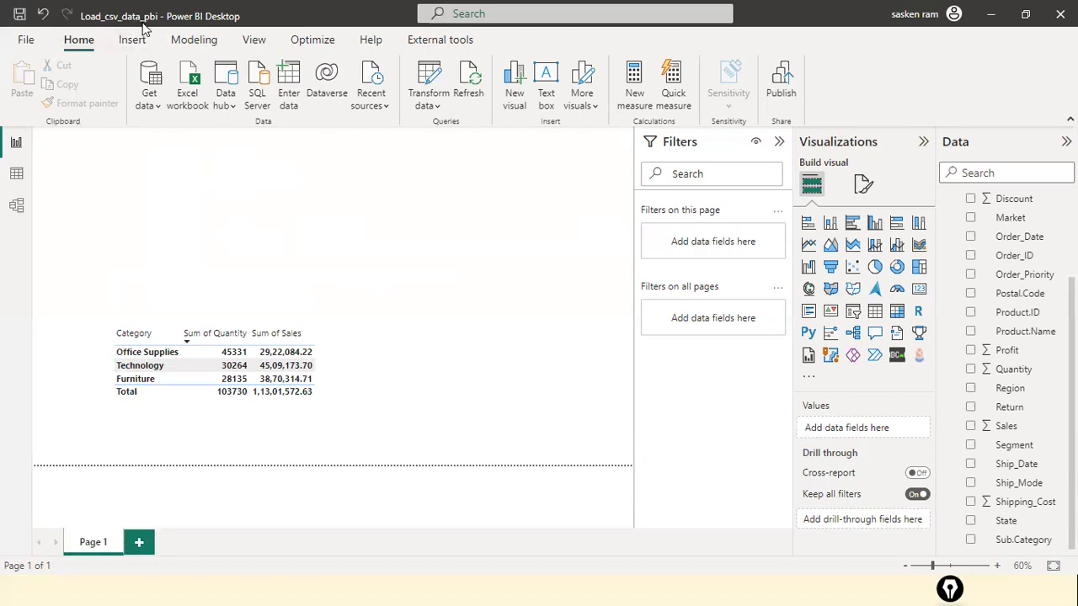
# Step: Check for Load_csv_data_pbi.pbix in the D:\dat1 folder through Save As, and cancel without saving
pyautogui.click(26, 40)
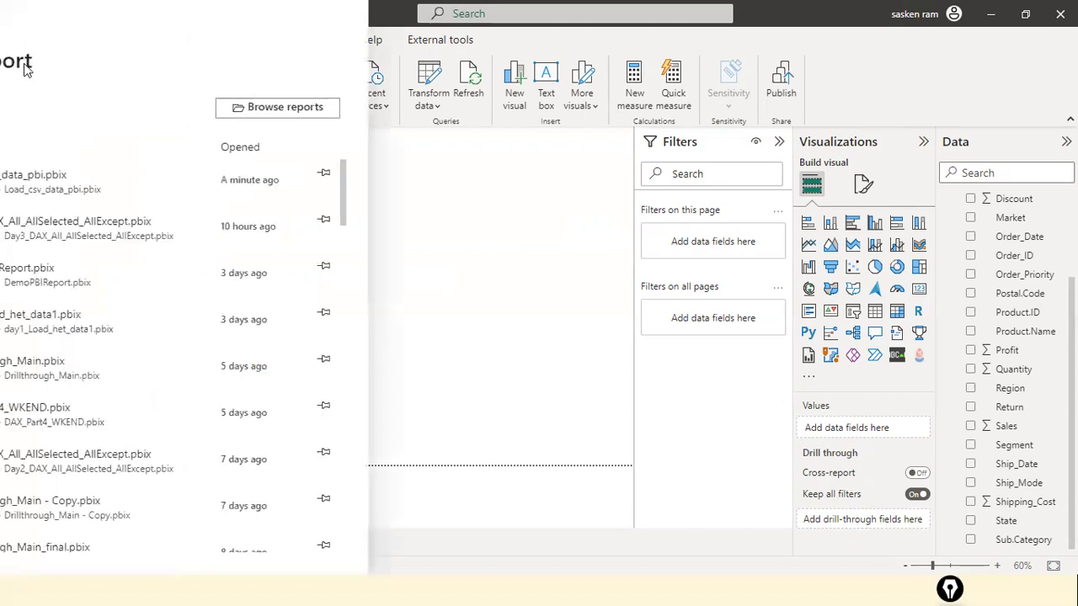
pyautogui.press('Escape')
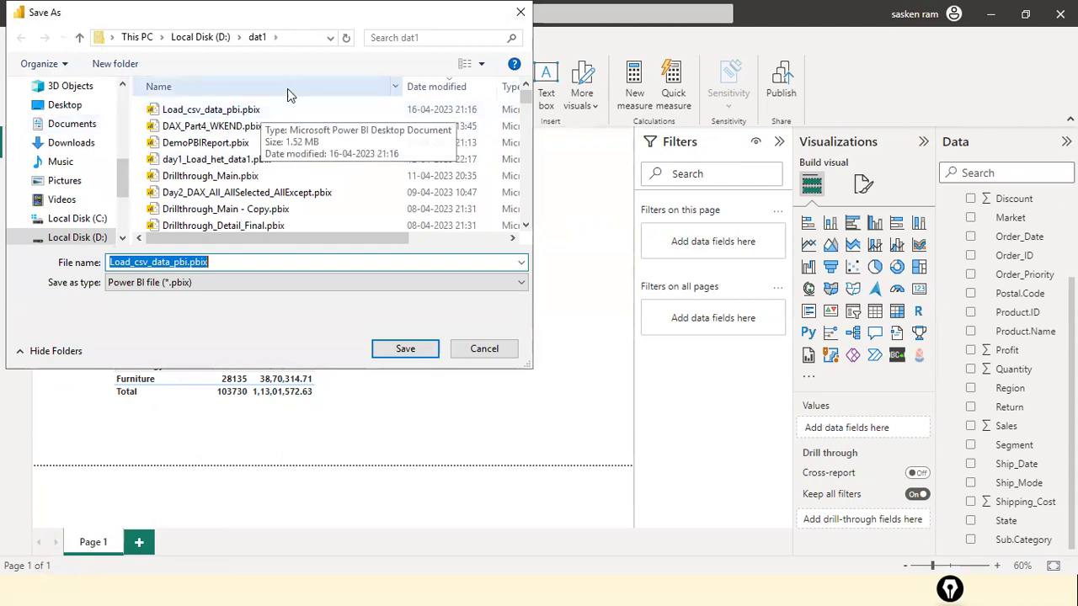
pyautogui.moveTo(292, 65); pyautogui.dragTo(260, 107)
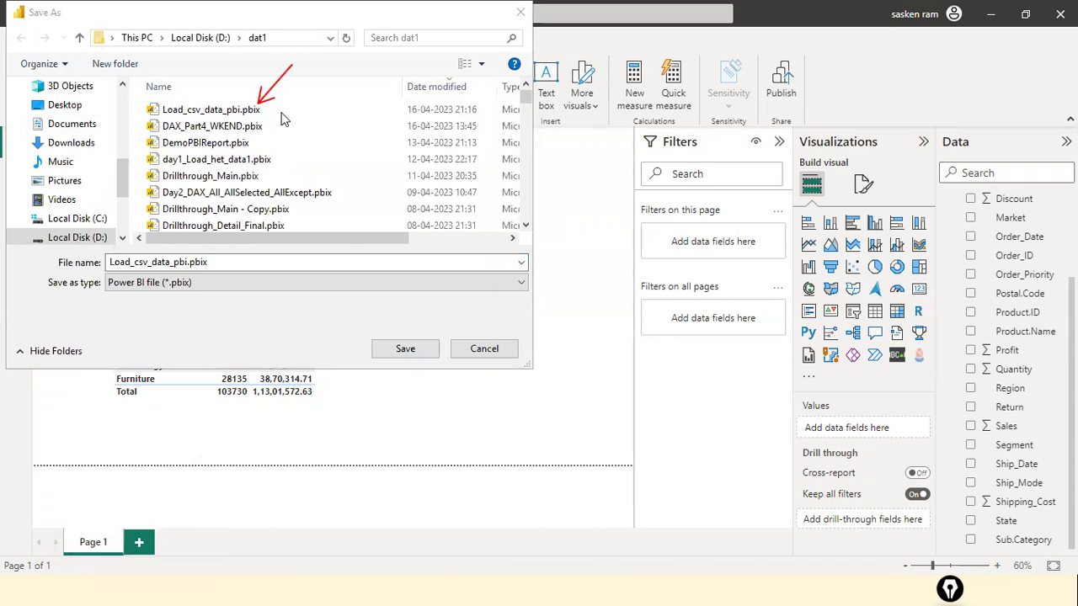
pyautogui.click(482, 350)
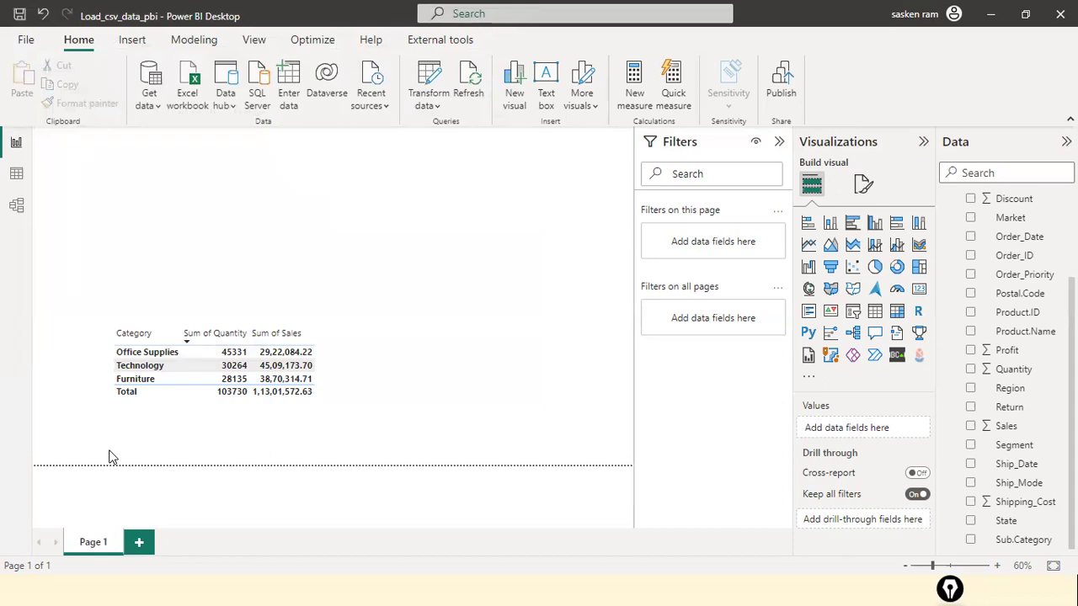
# Step: Connect to the Excel workbook expenses.xls in the D:\dat1 folder as a new data source
pyautogui.click(156, 107)
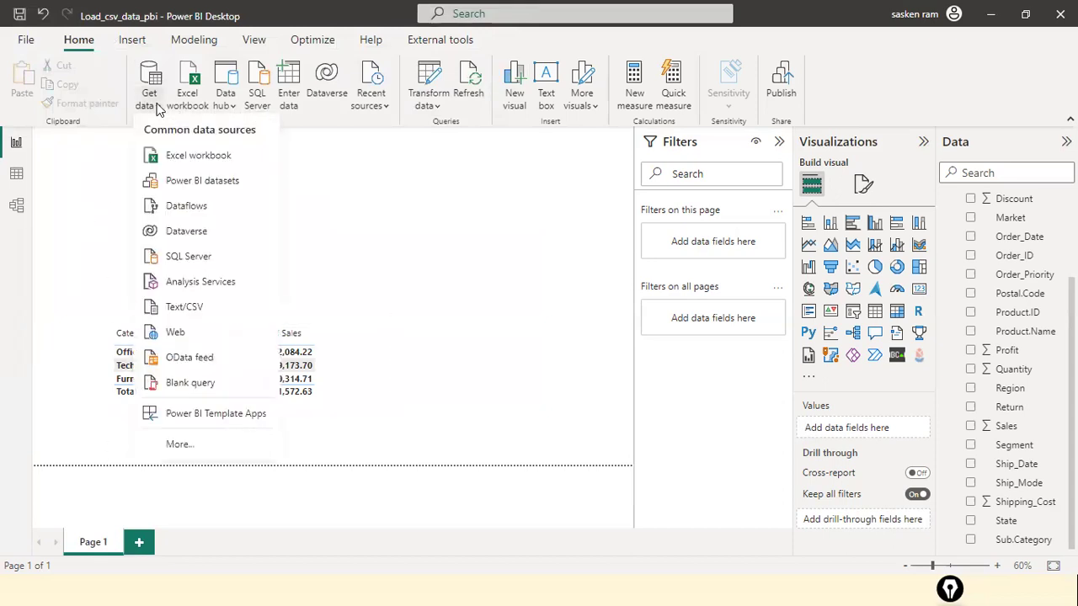
pyautogui.click(164, 102)
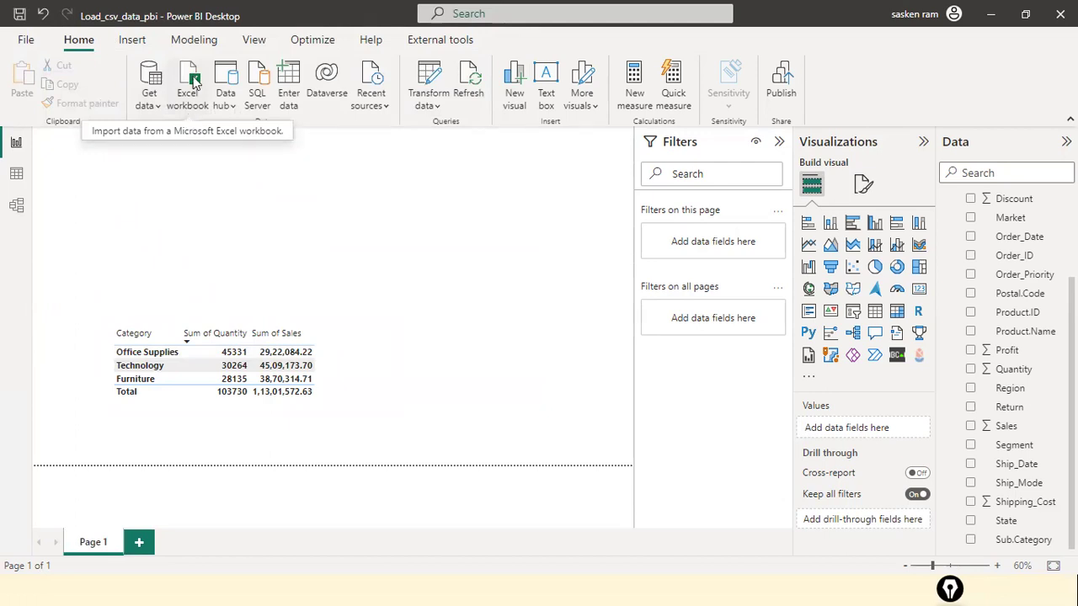
pyautogui.click(193, 80)
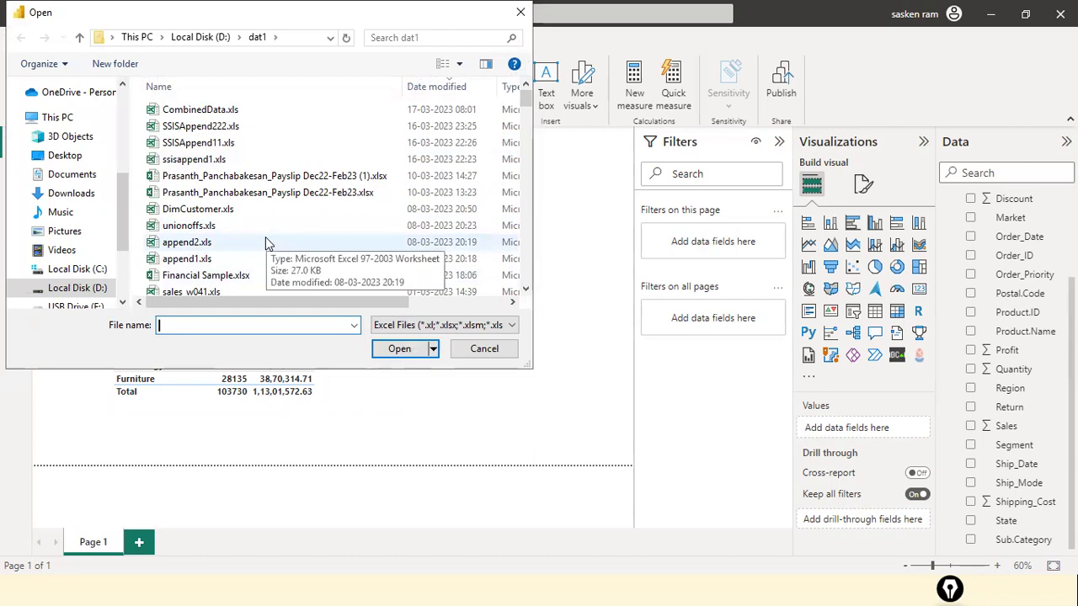
pyautogui.scroll(-4, 266, 243)
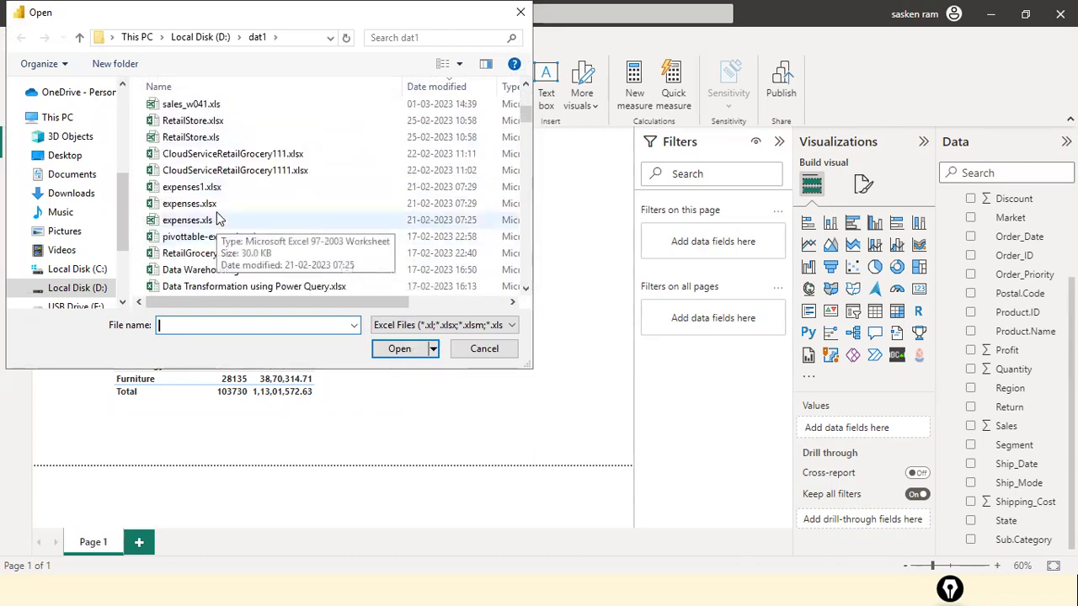
pyautogui.doubleClick(189, 220)
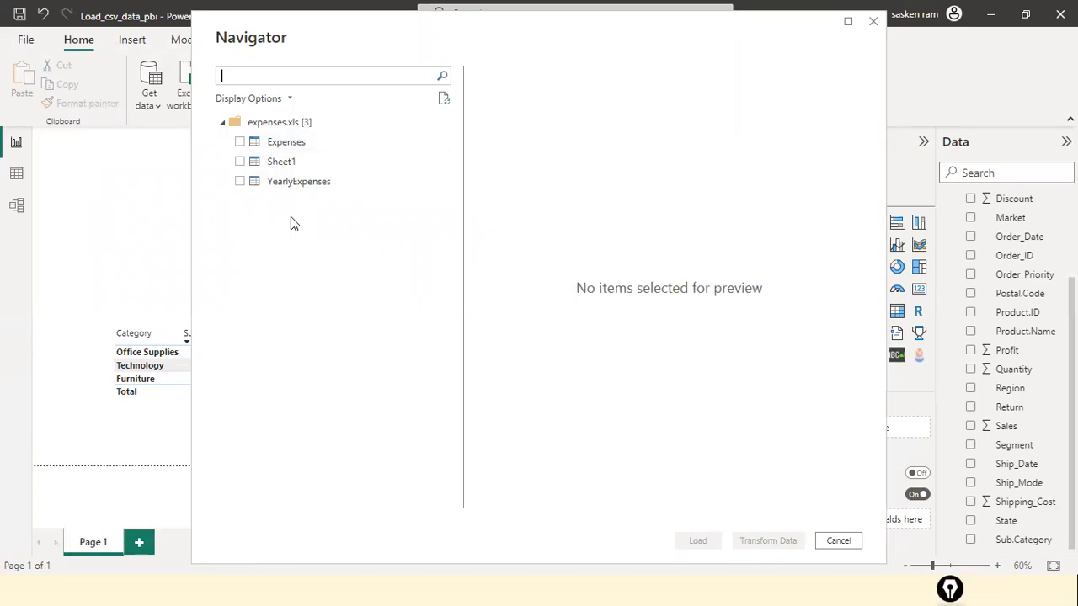
# Step: Preview the Expenses table of the expenses.xls workbook and load only that table into the report
pyautogui.click(248, 149)
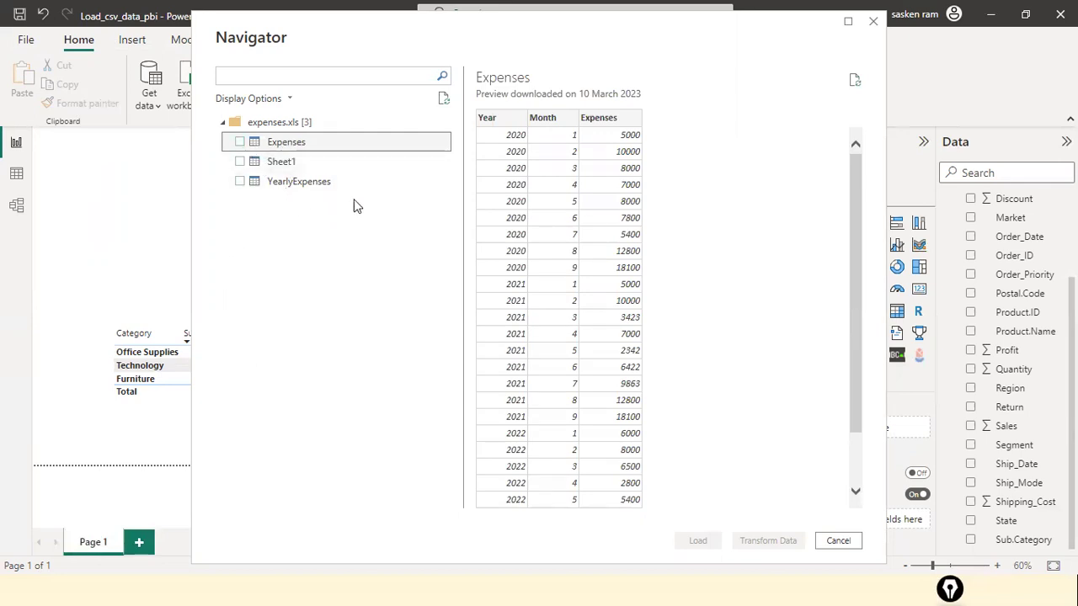
pyautogui.click(240, 142)
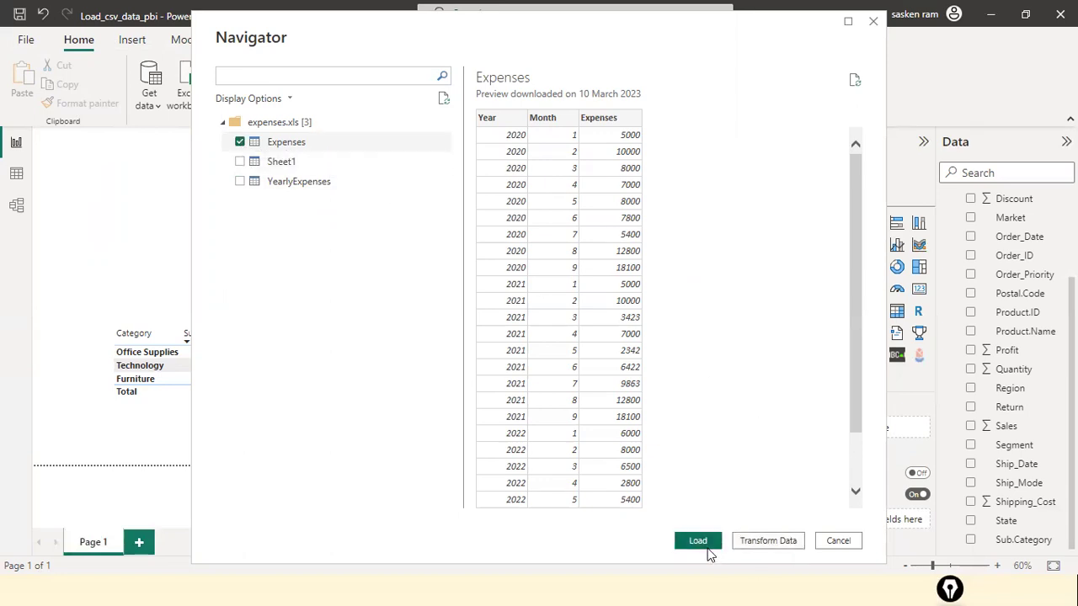
pyautogui.click(707, 546)
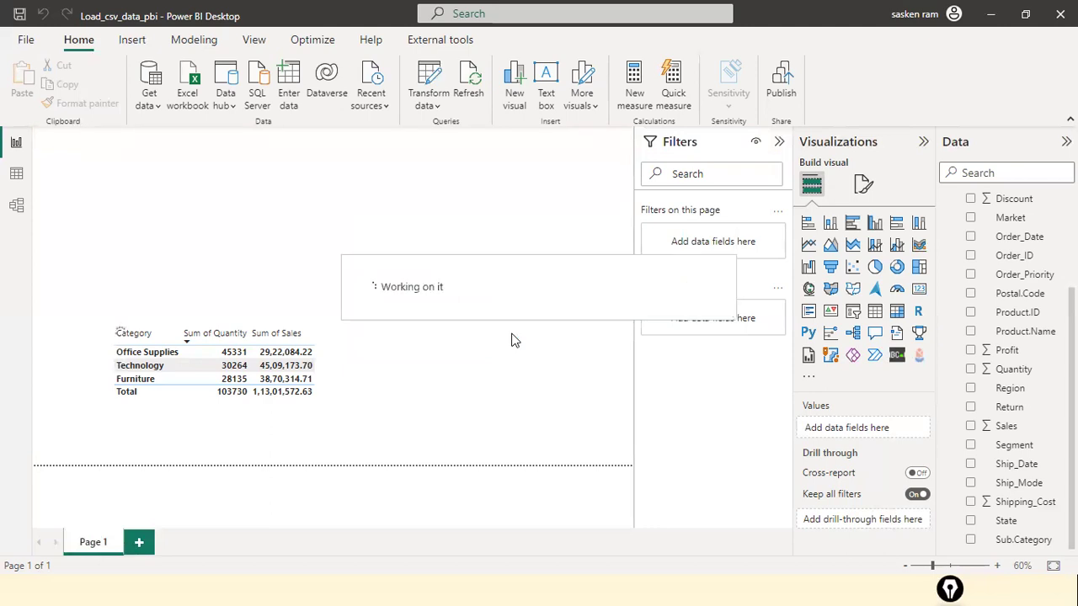
# Step: Collapse the sales_w04 field list and expand the Expenses table to check its fields
pyautogui.scroll(3, 956, 253)
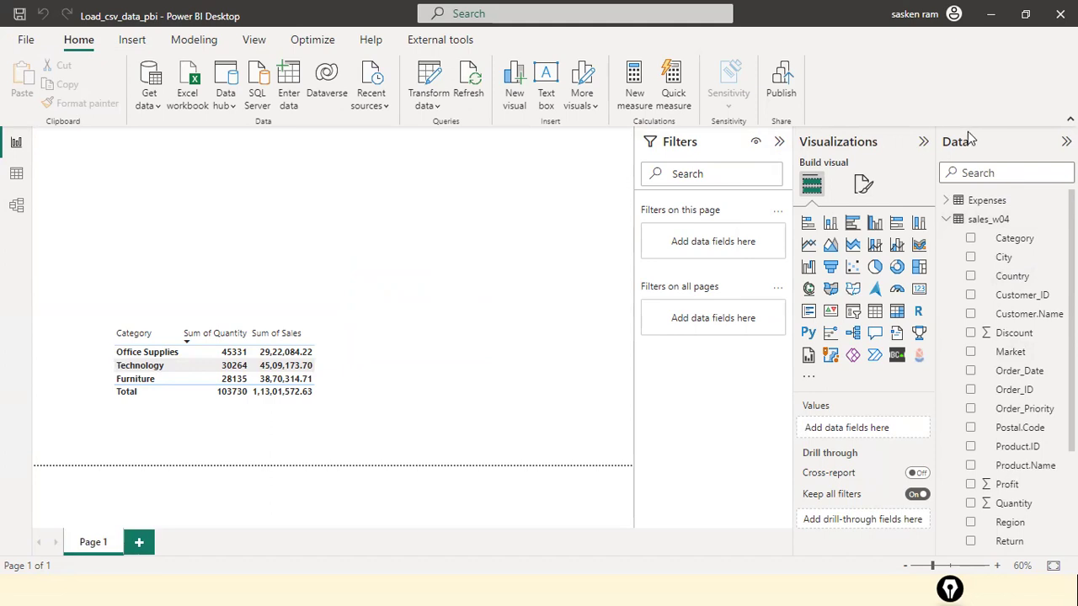
pyautogui.click(950, 218)
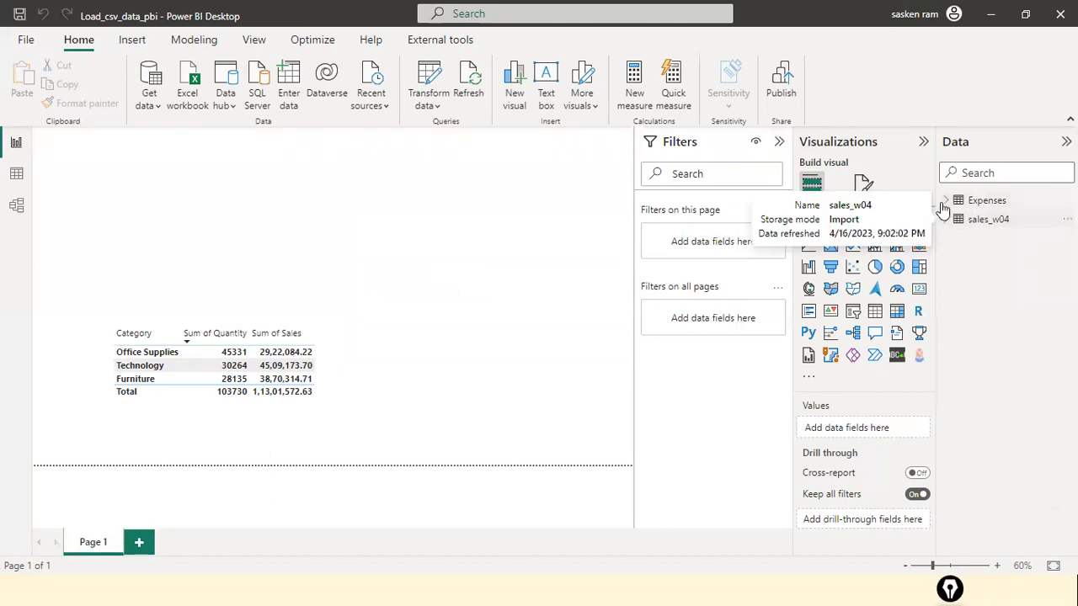
pyautogui.click(945, 202)
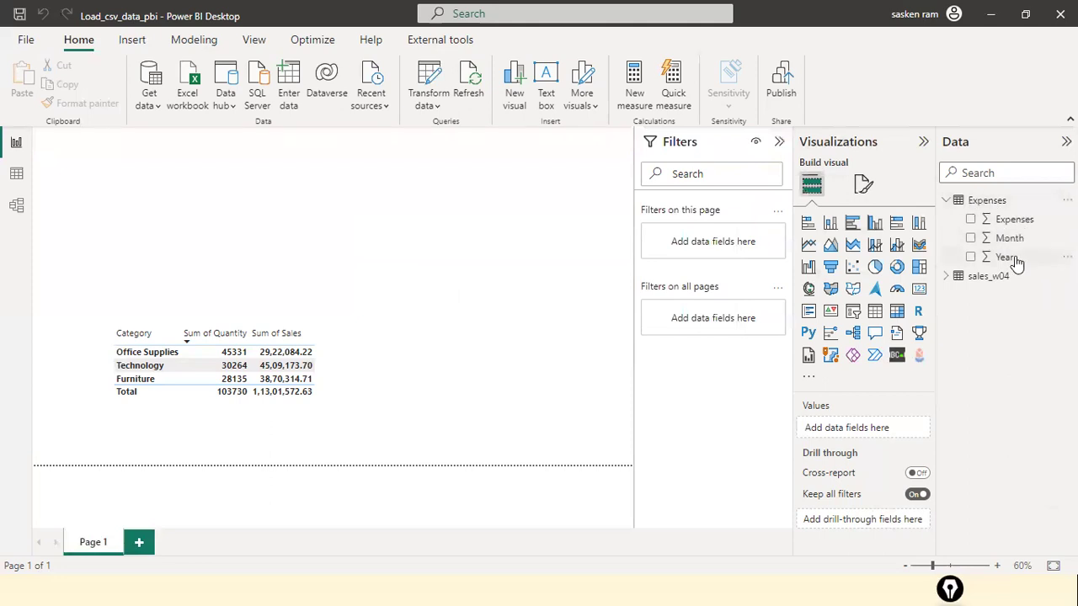
# Step: Examine the loaded rows of the Expenses table in Data view, collapse both tables' field lists, and return to the report page
pyautogui.click(17, 174)
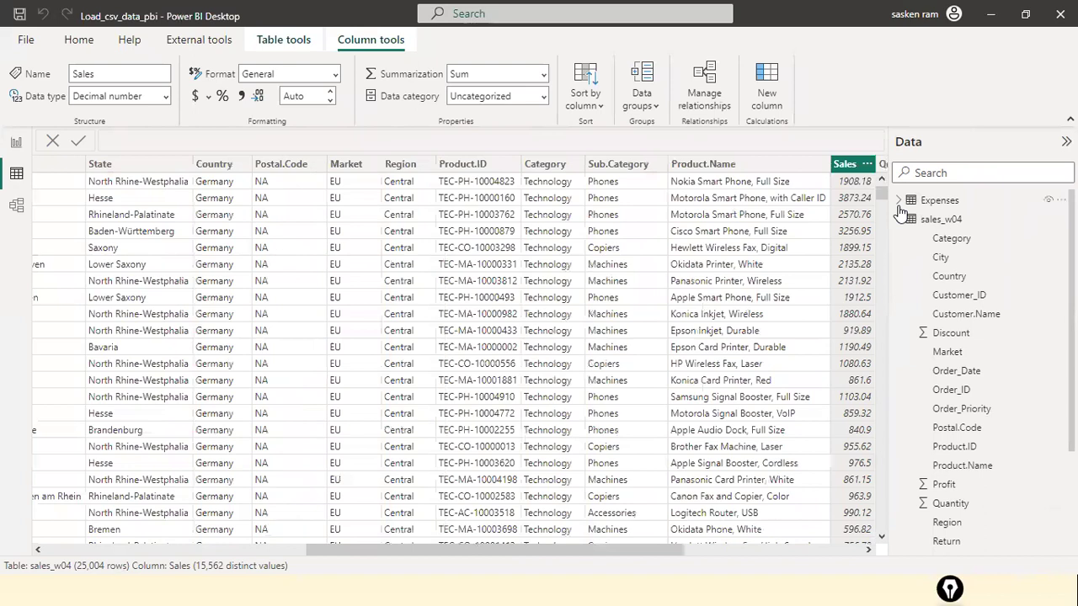
pyautogui.click(918, 201)
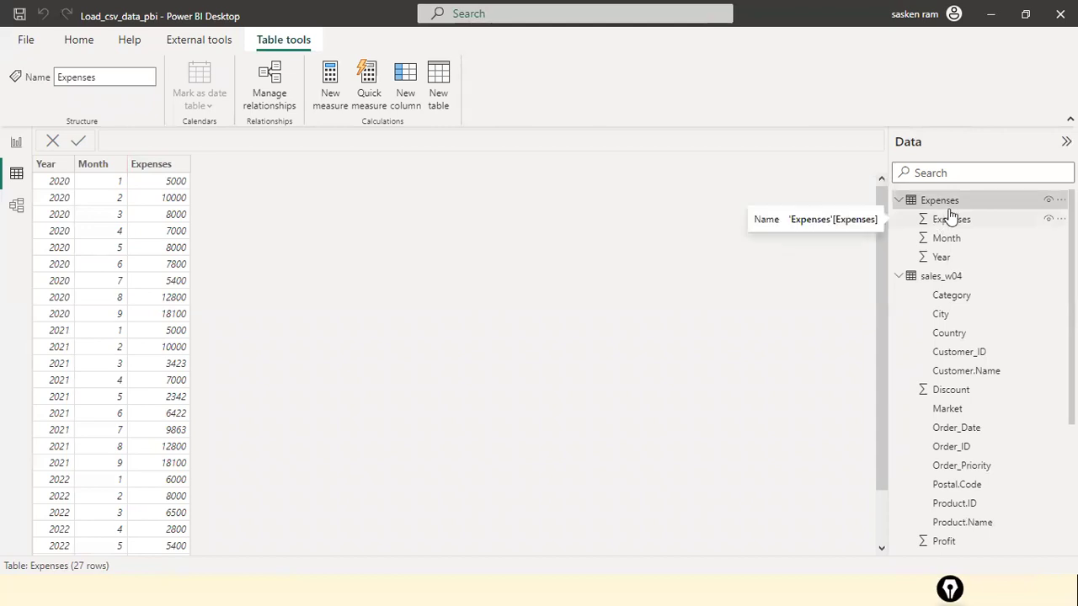
pyautogui.click(899, 278)
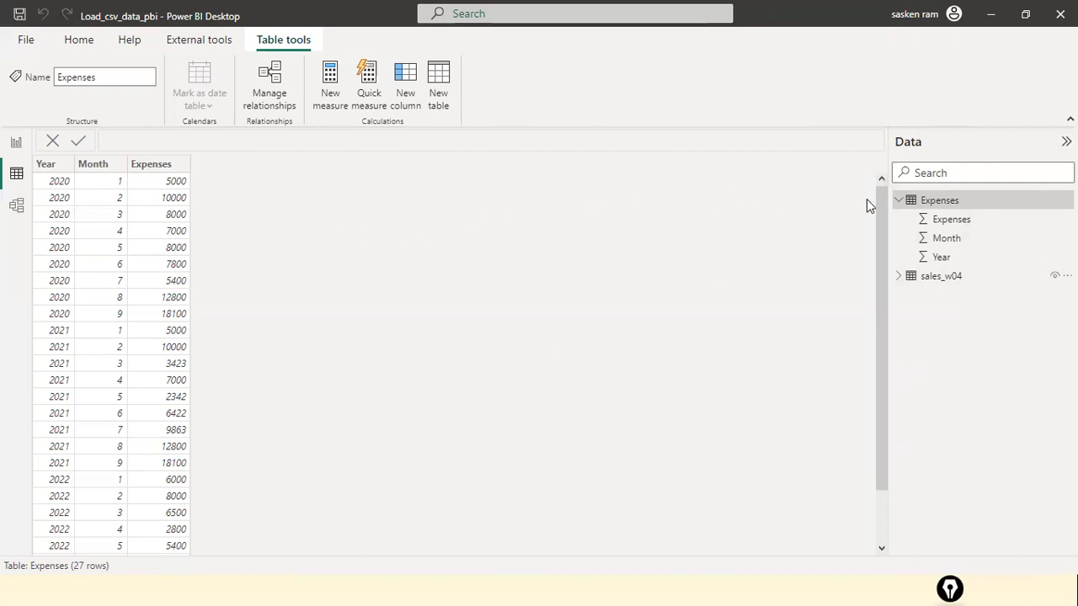
pyautogui.click(899, 200)
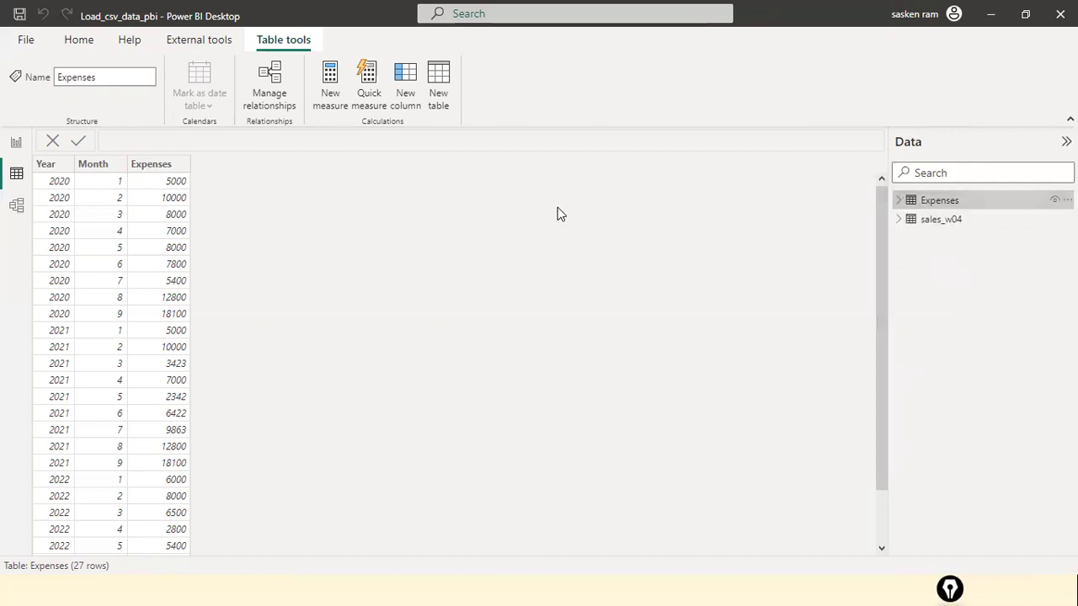
pyautogui.click(16, 145)
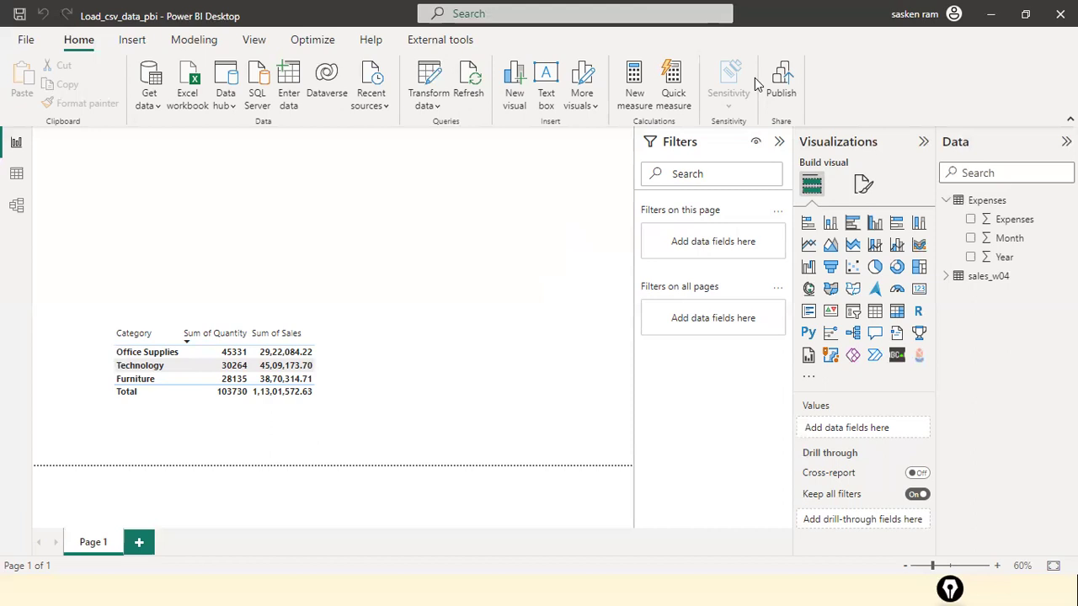
pyautogui.click(420, 106)
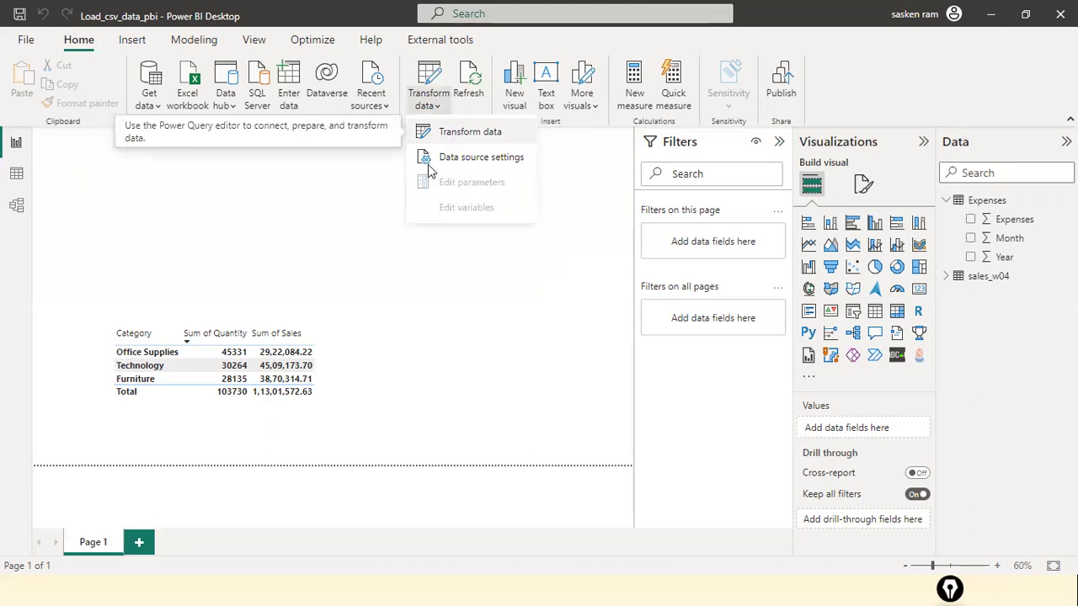
pyautogui.click(470, 318)
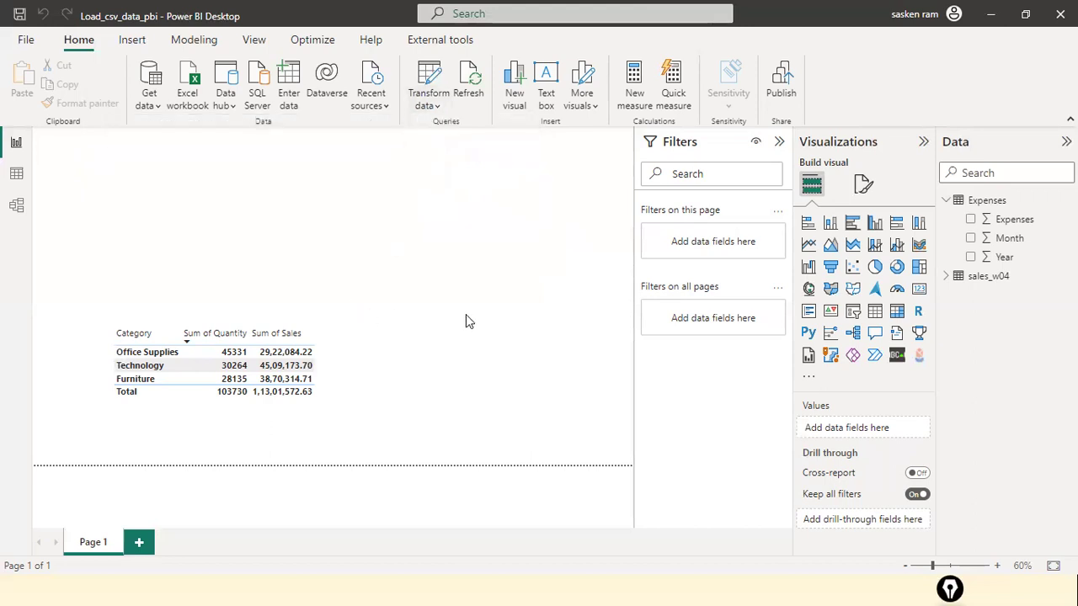